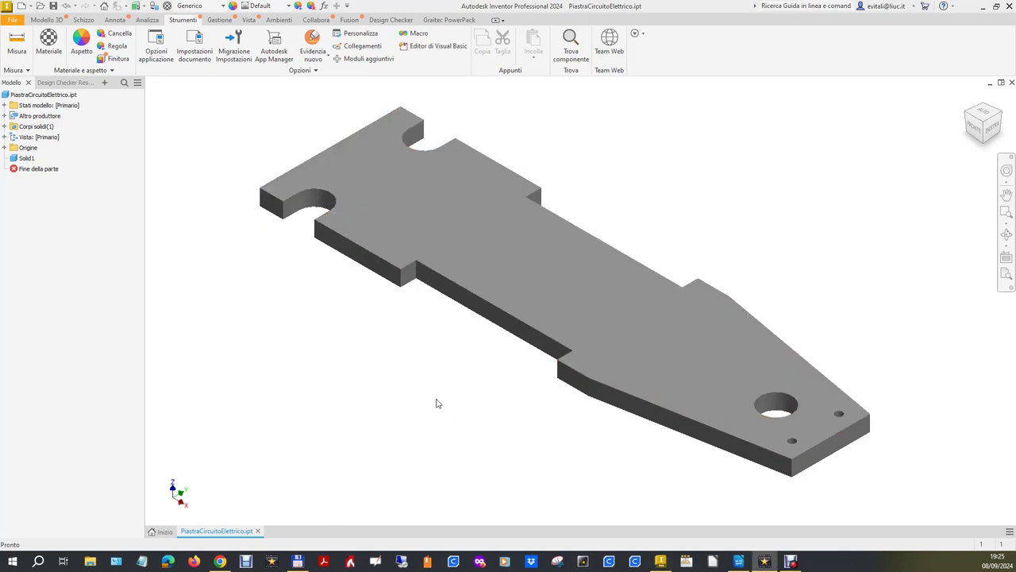
Check in Document Settings that the original plate's units are inches.
{"action": "left_click", "coordinate": [433, 402]}
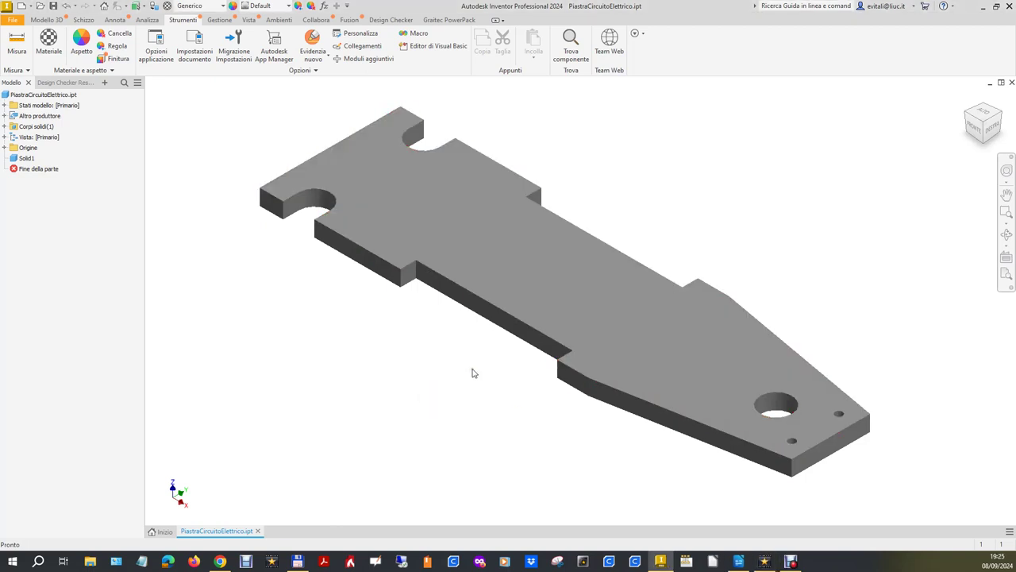
{"action": "left_click", "coordinate": [196, 50]}
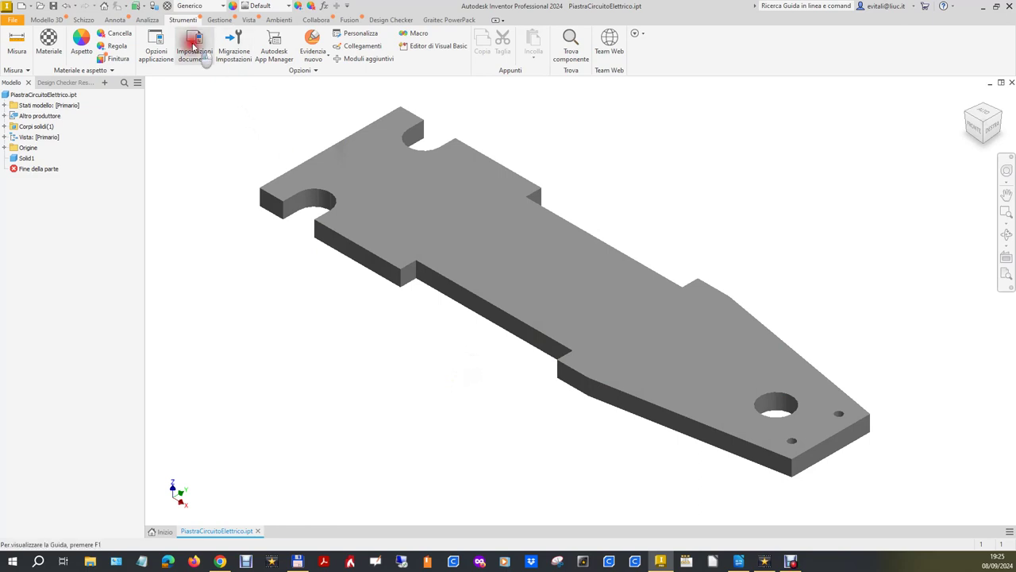
{"action": "left_click", "coordinate": [391, 141]}
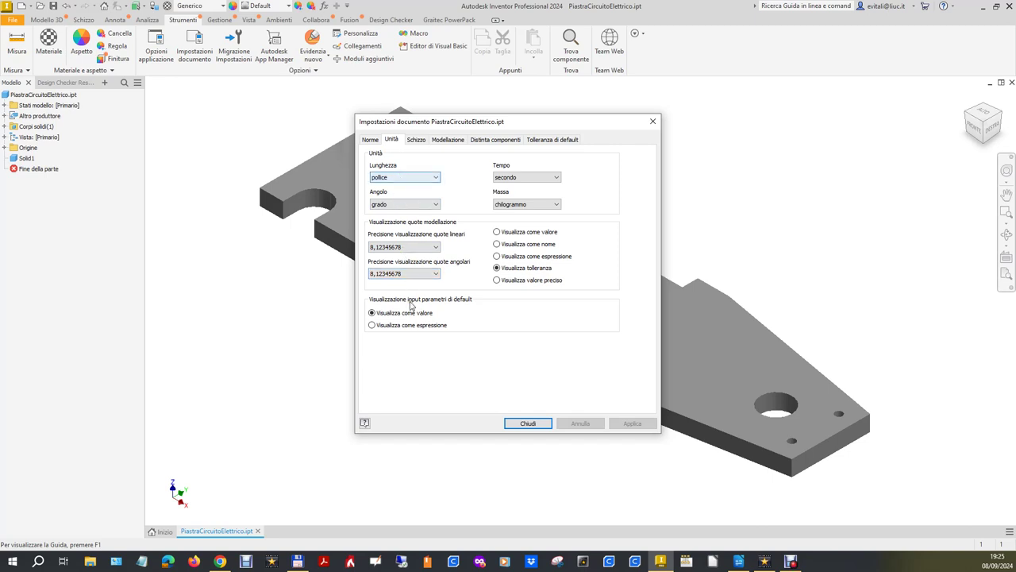
{"action": "left_click", "coordinate": [535, 425]}
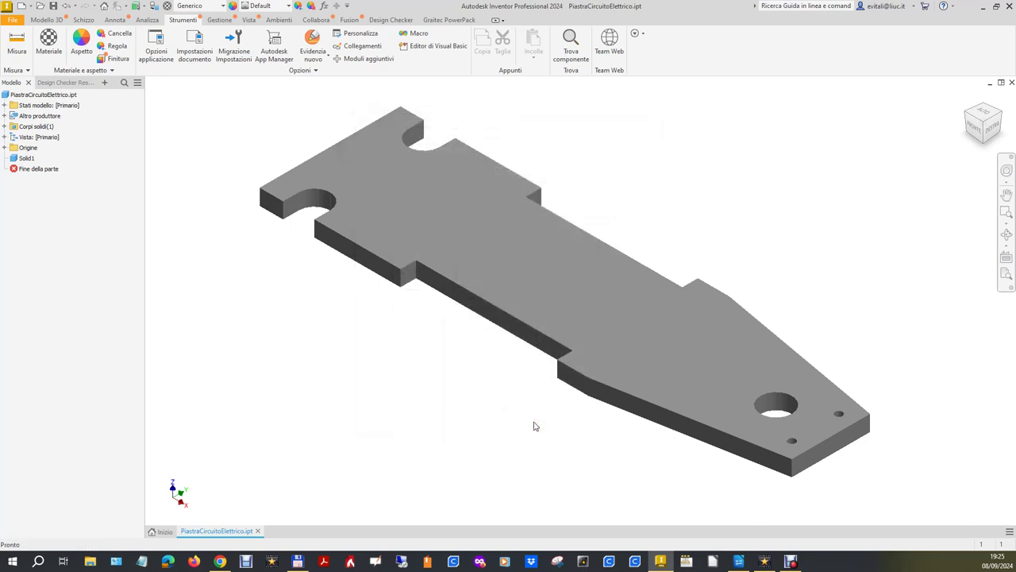
Create a new part from the ANSI (in).ipt template.
{"action": "left_click", "coordinate": [164, 532]}
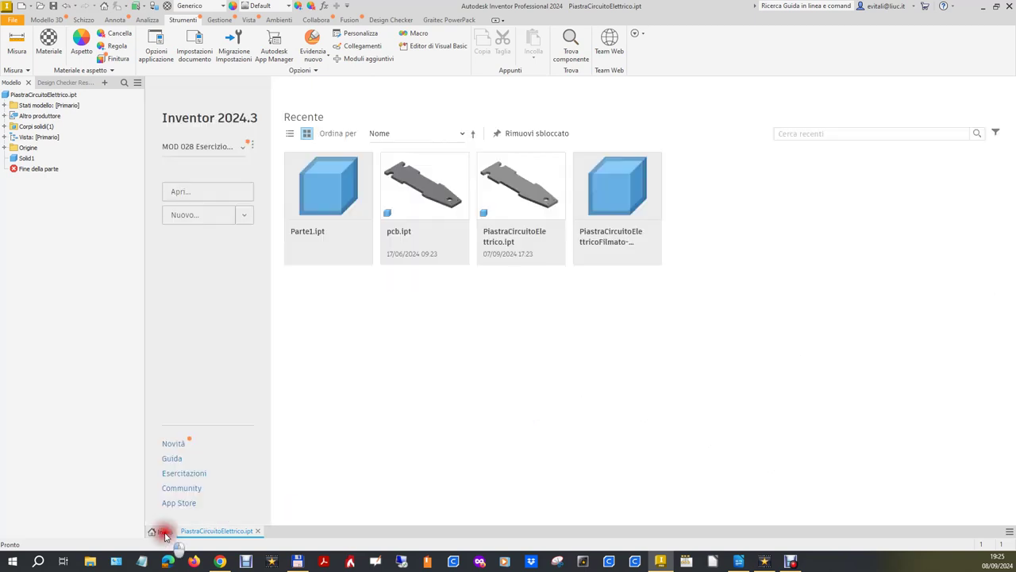
{"action": "left_click", "coordinate": [50, 214]}
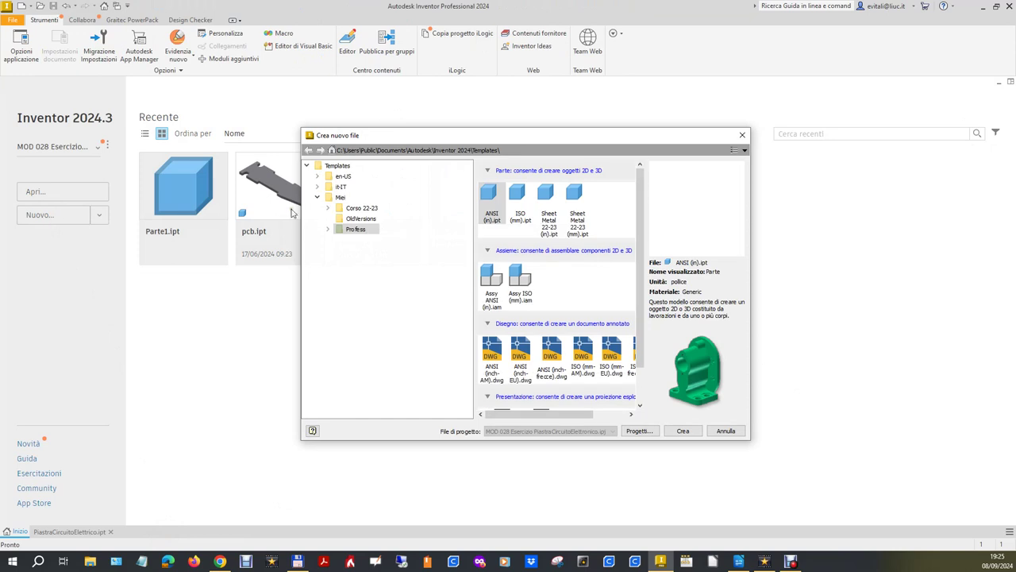
{"action": "double_click", "coordinate": [488, 205]}
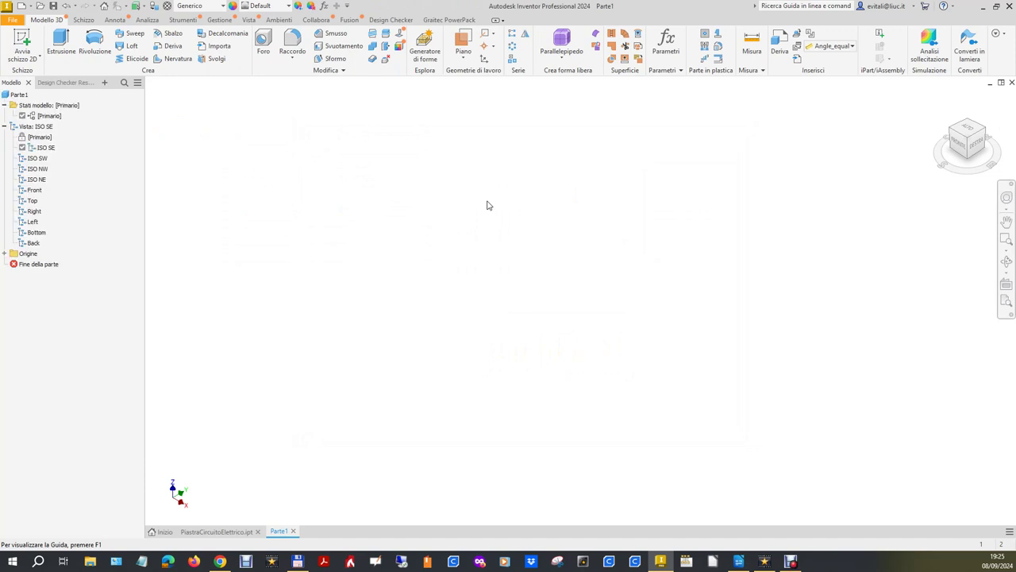
Tile the plate and Parte1 vertically, adjust the divider, and expand Parte1's Origin folder.
{"action": "left_click", "coordinate": [1011, 532]}
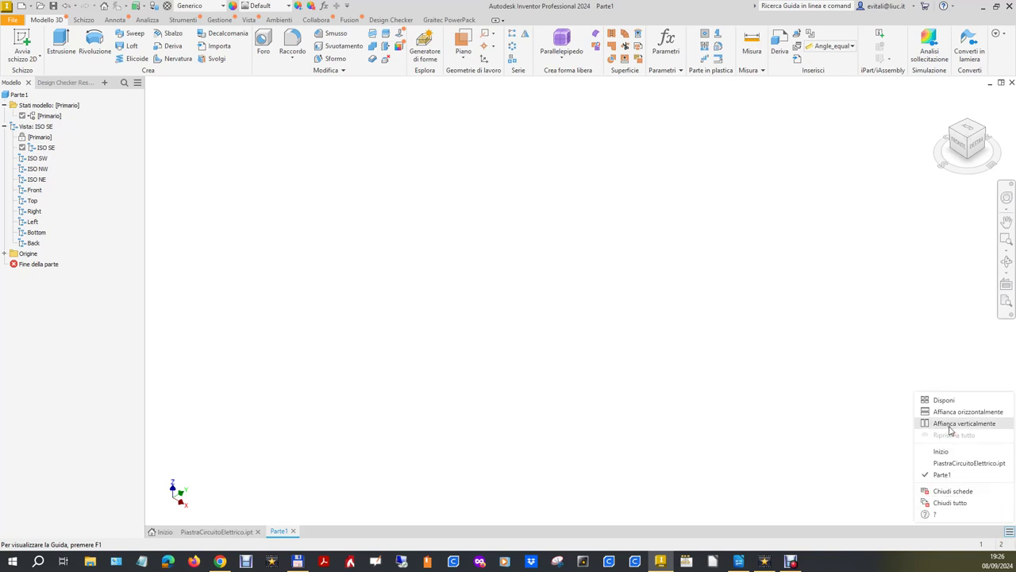
{"action": "left_click", "coordinate": [951, 429]}
{"action": "left_click_drag", "start_coordinate": [580, 502], "coordinate": [495, 517]}
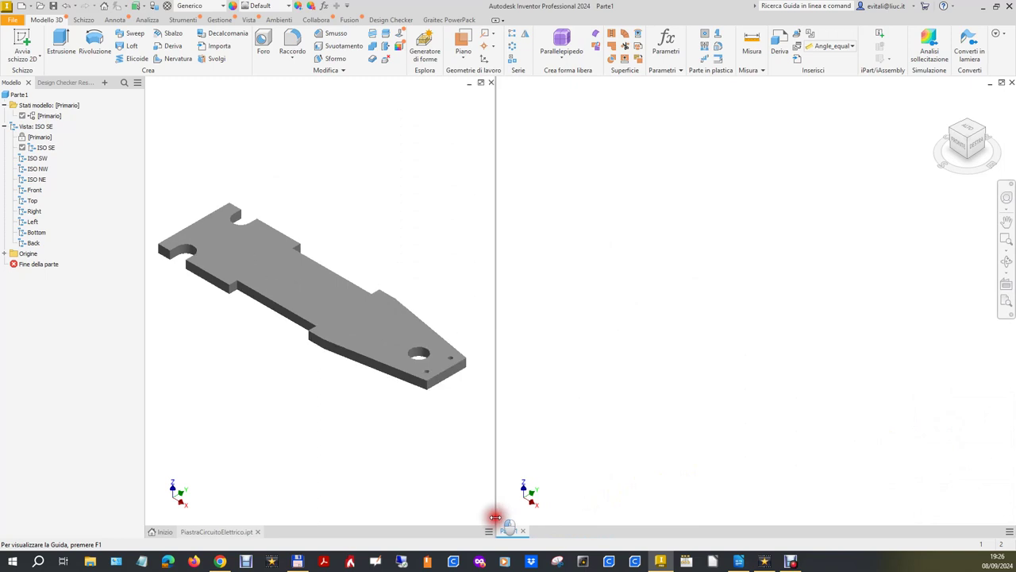
{"action": "left_click_drag", "start_coordinate": [496, 517], "coordinate": [497, 516]}
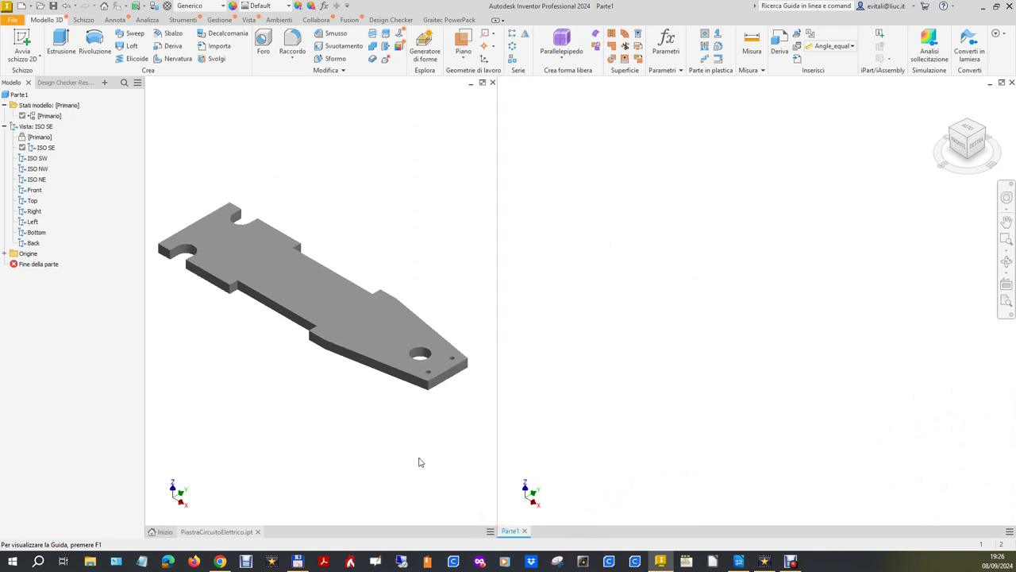
{"action": "left_click", "coordinate": [691, 405]}
{"action": "left_click", "coordinate": [4, 254]}
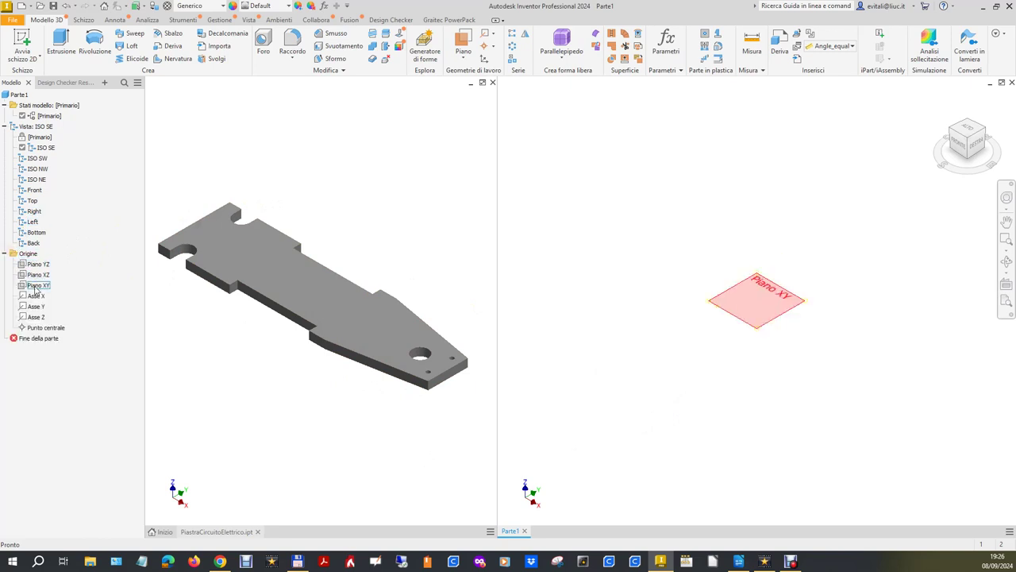
Start a sketch on the XY plane and draw the plate's rough outline with lines.
{"action": "left_click", "coordinate": [35, 287]}
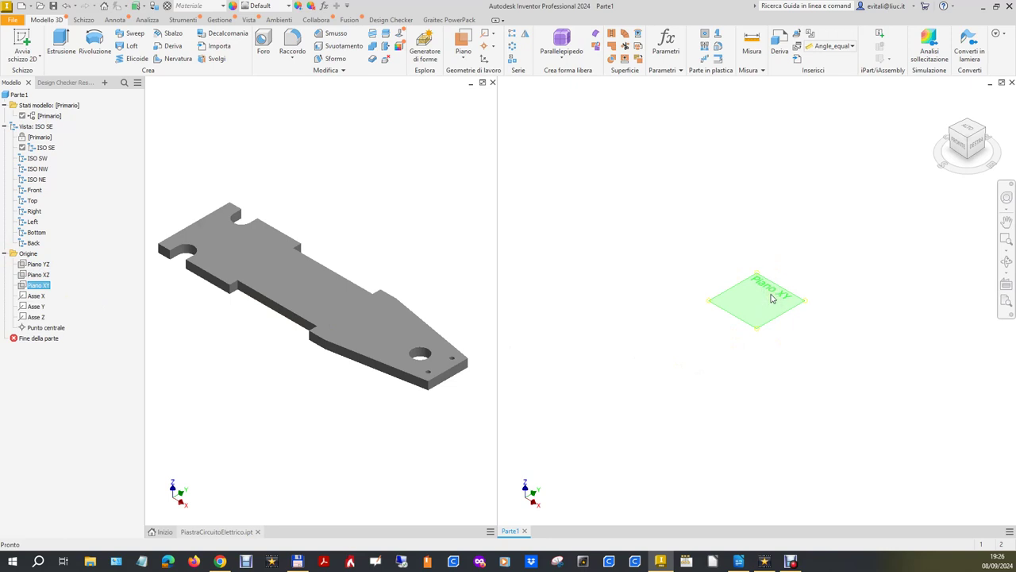
{"action": "key", "text": "s"}
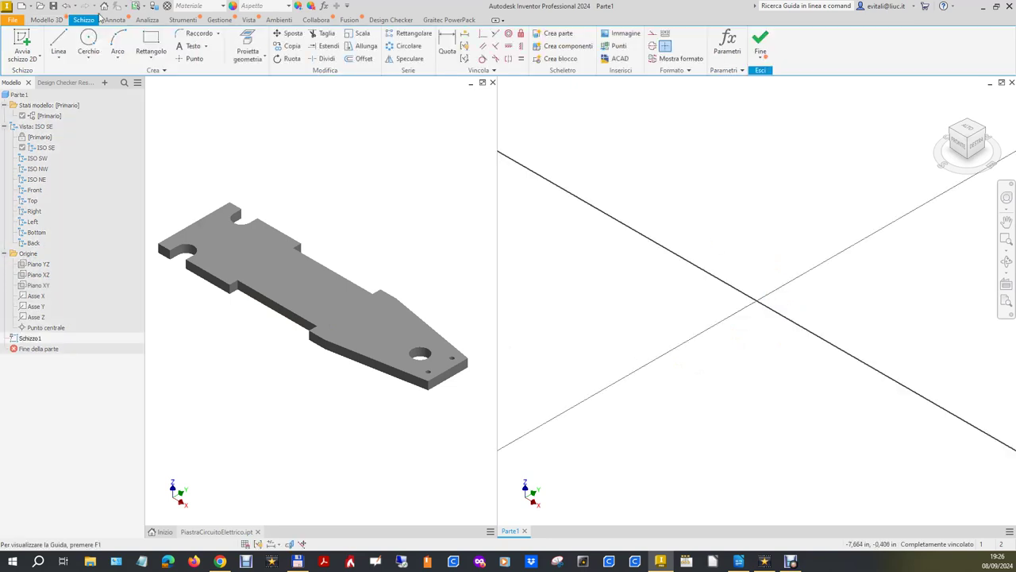
{"action": "left_click", "coordinate": [49, 44]}
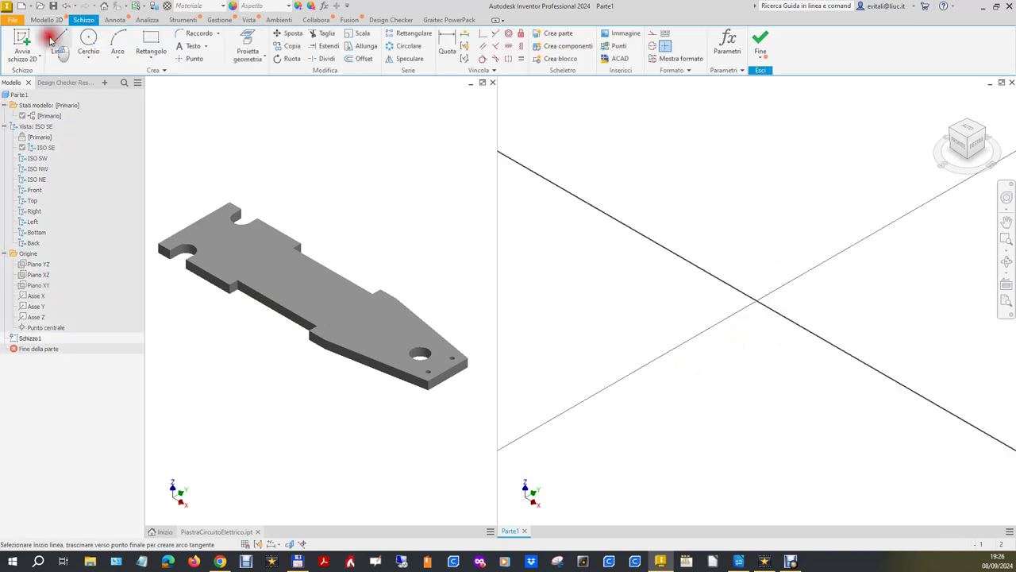
{"action": "left_click", "coordinate": [613, 254]}
{"action": "left_click", "coordinate": [699, 197]}
{"action": "left_click", "coordinate": [863, 290]}
{"action": "left_click", "coordinate": [900, 342]}
{"action": "left_click", "coordinate": [851, 383]}
{"action": "left_click", "coordinate": [787, 373]}
{"action": "left_click", "coordinate": [643, 278]}
Close the outline by making its two open endpoints coincident.
{"action": "right_click", "coordinate": [643, 278]}
{"action": "left_click", "coordinate": [683, 283]}
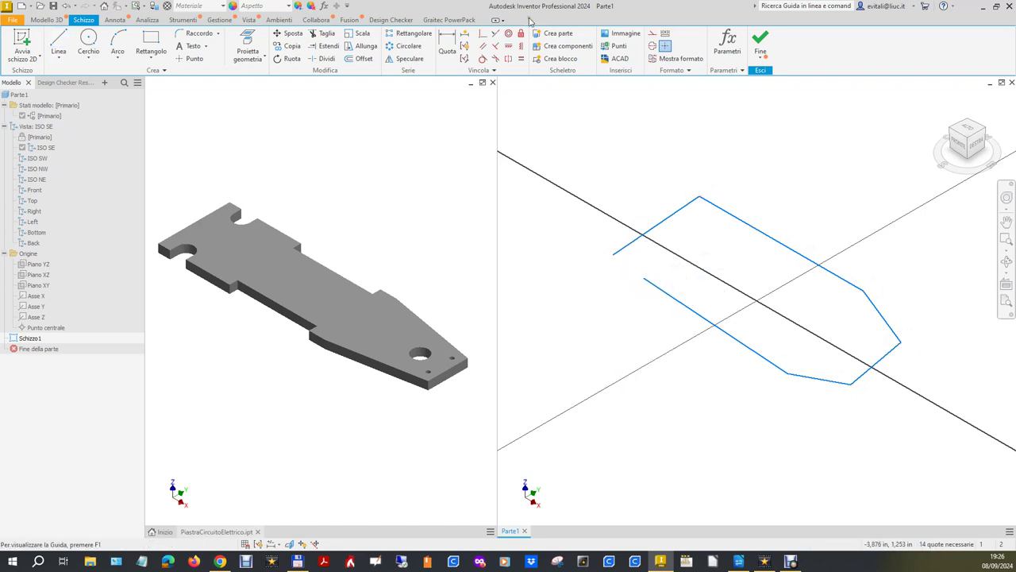
{"action": "left_click", "coordinate": [483, 34]}
{"action": "left_click", "coordinate": [643, 282]}
{"action": "left_click", "coordinate": [613, 255]}
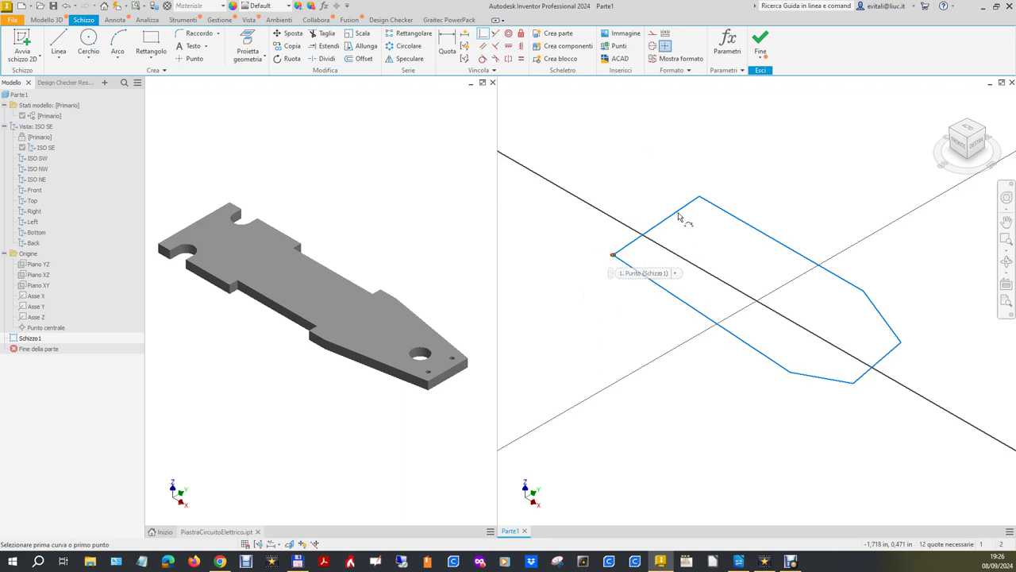
Align the short left edge and make it perpendicular to the long lower and upper edges.
{"action": "left_click", "coordinate": [521, 45]}
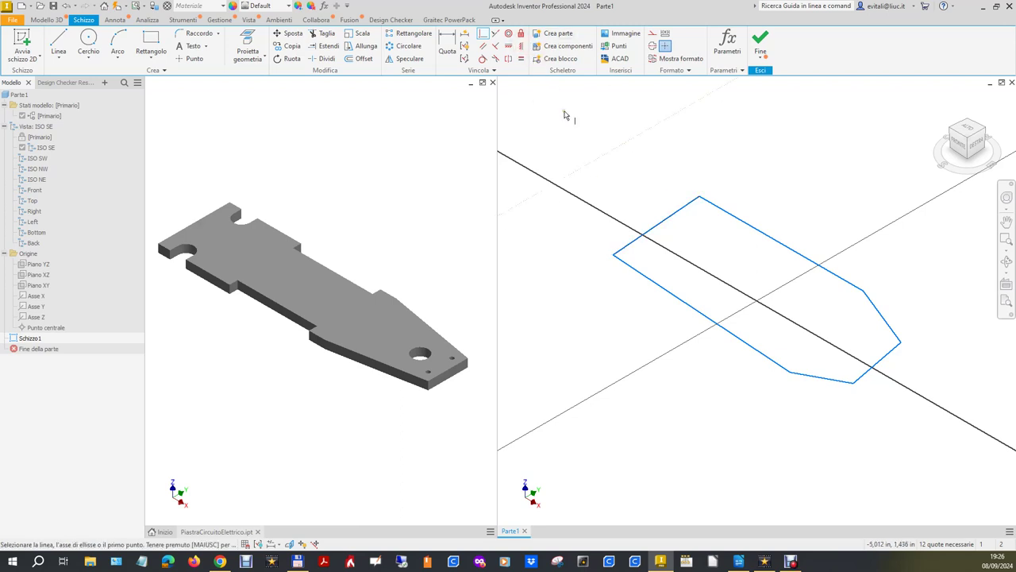
{"action": "left_click", "coordinate": [676, 213]}
{"action": "left_click", "coordinate": [495, 46]}
{"action": "left_click", "coordinate": [632, 270]}
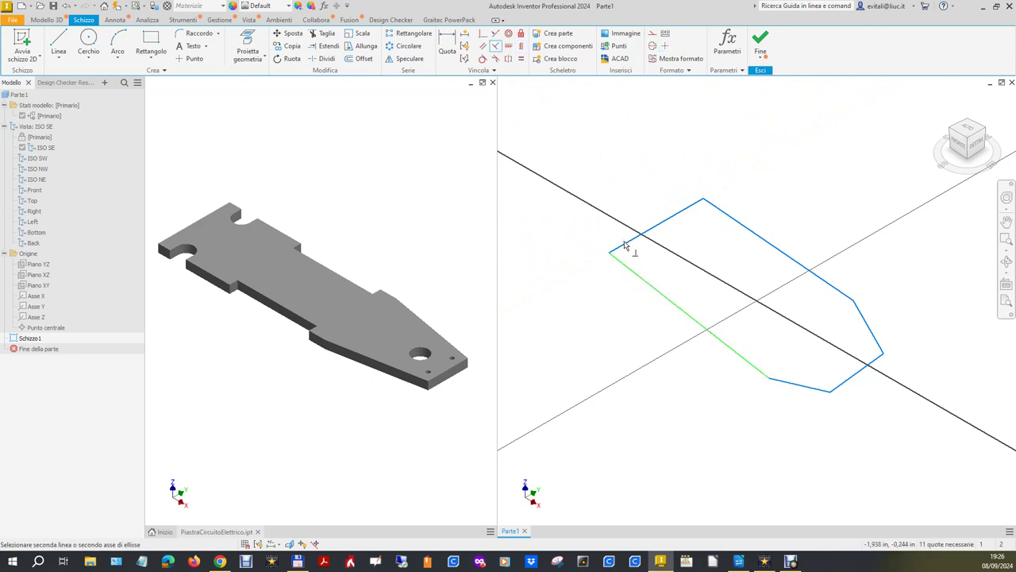
{"action": "left_click", "coordinate": [633, 245]}
{"action": "left_click", "coordinate": [727, 214]}
{"action": "left_click", "coordinate": [694, 204]}
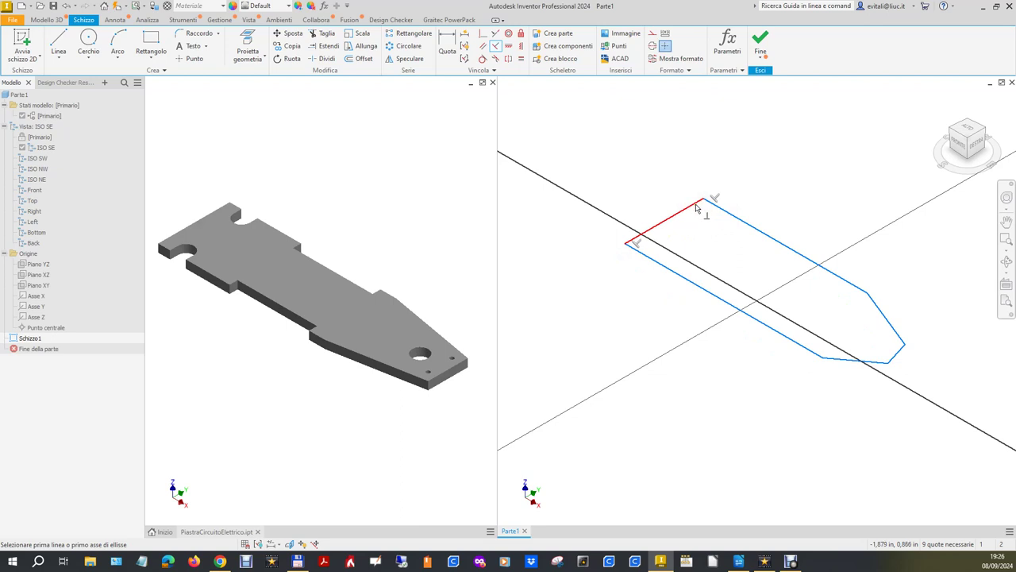
Make the right diagonal equal to the bottom edge, bottom-left equal to top, bottom-right parallel to left.
{"action": "left_click", "coordinate": [521, 59]}
{"action": "left_click", "coordinate": [871, 361]}
{"action": "left_click", "coordinate": [895, 338]}
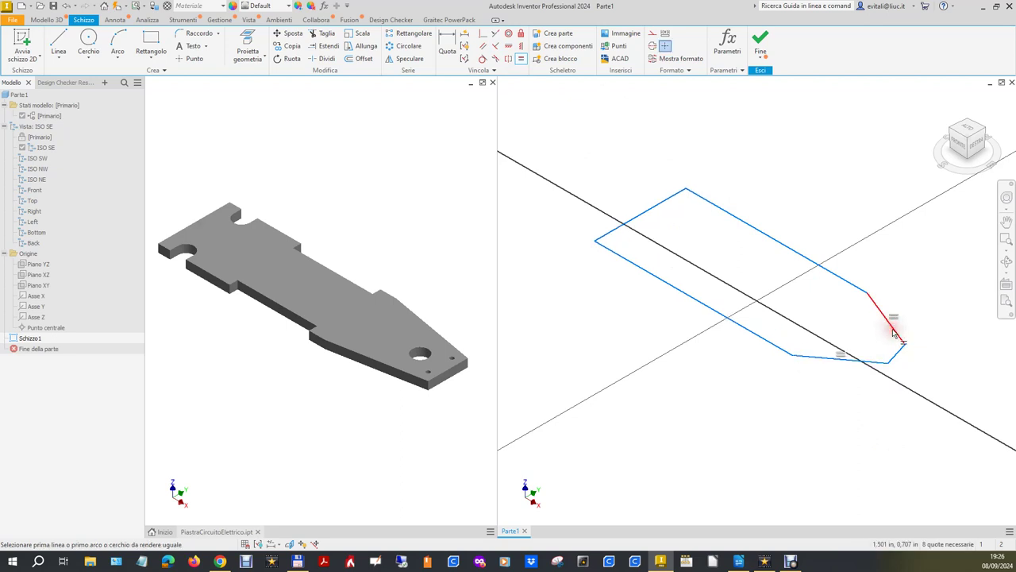
{"action": "left_click", "coordinate": [805, 257]}
{"action": "left_click", "coordinate": [704, 311]}
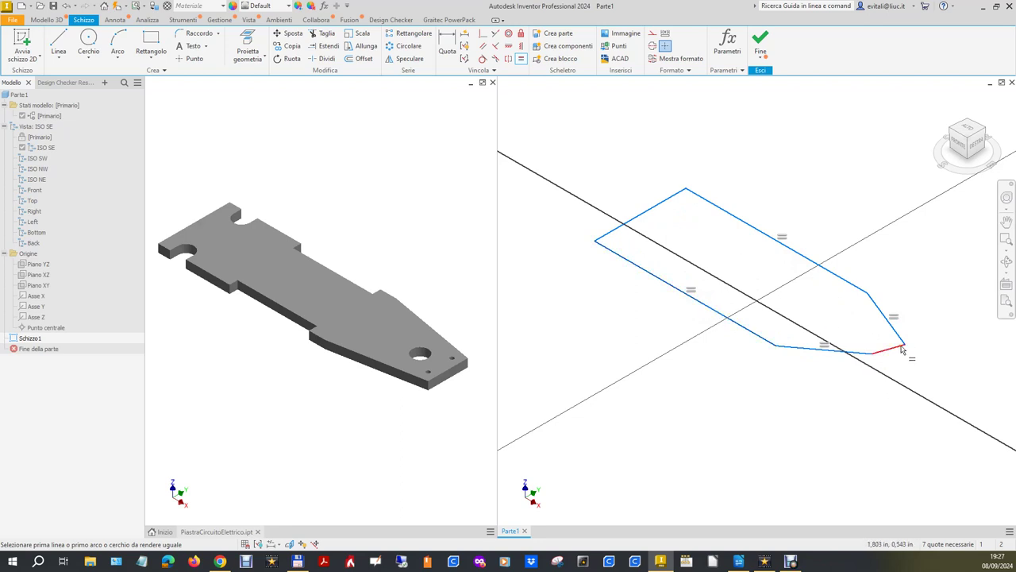
{"action": "left_click", "coordinate": [483, 47]}
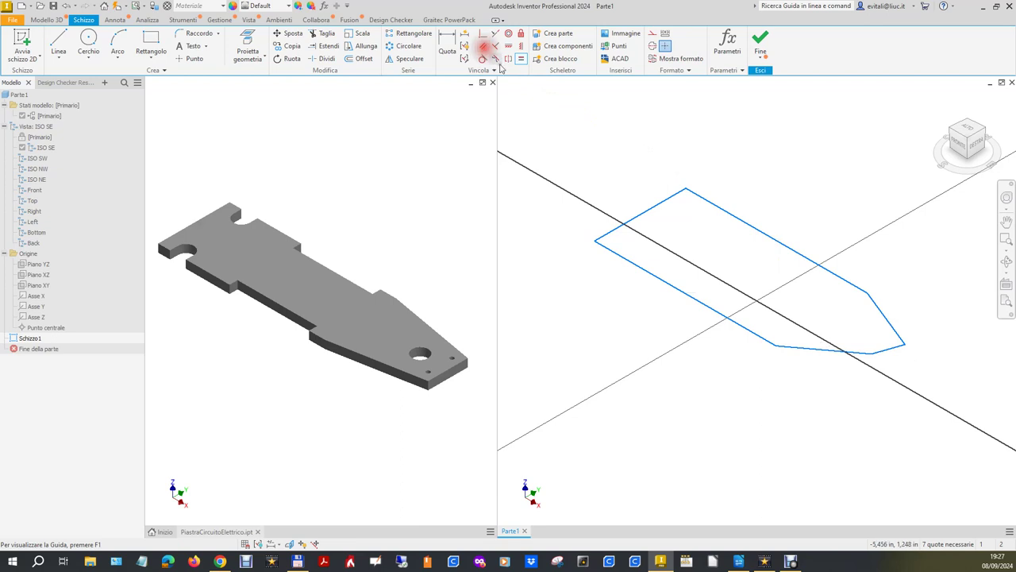
{"action": "left_click", "coordinate": [893, 348]}
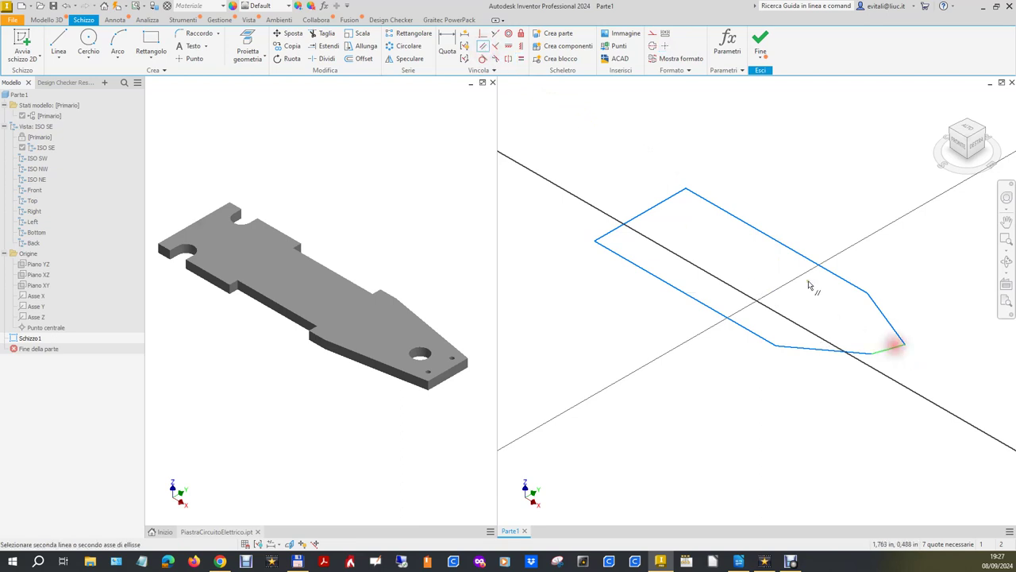
{"action": "left_click", "coordinate": [675, 194]}
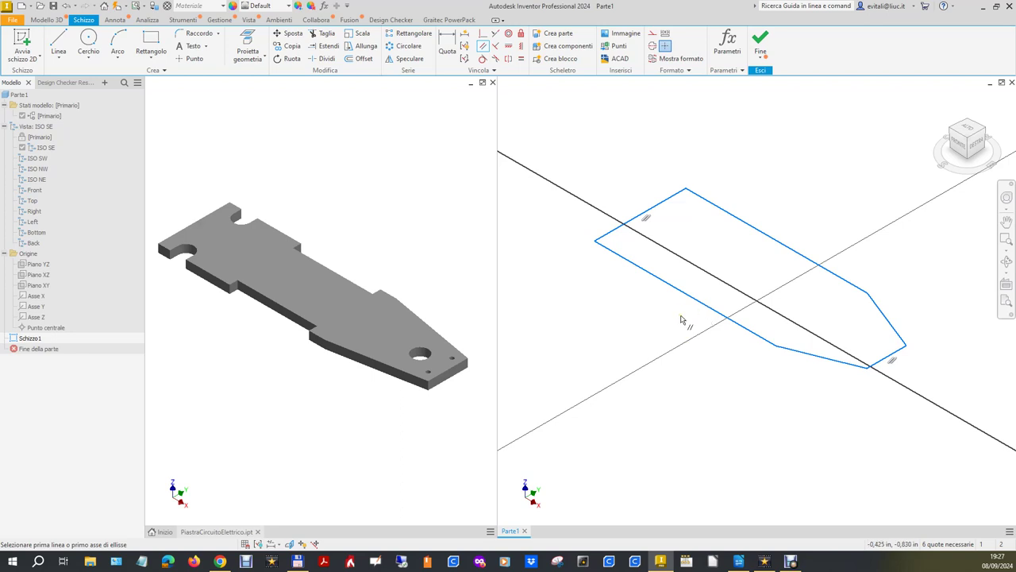
{"action": "key", "text": "Escape"}
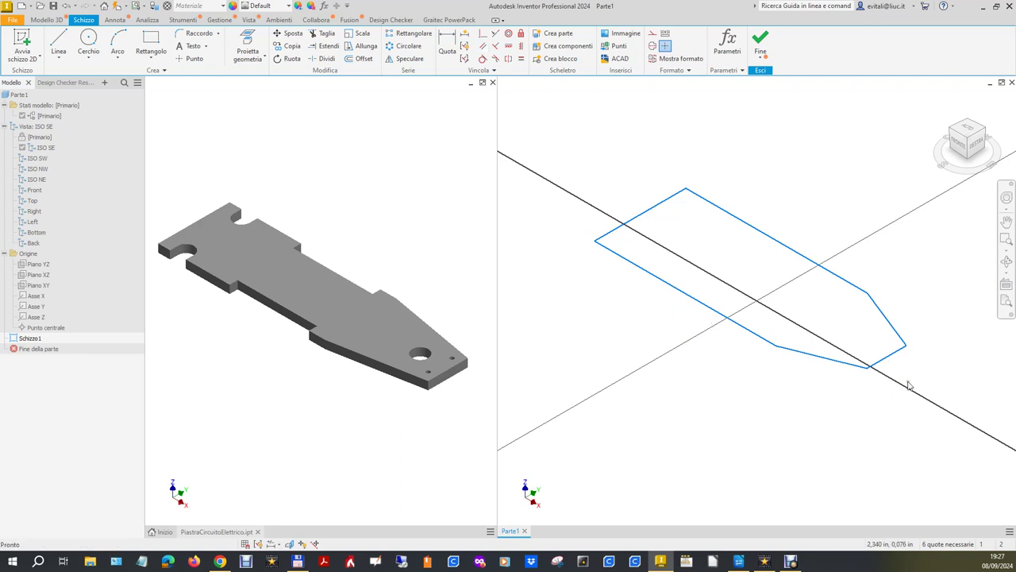
Measure the original plate's end edge as 0.3125 in.
{"action": "left_click", "coordinate": [327, 204]}
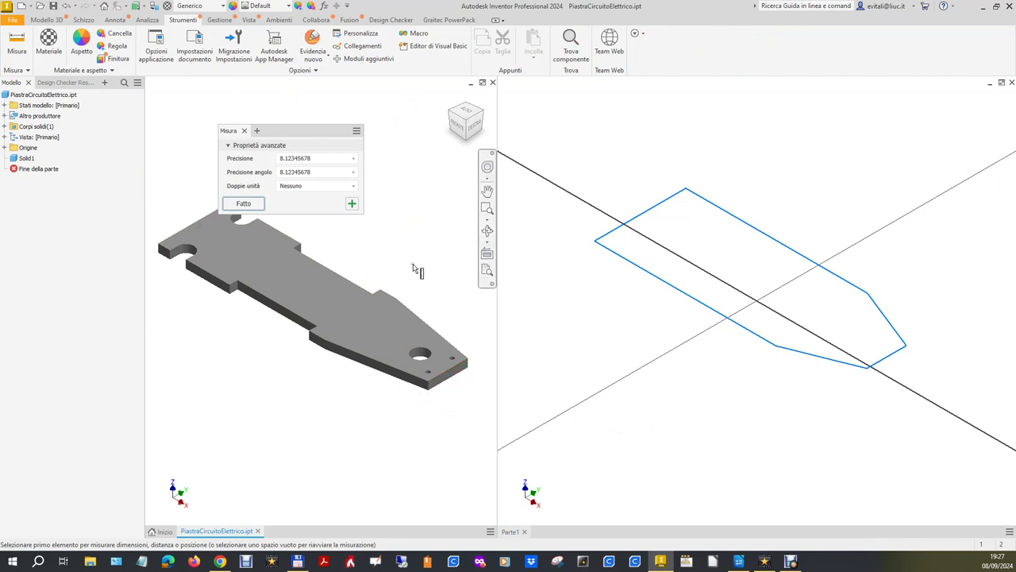
{"action": "left_click", "coordinate": [429, 384]}
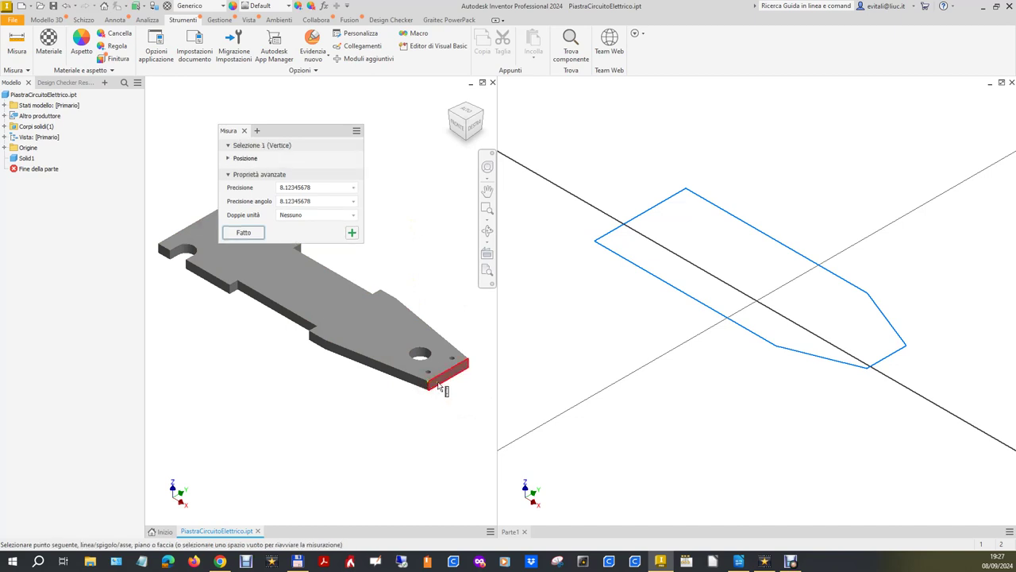
{"action": "left_click", "coordinate": [470, 363]}
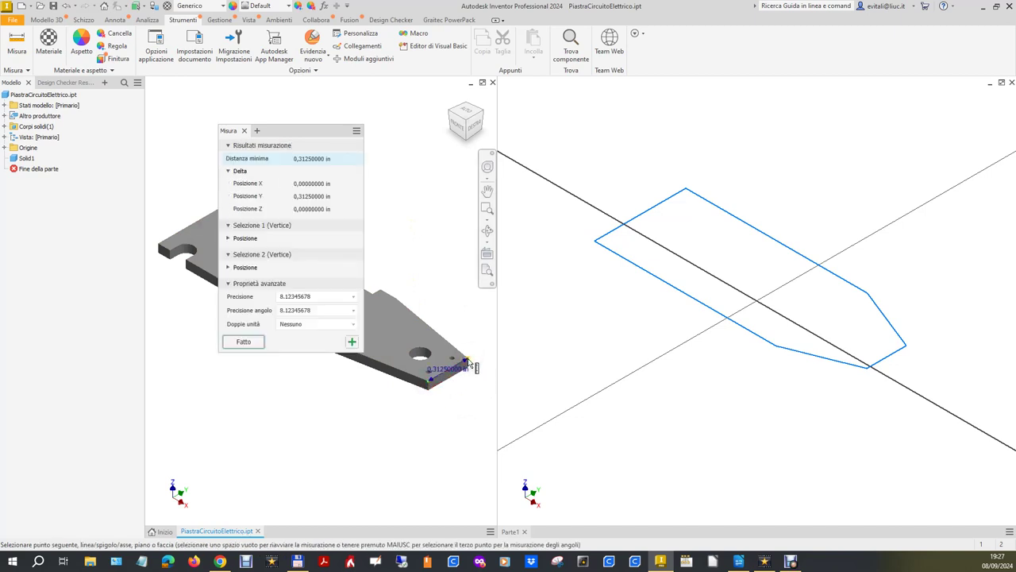
{"action": "mouse_move", "coordinate": [312, 209]}
{"action": "left_click", "coordinate": [301, 196]}
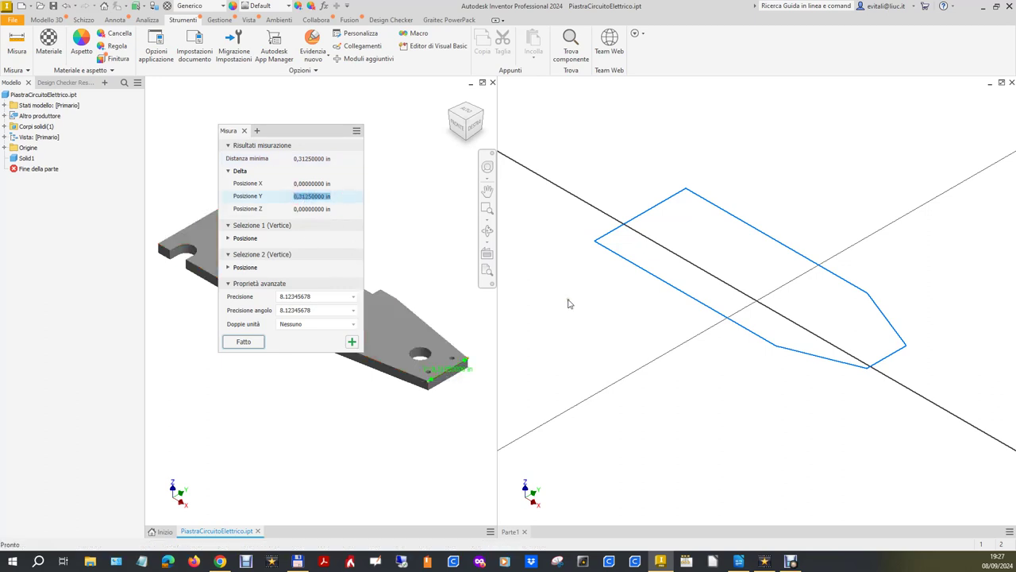
Dimension the sketch's short end edge to 0.3125 in, then start Measure on the original plate.
{"action": "left_click", "coordinate": [812, 239]}
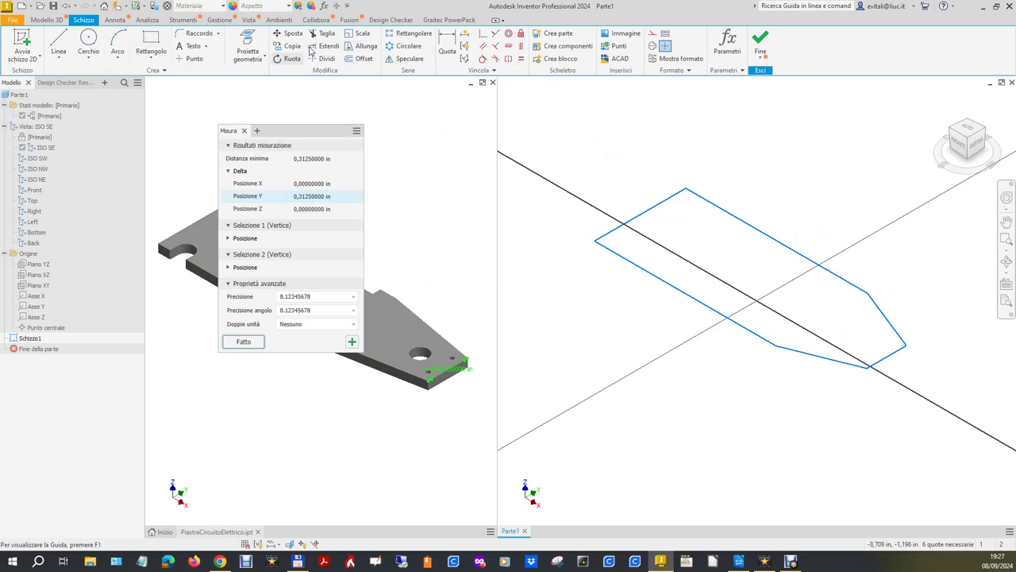
{"action": "left_click", "coordinate": [447, 44]}
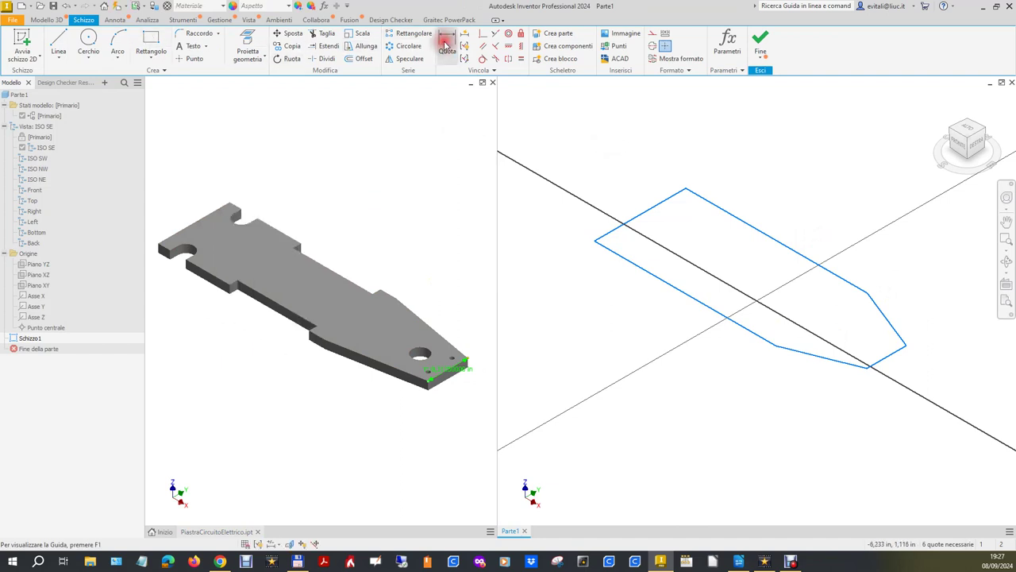
{"action": "left_click", "coordinate": [902, 354]}
{"action": "left_click", "coordinate": [925, 379]}
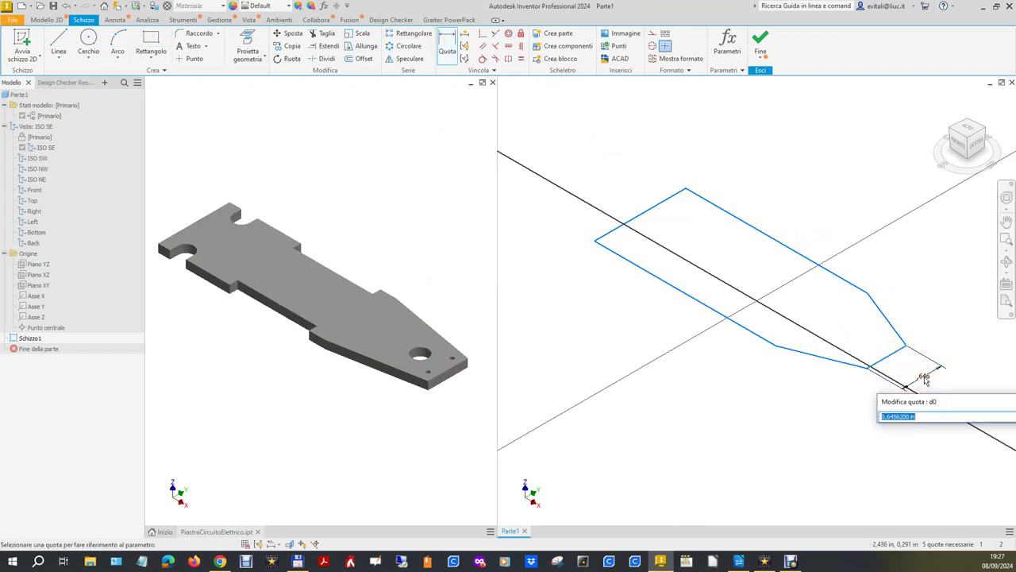
{"action": "type", "text": "0,31250000 in"}
{"action": "left_click", "coordinate": [964, 405]}
{"action": "left_click_drag", "start_coordinate": [963, 405], "coordinate": [747, 437]}
{"action": "left_click", "coordinate": [850, 459]}
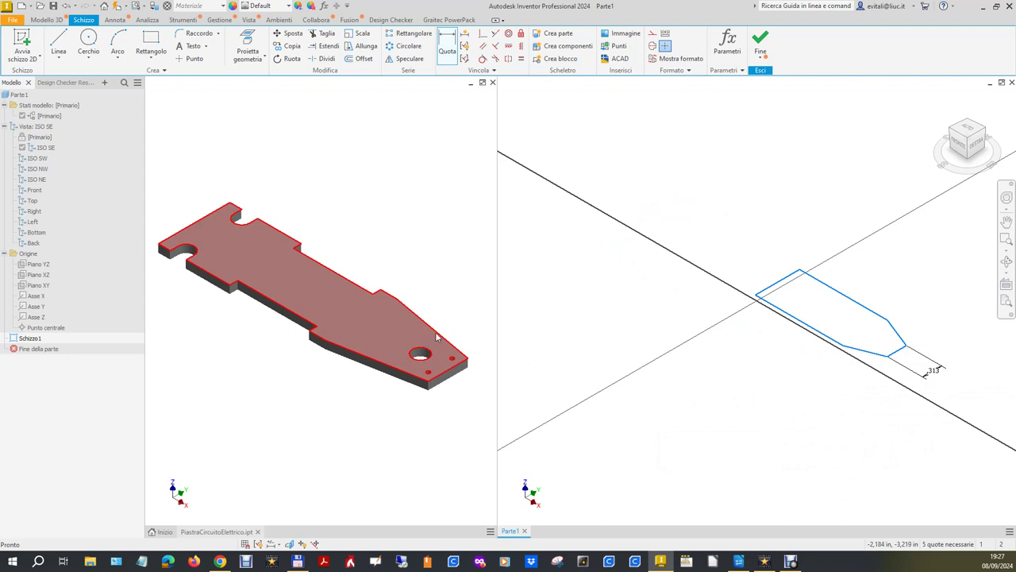
{"action": "left_click", "coordinate": [399, 202]}
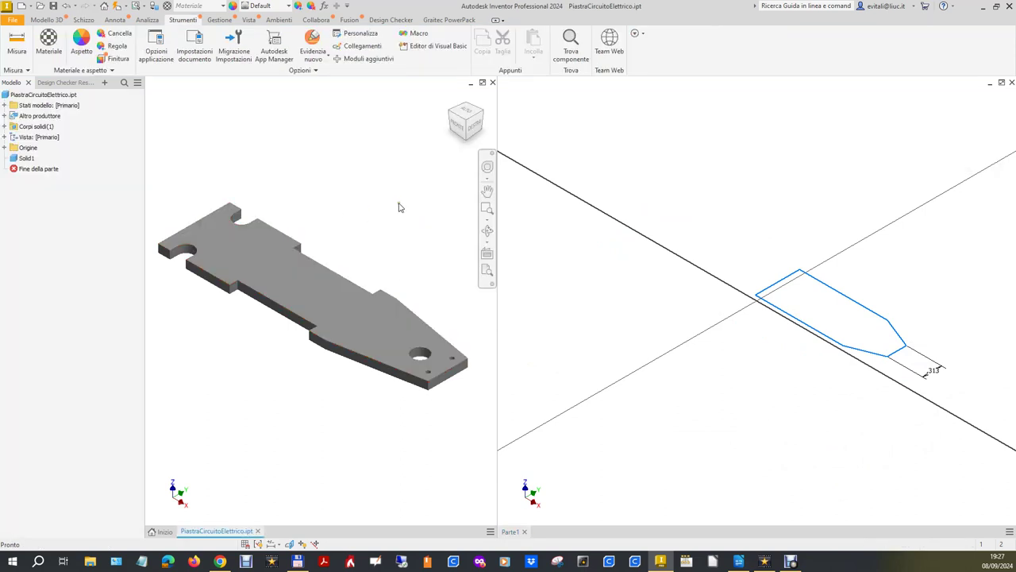
{"action": "key", "text": "m"}
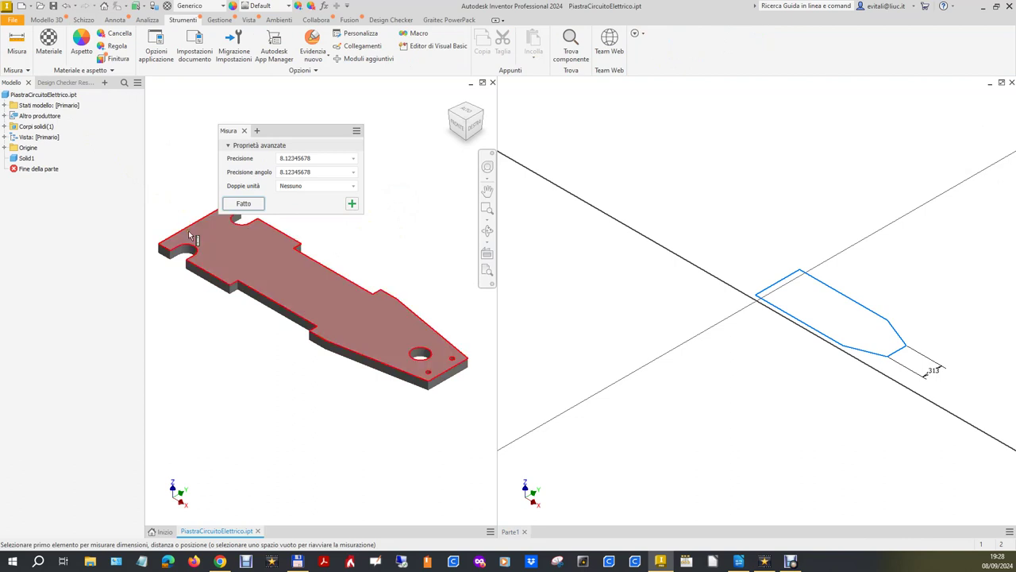
Measure the original plate's end-to-end offset and set the sketch length dimension to 2 in.
{"action": "left_click", "coordinate": [197, 222]}
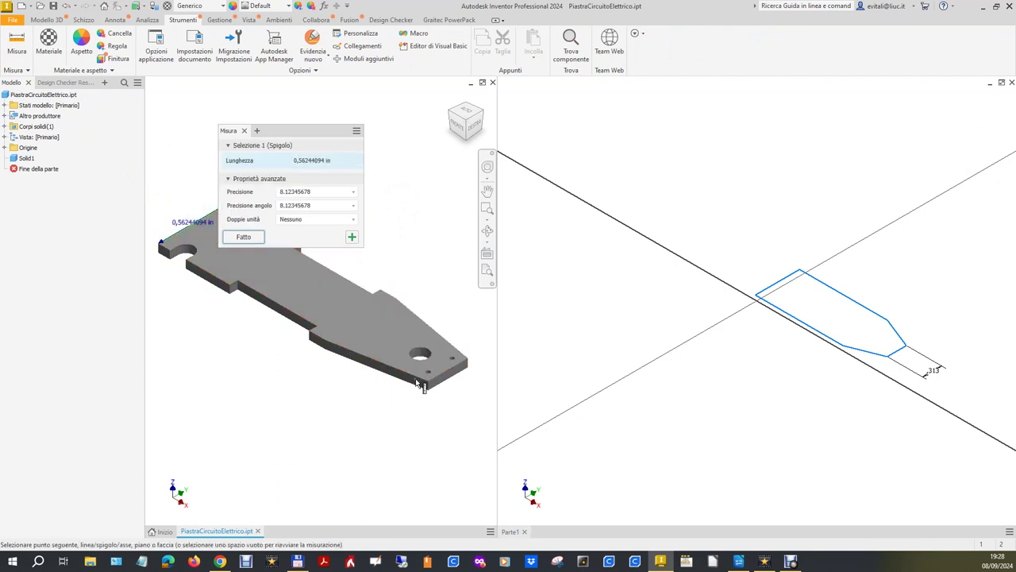
{"action": "left_click", "coordinate": [455, 374]}
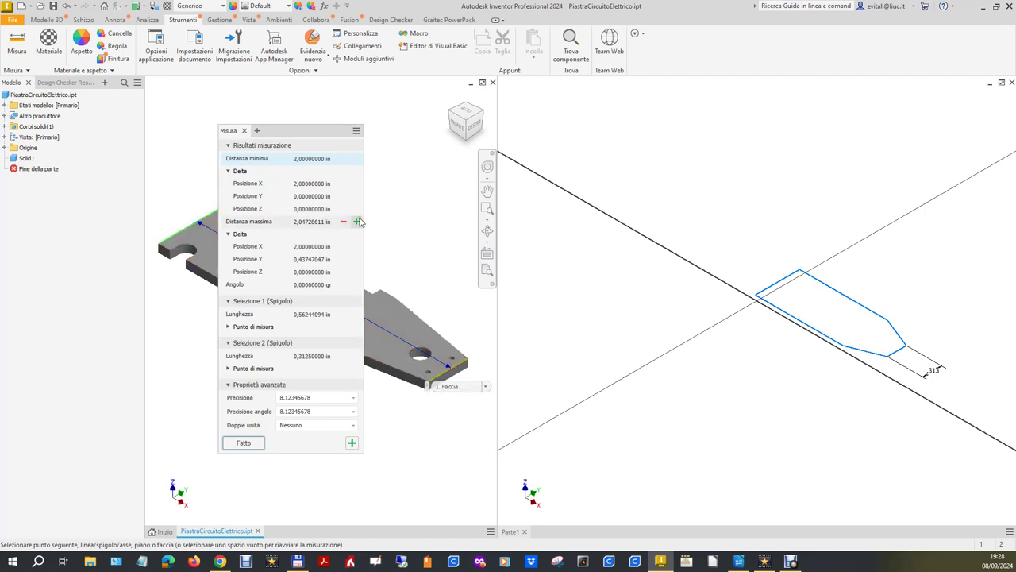
{"action": "mouse_move", "coordinate": [286, 183]}
{"action": "left_click", "coordinate": [321, 188]}
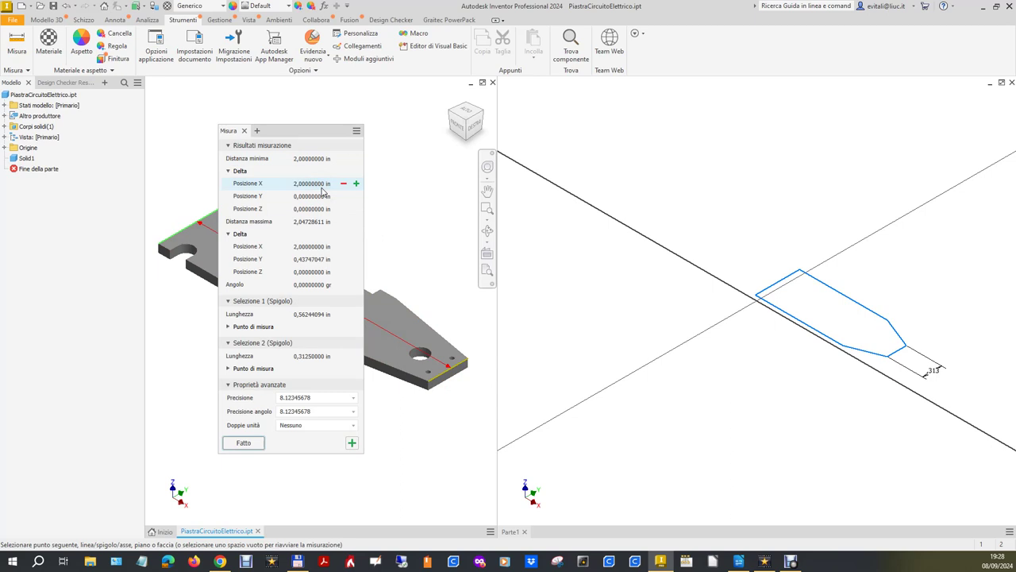
{"action": "left_click", "coordinate": [541, 324]}
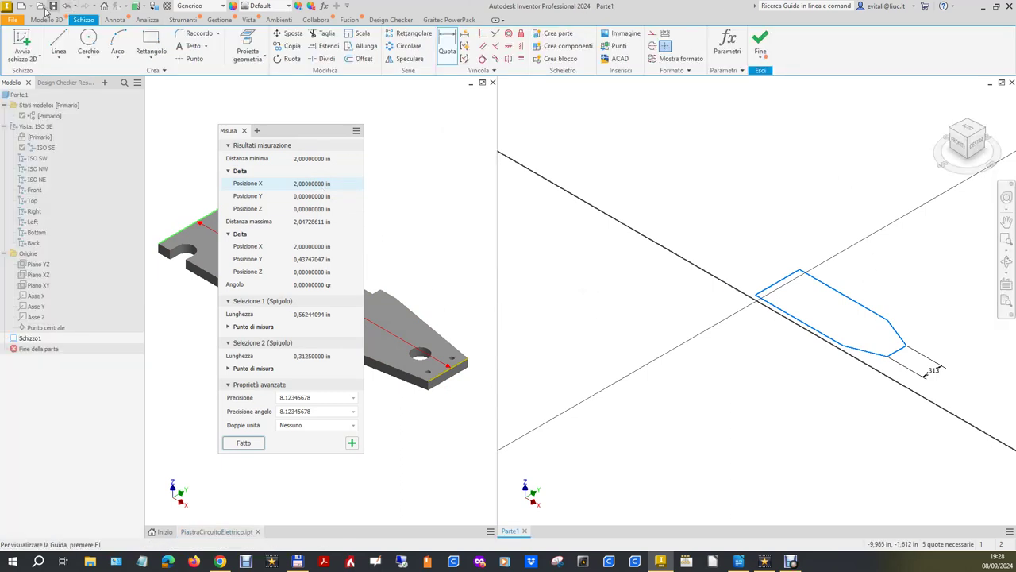
{"action": "left_click", "coordinate": [447, 46]}
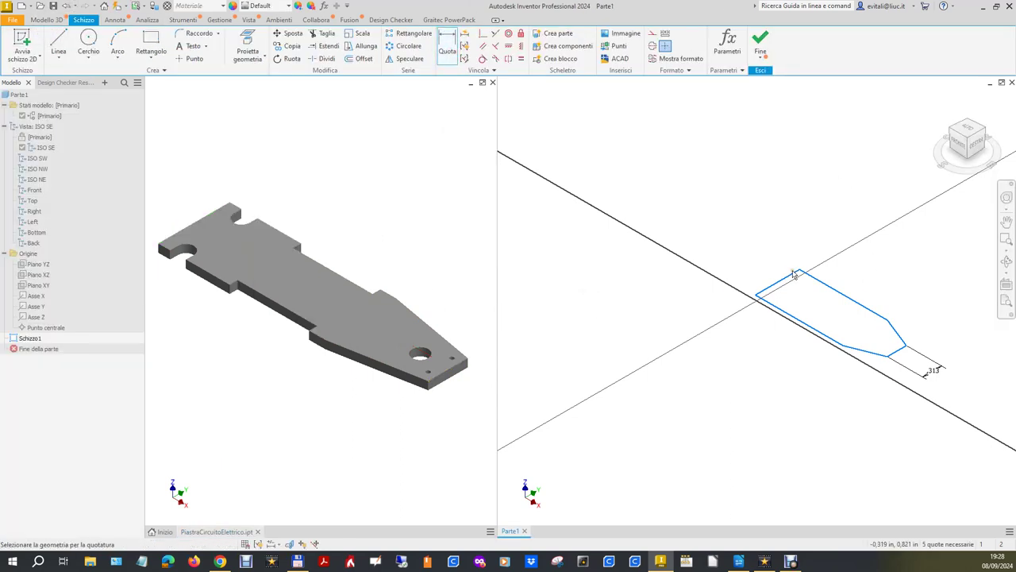
{"action": "left_click", "coordinate": [903, 350]}
{"action": "left_click", "coordinate": [880, 284]}
{"action": "type", "text": "2"}
{"action": "key", "text": "Return"}
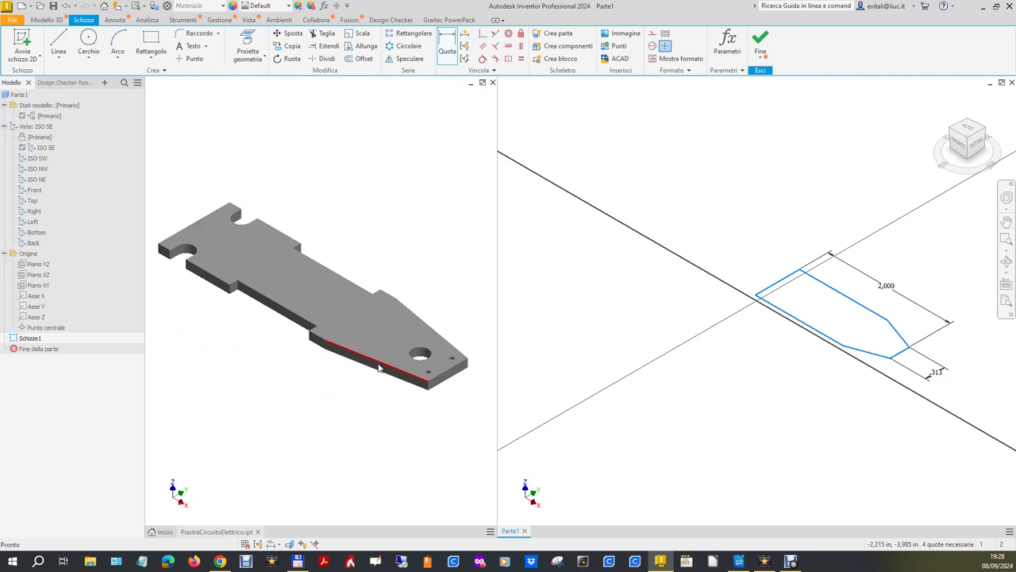
Measure two lower-edge corners of the original plate, giving a 0.6875 in X offset.
{"action": "left_click", "coordinate": [420, 157]}
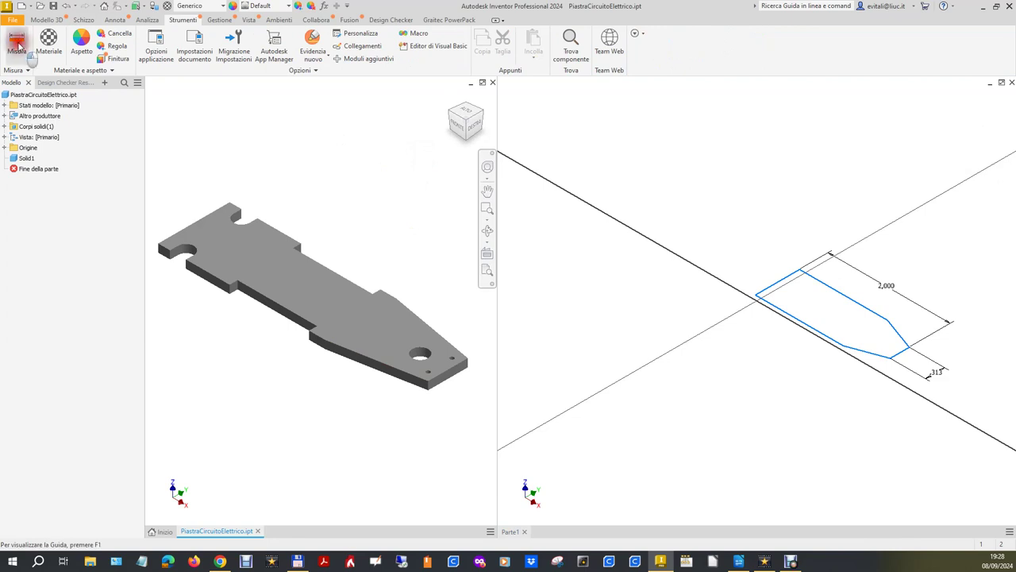
{"action": "left_click", "coordinate": [17, 44]}
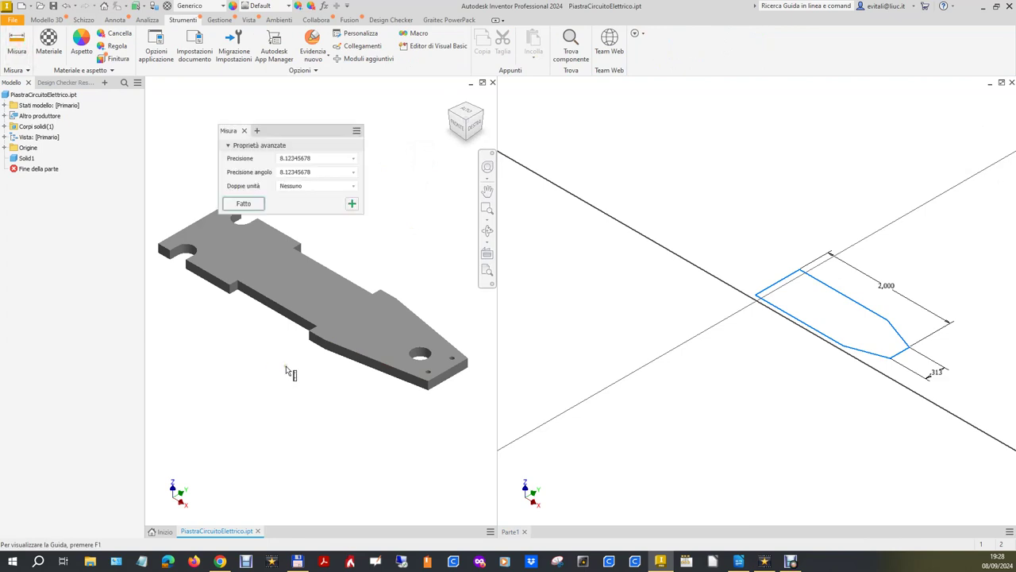
{"action": "left_click", "coordinate": [397, 371]}
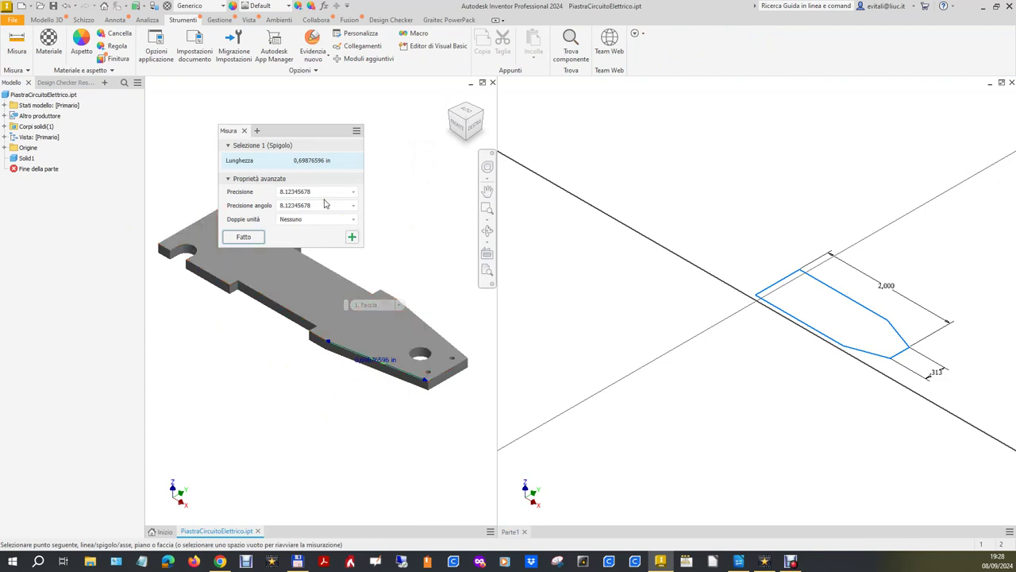
{"action": "key", "text": "Escape"}
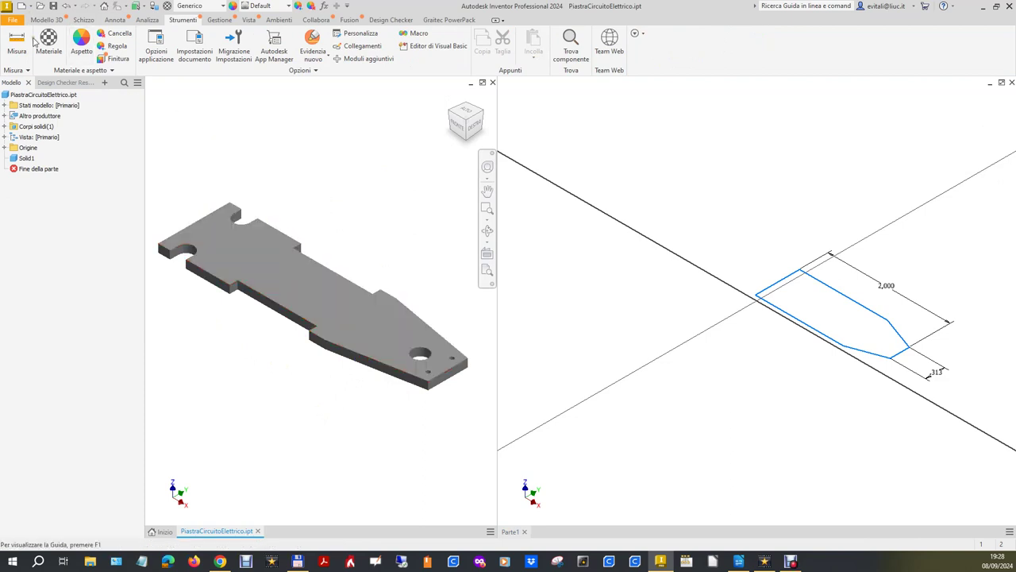
{"action": "left_click", "coordinate": [17, 41]}
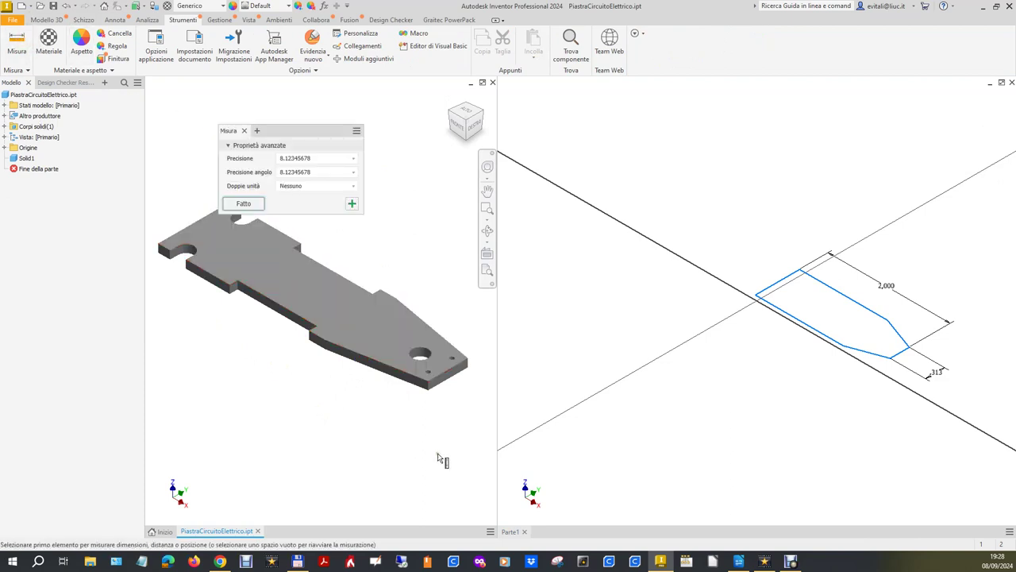
{"action": "left_click", "coordinate": [429, 383]}
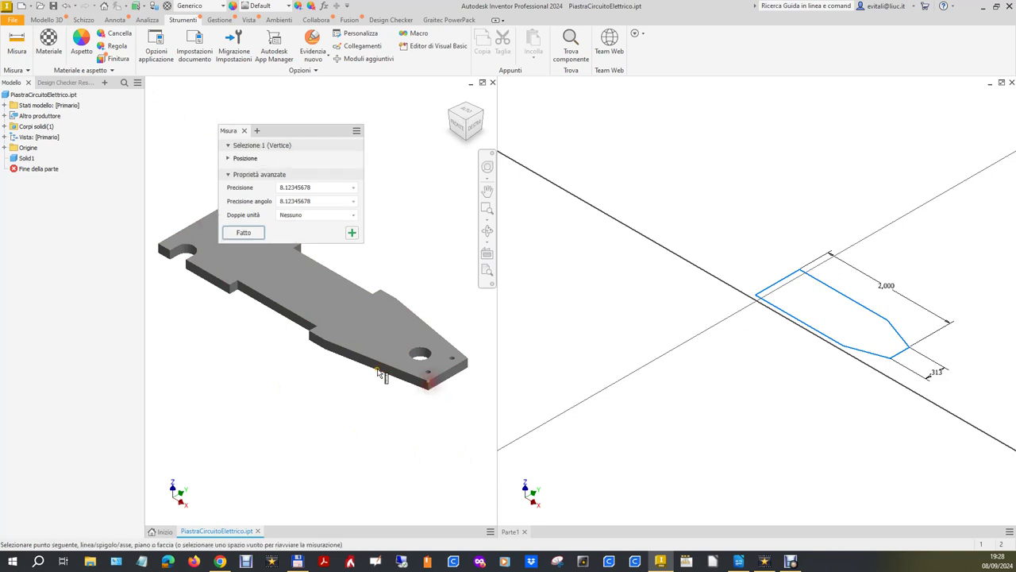
{"action": "left_click", "coordinate": [324, 338]}
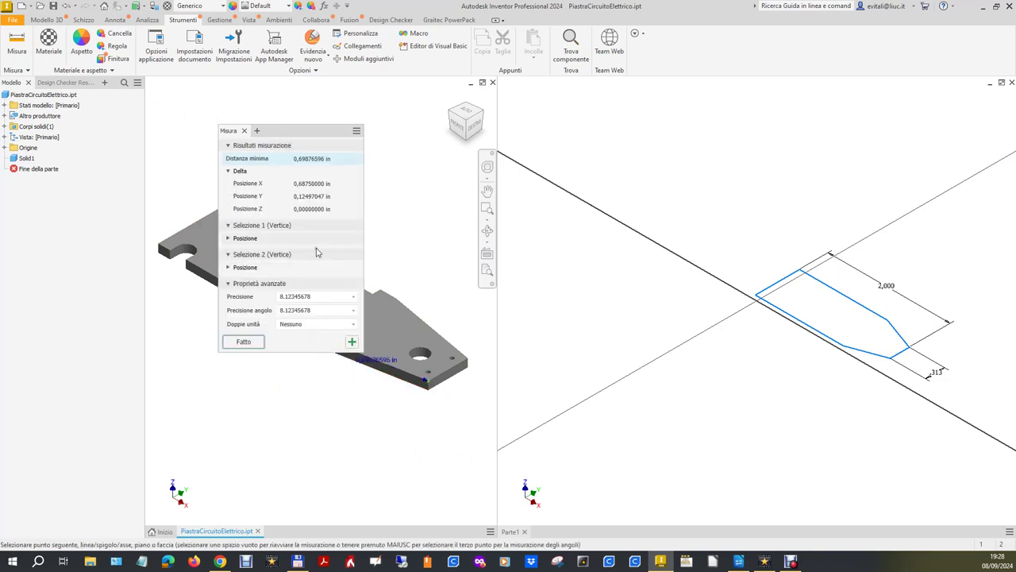
{"action": "left_click", "coordinate": [319, 184]}
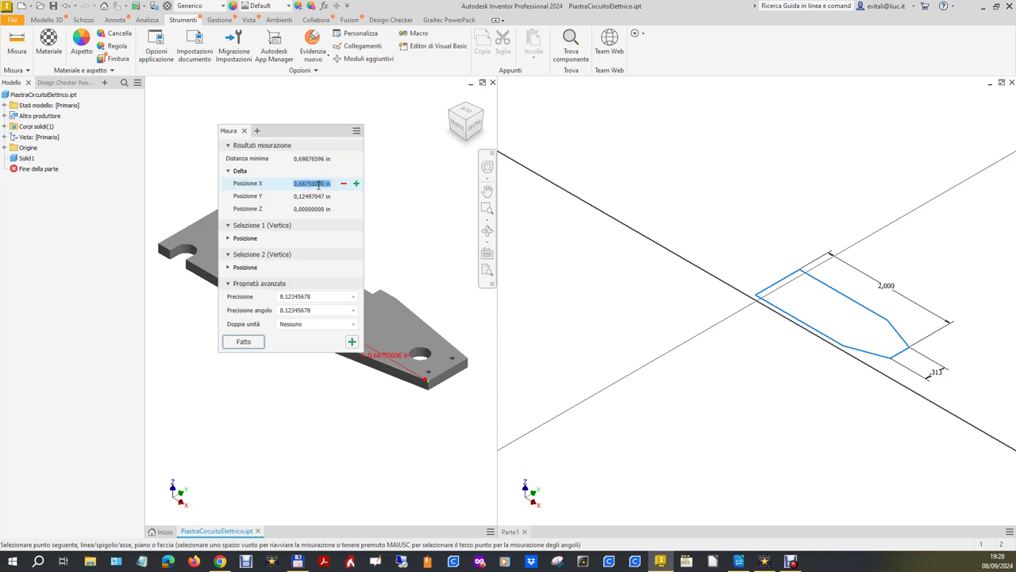
{"action": "left_click", "coordinate": [770, 436]}
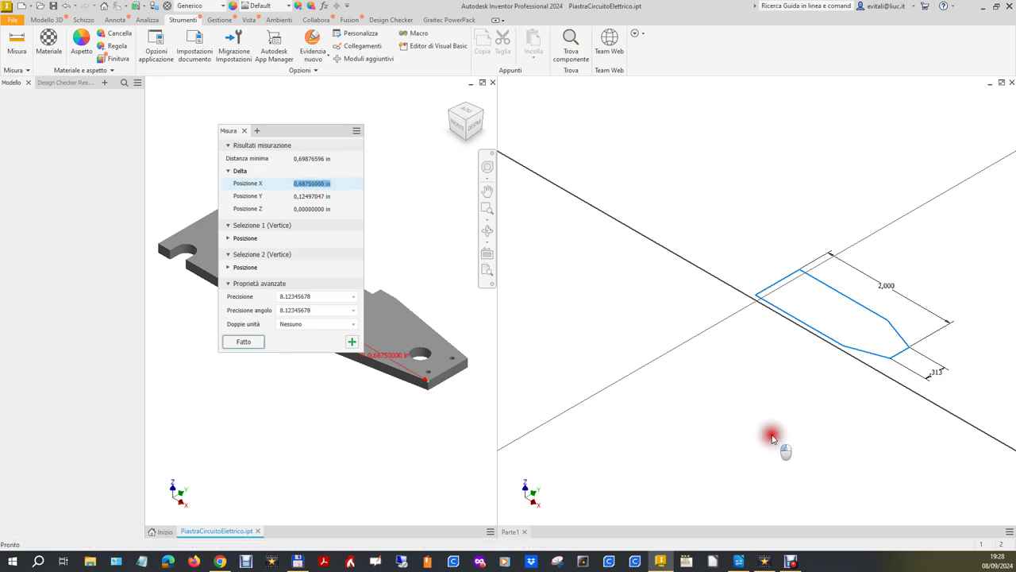
Dimension the sketch's bottom edge to 0.688 in and its short left edge at 0.724 in.
{"action": "key", "text": "d"}
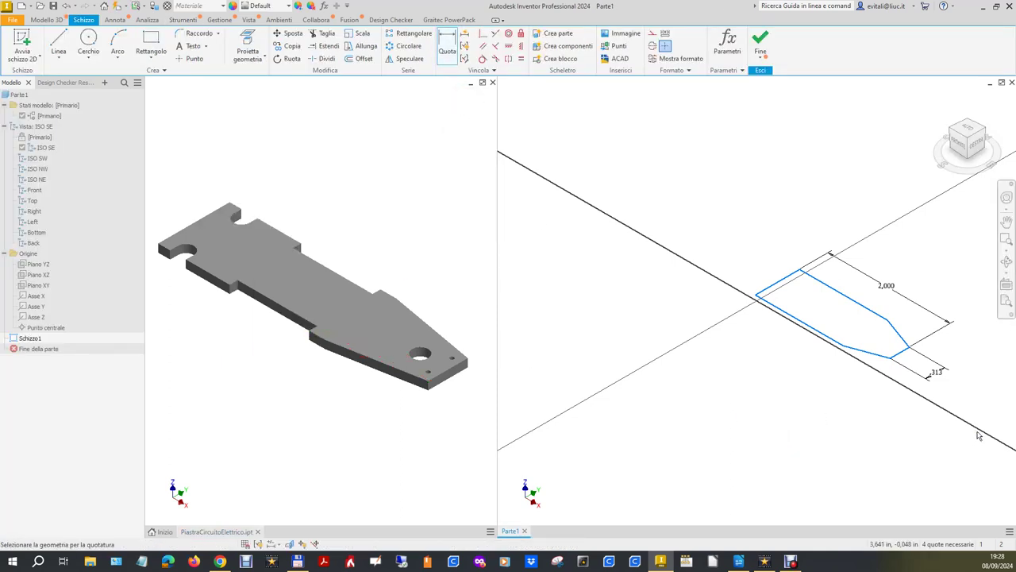
{"action": "key", "text": "alt"}
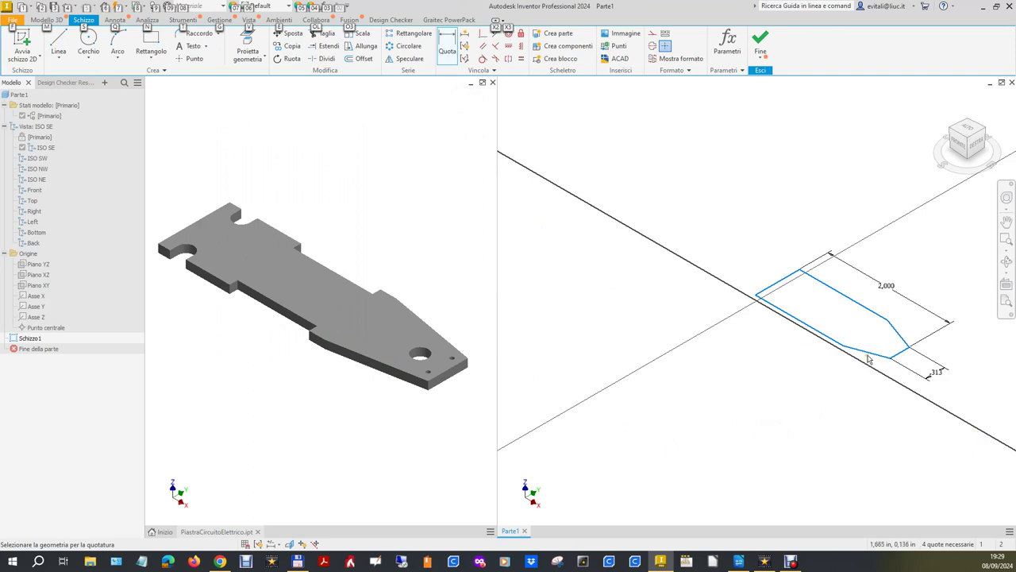
{"action": "key", "text": "Escape"}
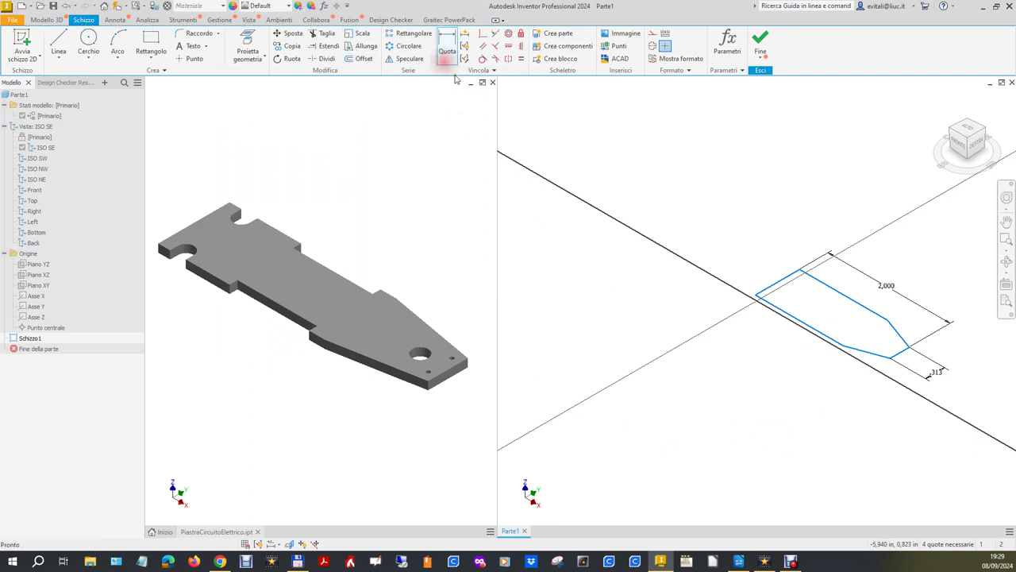
{"action": "left_click", "coordinate": [877, 355]}
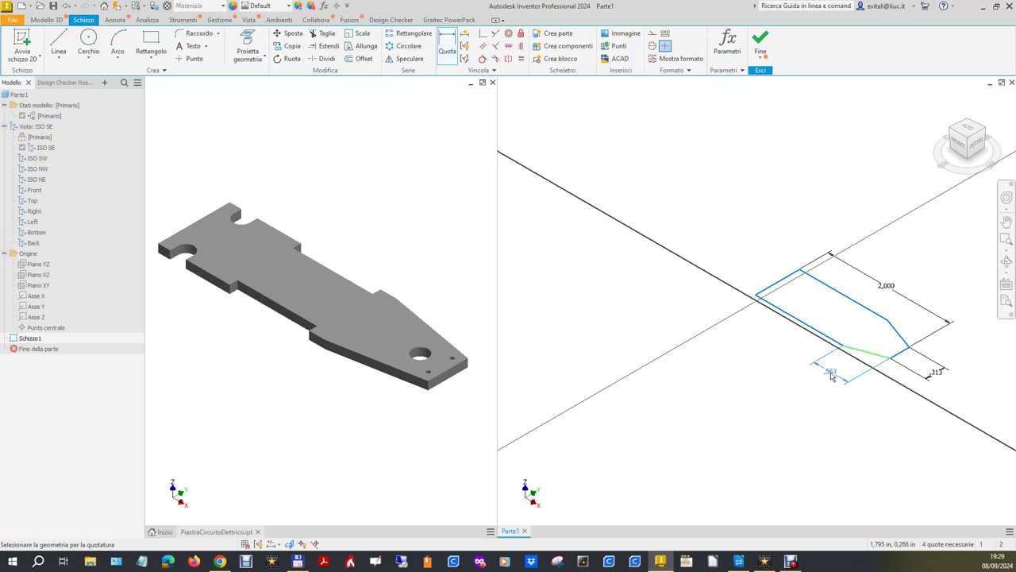
{"action": "left_click", "coordinate": [831, 377]}
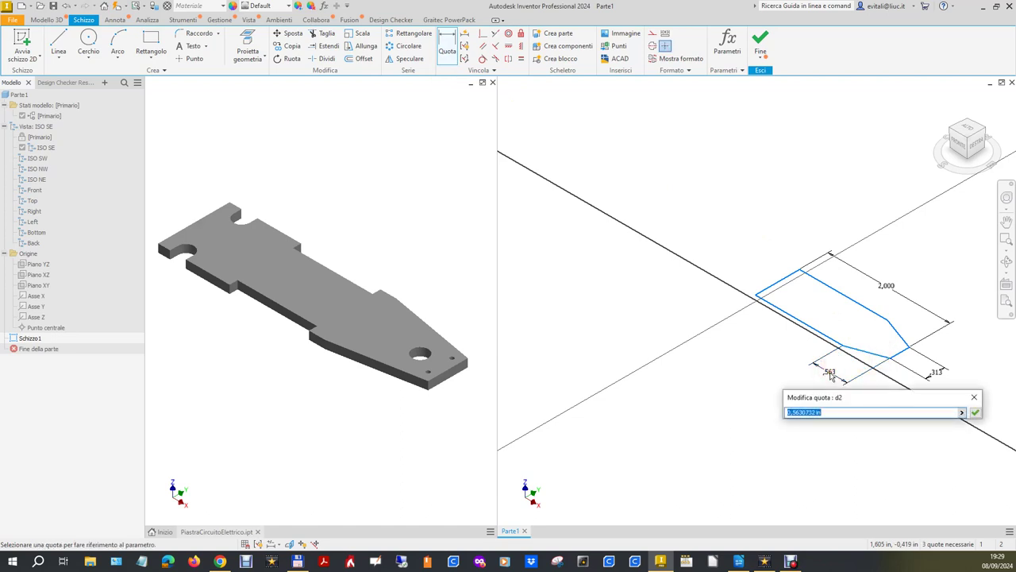
{"action": "type", "text": "0,688"}
{"action": "left_click", "coordinate": [975, 412]}
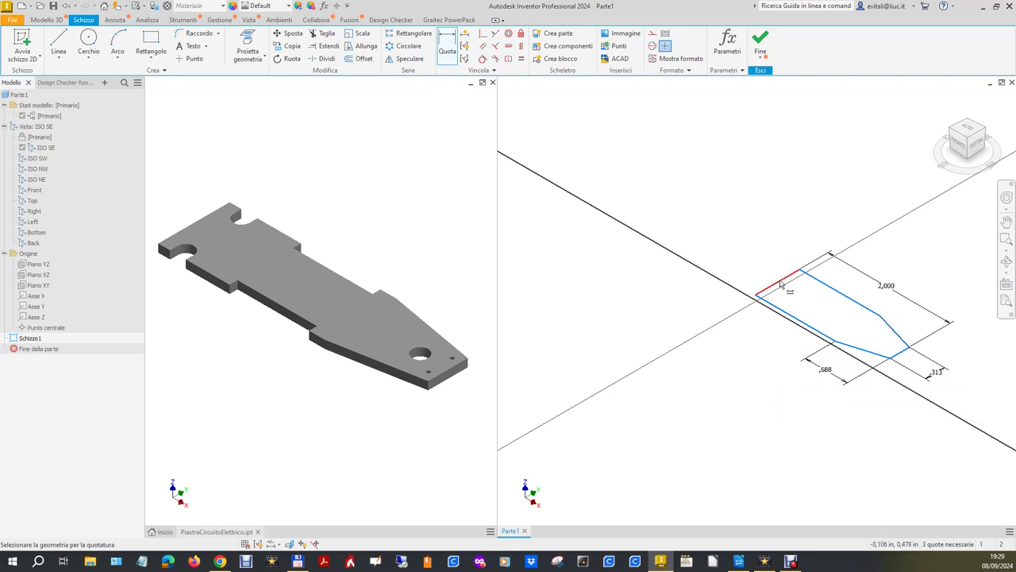
{"action": "left_click", "coordinate": [791, 277]}
{"action": "left_click", "coordinate": [753, 262]}
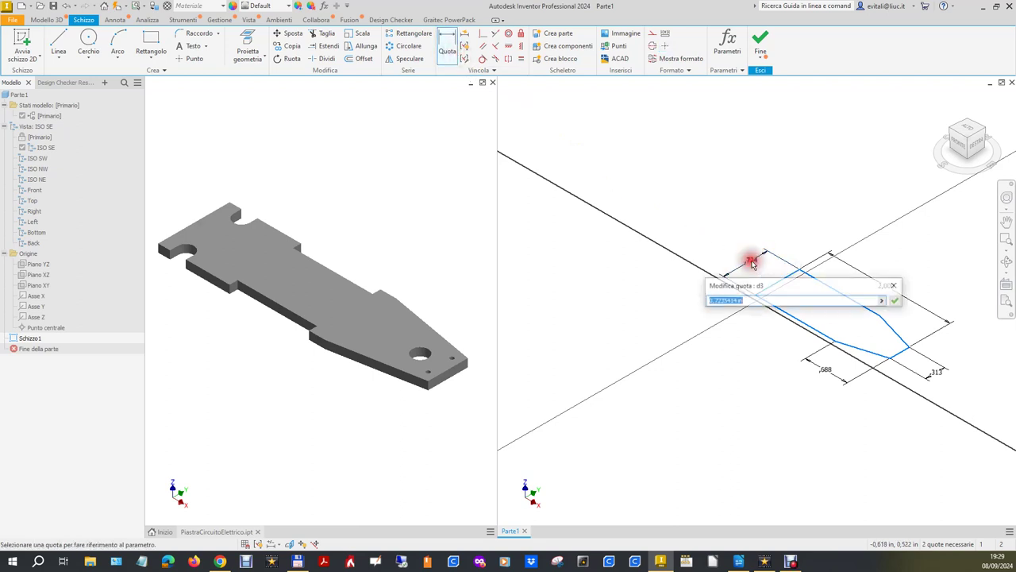
{"action": "left_click", "coordinate": [895, 305]}
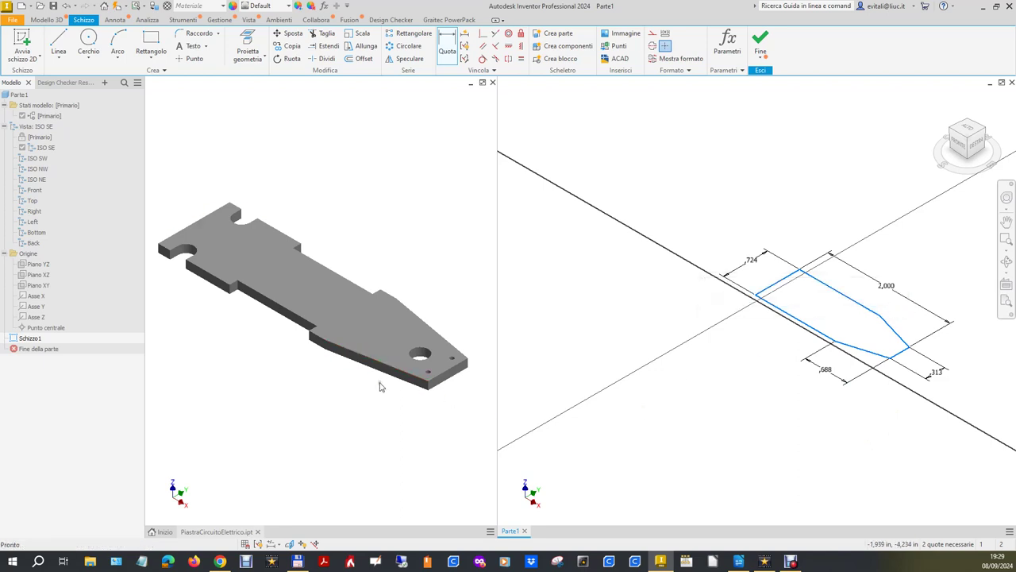
{"action": "left_click", "coordinate": [355, 403]}
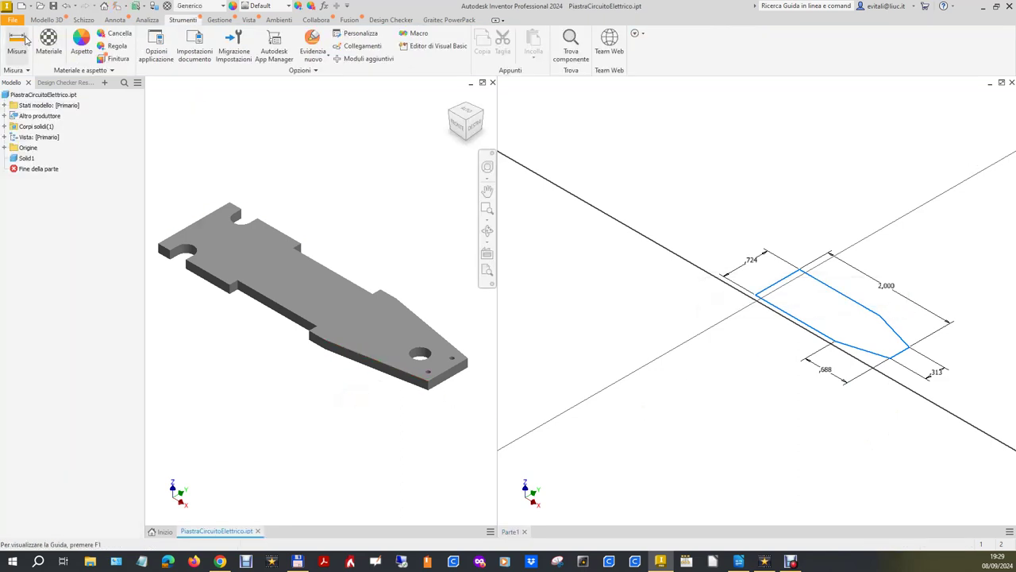
Measure two corners at the plate's notched end, copying the 0.56244094 in distance, and reactivate Parte1.
{"action": "left_click", "coordinate": [17, 41]}
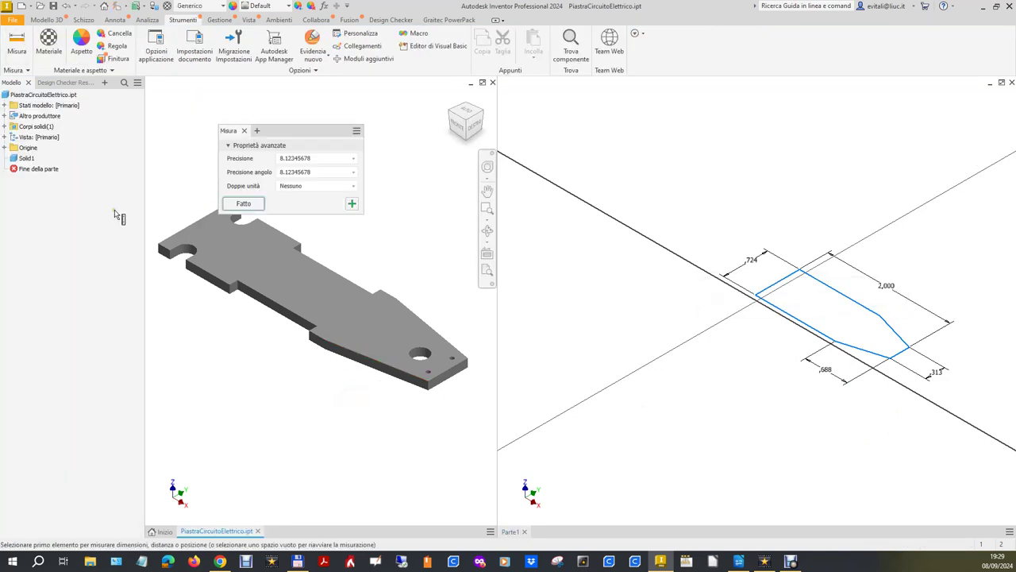
{"action": "left_click", "coordinate": [159, 243]}
{"action": "left_click_drag", "start_coordinate": [286, 130], "coordinate": [359, 119]}
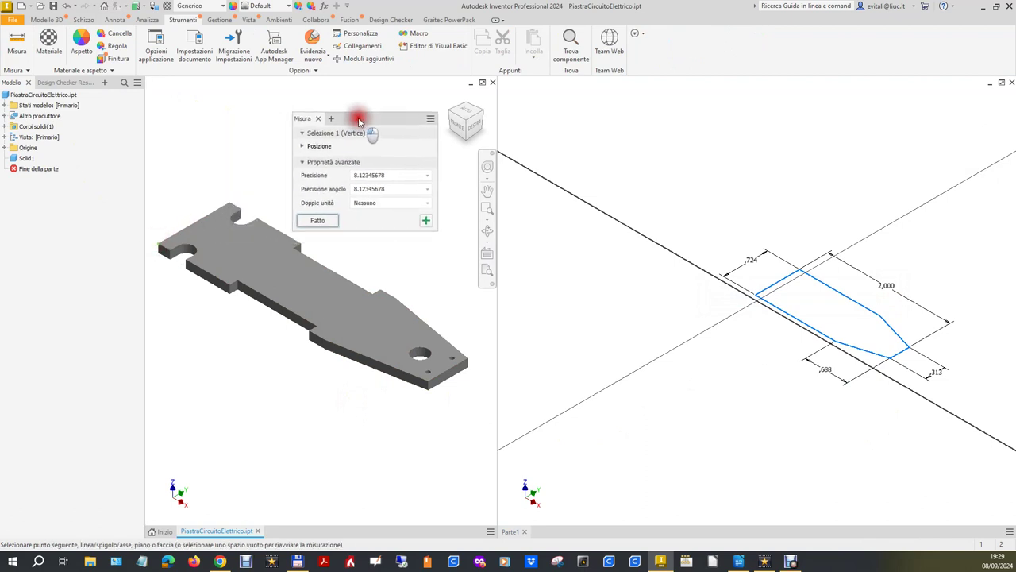
{"action": "left_click", "coordinate": [232, 206]}
{"action": "mouse_move", "coordinate": [253, 220]}
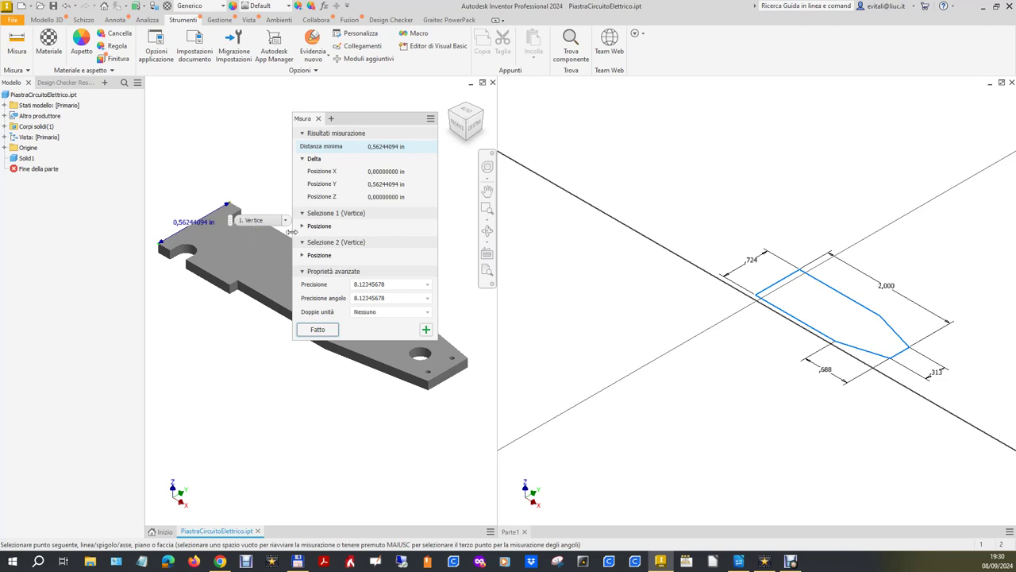
{"action": "left_click", "coordinate": [386, 149]}
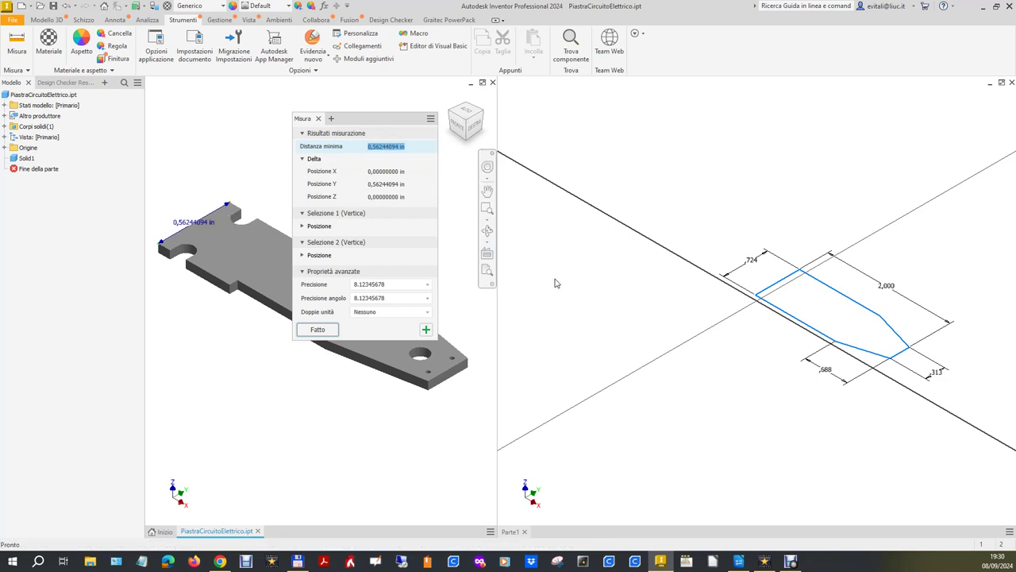
{"action": "left_click", "coordinate": [755, 265]}
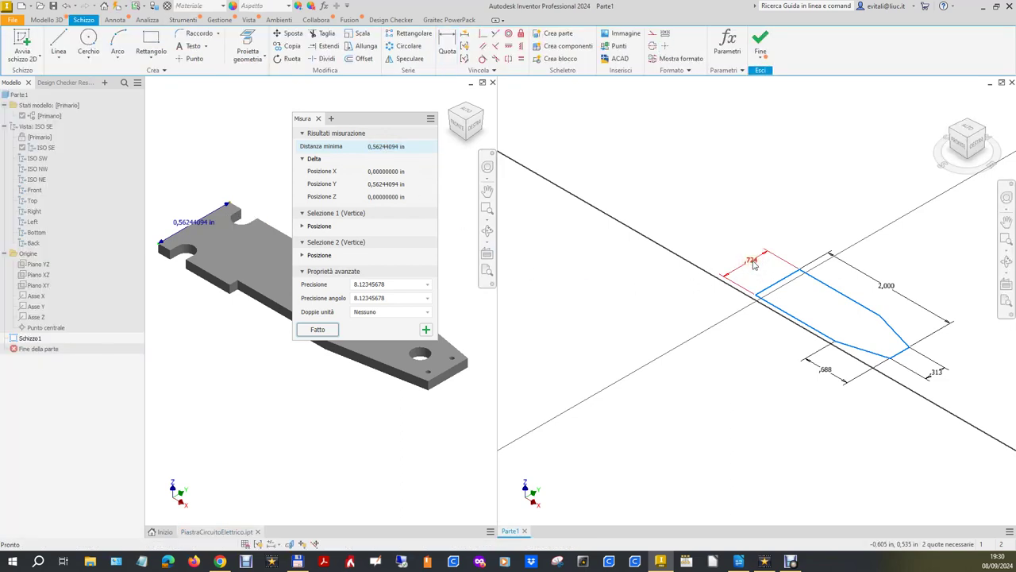
Change the .724 dimension to the pasted 0.56244094 in value.
{"action": "double_click", "coordinate": [754, 265]}
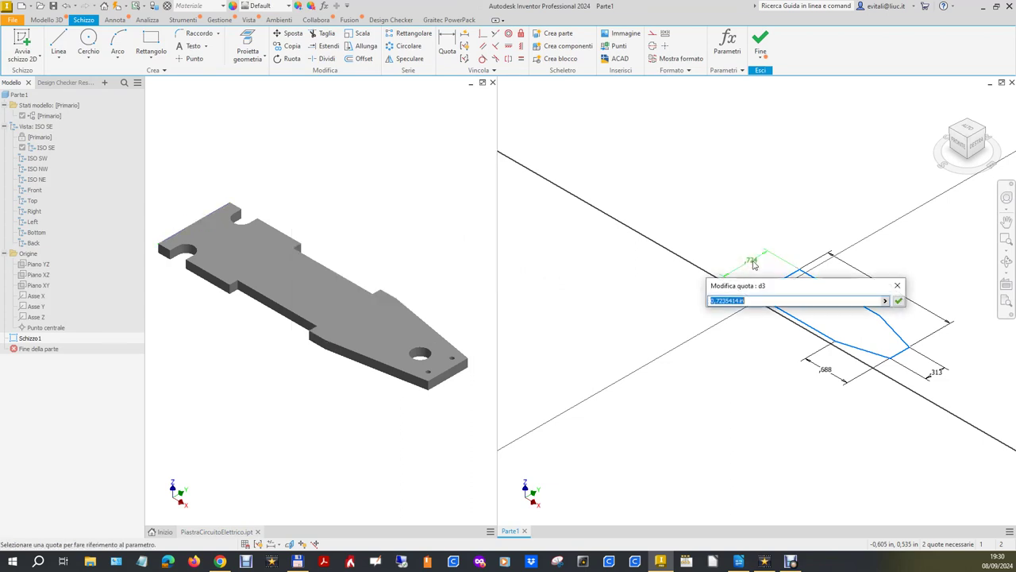
{"action": "type", "text": "0,56244094 in"}
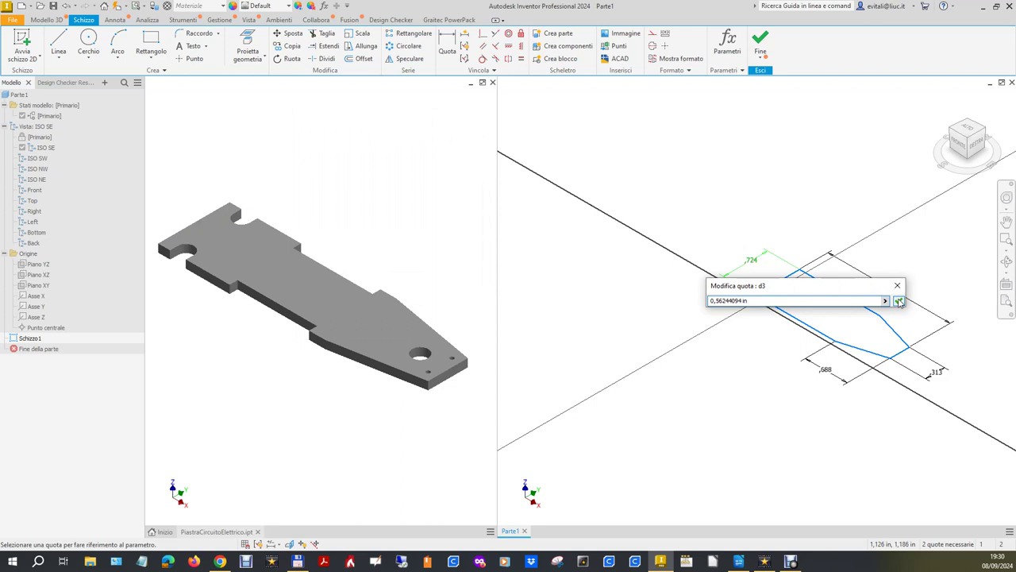
{"action": "left_click", "coordinate": [898, 301]}
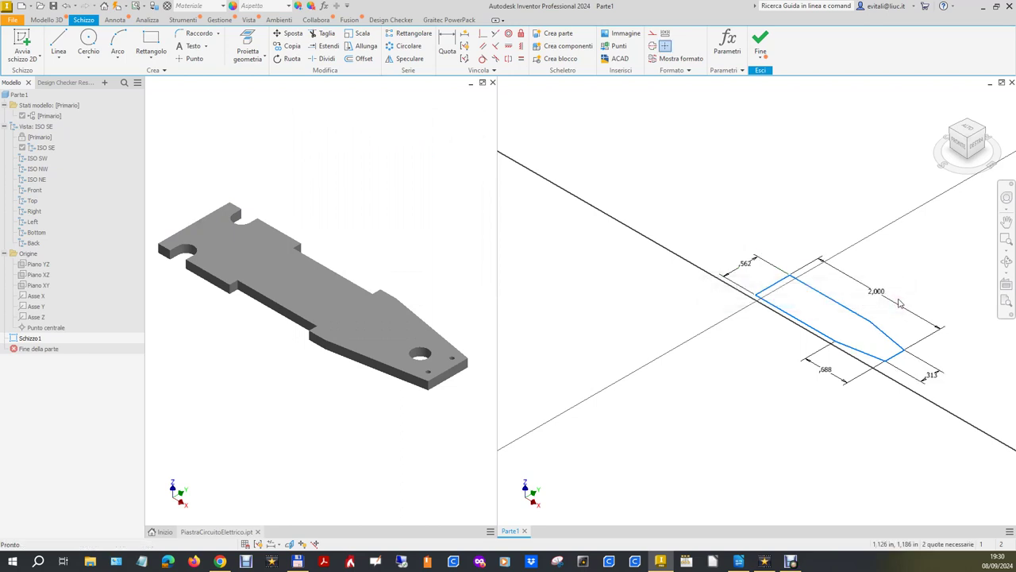
Make a sketch corner coincident with the origin centre point and finish the sketch.
{"action": "left_click", "coordinate": [484, 33]}
{"action": "left_click", "coordinate": [773, 285]}
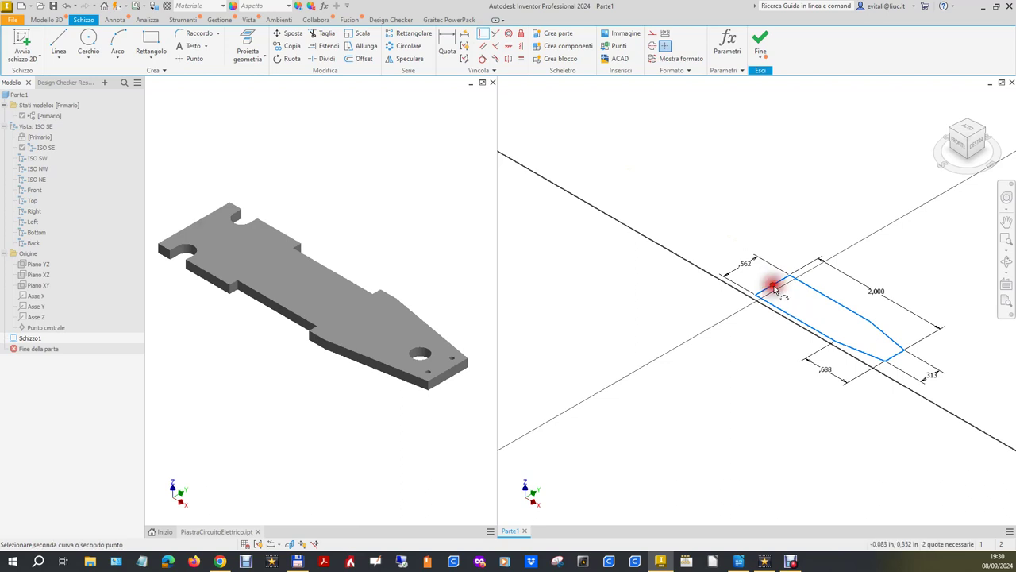
{"action": "left_click", "coordinate": [56, 331]}
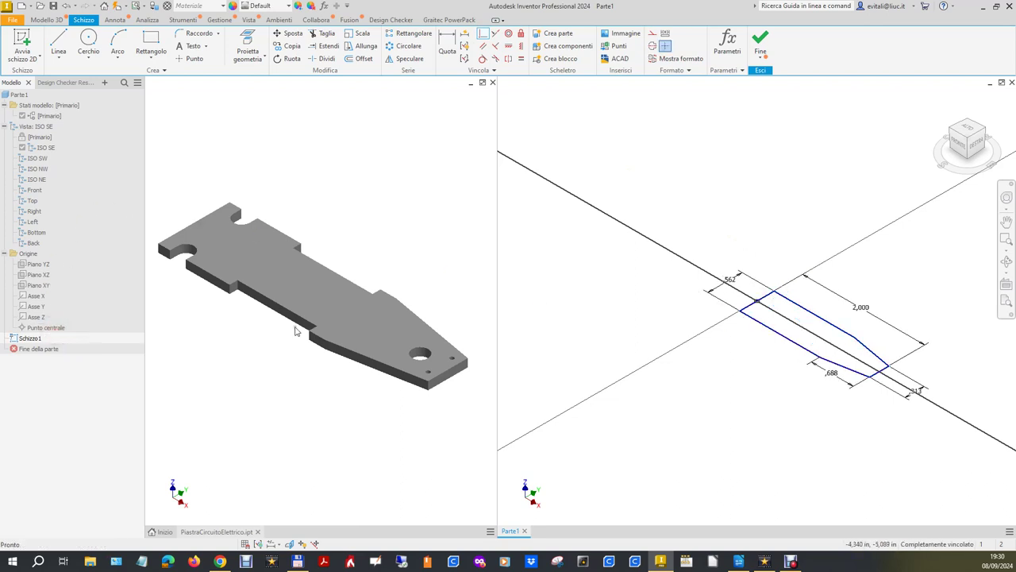
{"action": "left_click", "coordinate": [761, 44]}
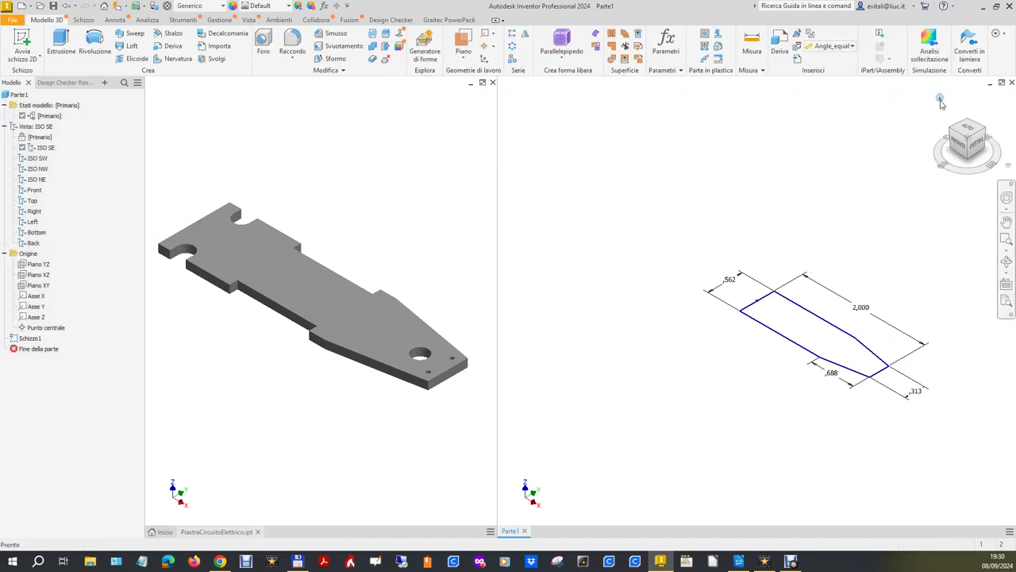
Set the fitted-to-view framing as the ViewCube home view.
{"action": "right_click", "coordinate": [941, 101]}
{"action": "mouse_move", "coordinate": [951, 165]}
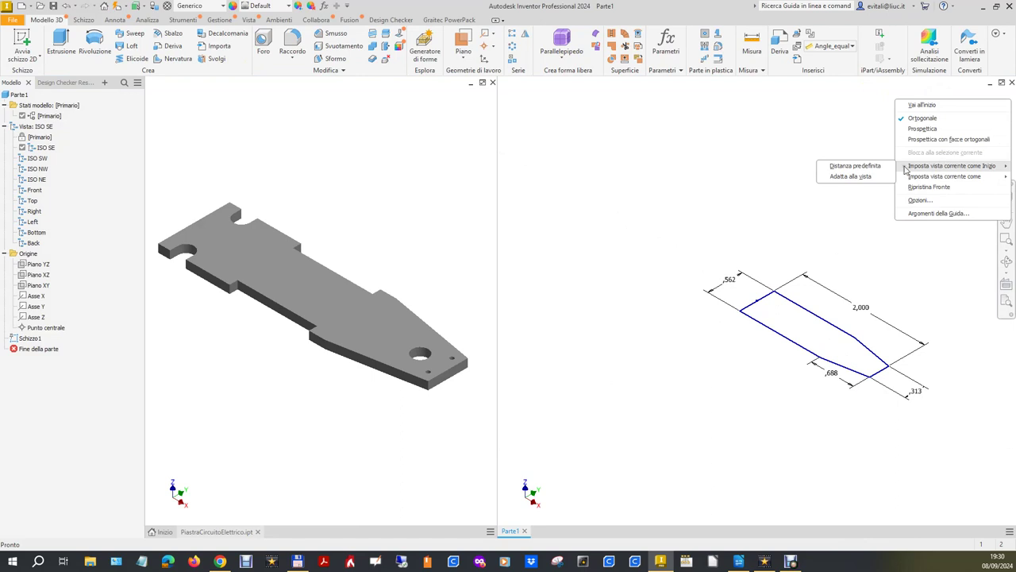
{"action": "left_click", "coordinate": [850, 175]}
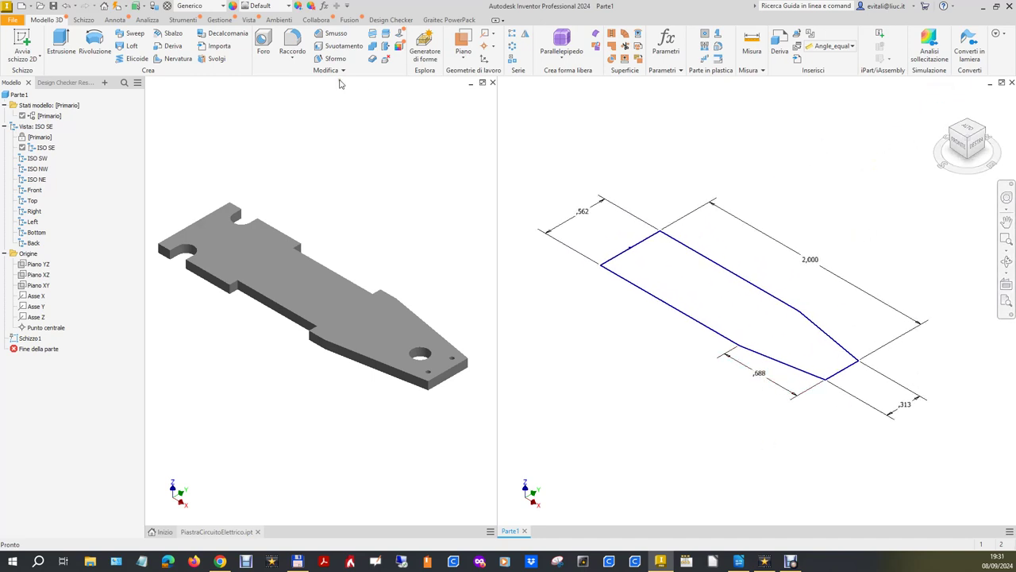
{"action": "left_click", "coordinate": [188, 22]}
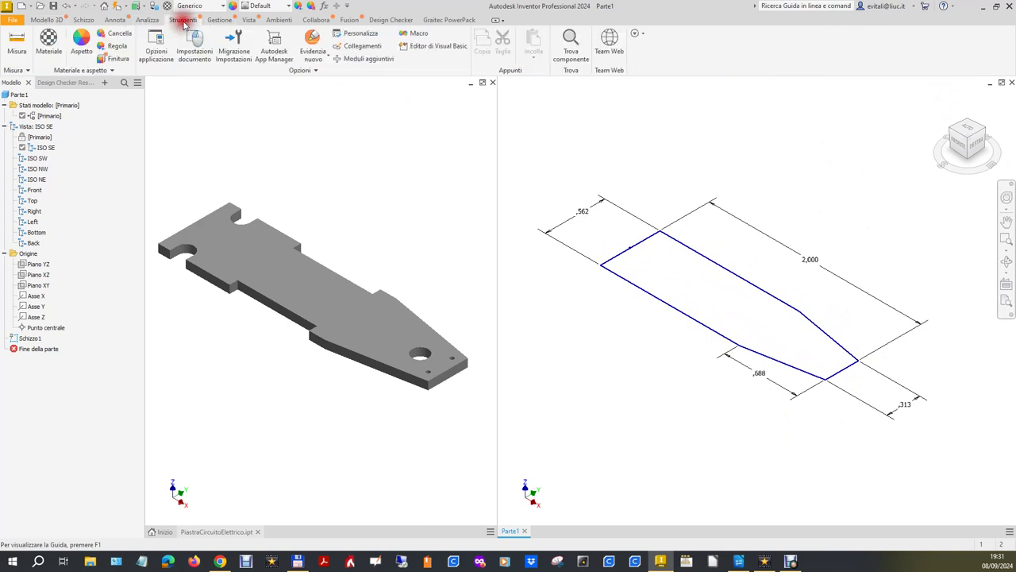
Set linear and angular dimension precision to eight decimals (8,12345678) in the document units settings.
{"action": "left_click", "coordinate": [195, 41]}
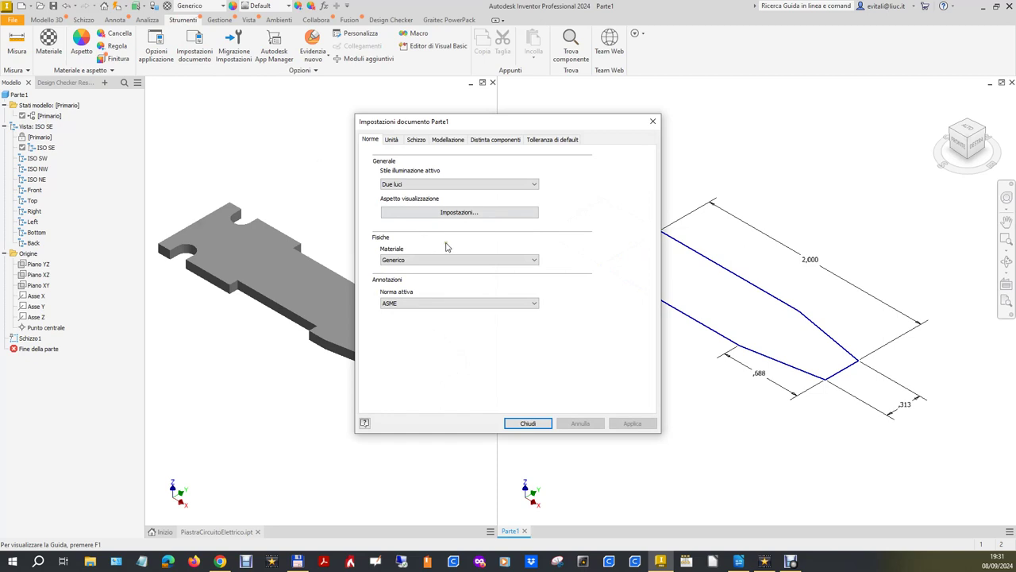
{"action": "left_click", "coordinate": [392, 141]}
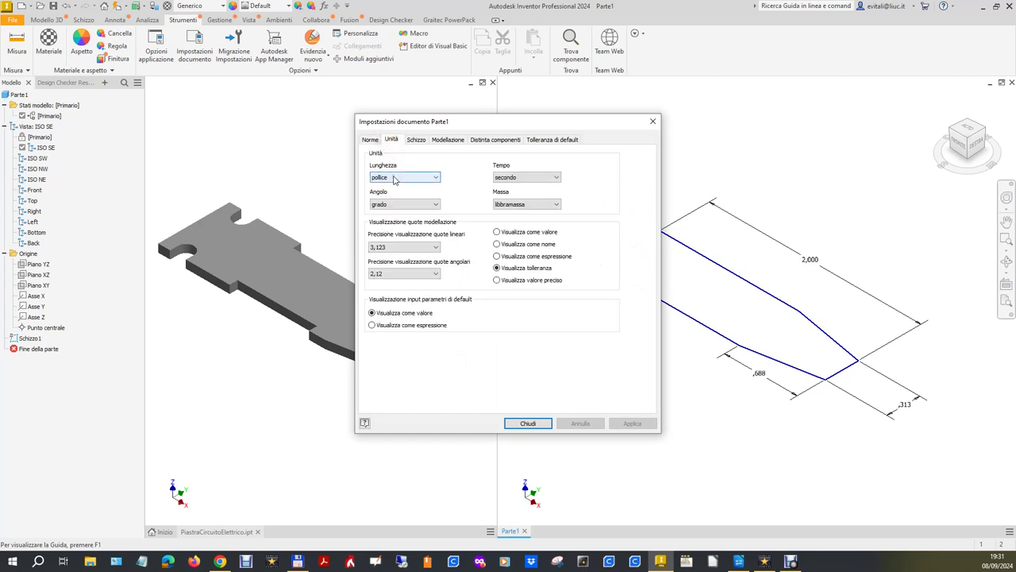
{"action": "left_click", "coordinate": [428, 249]}
{"action": "left_click", "coordinate": [385, 311]}
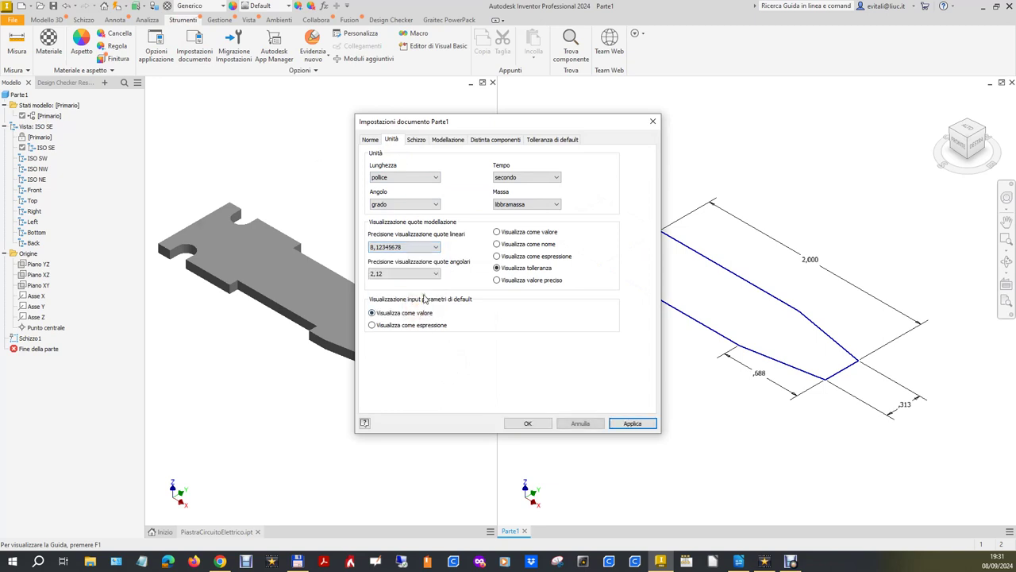
{"action": "left_click", "coordinate": [435, 273]}
{"action": "left_click", "coordinate": [385, 337]}
{"action": "left_click", "coordinate": [632, 423]}
{"action": "left_click", "coordinate": [535, 424]}
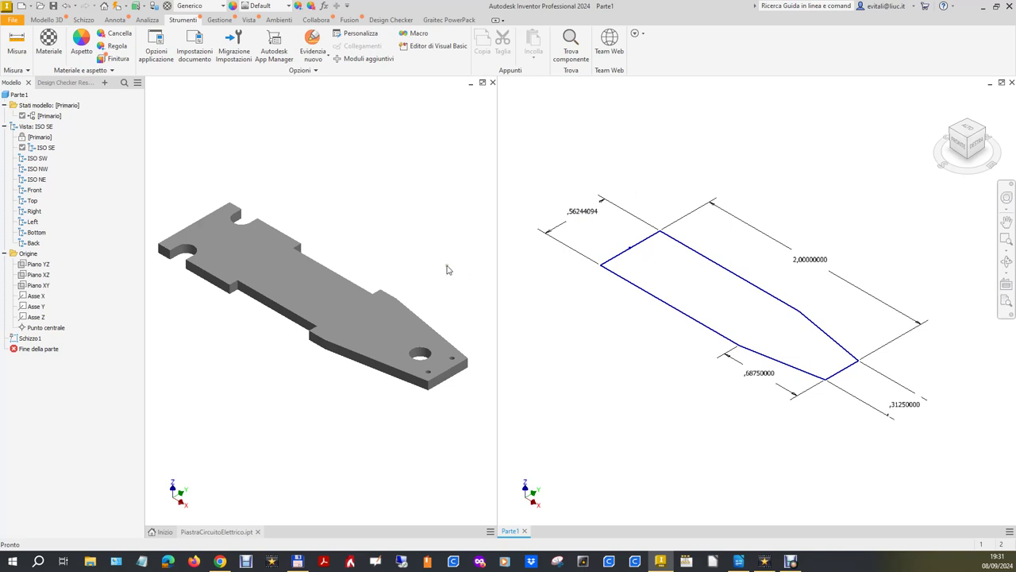
{"action": "left_click", "coordinate": [255, 180]}
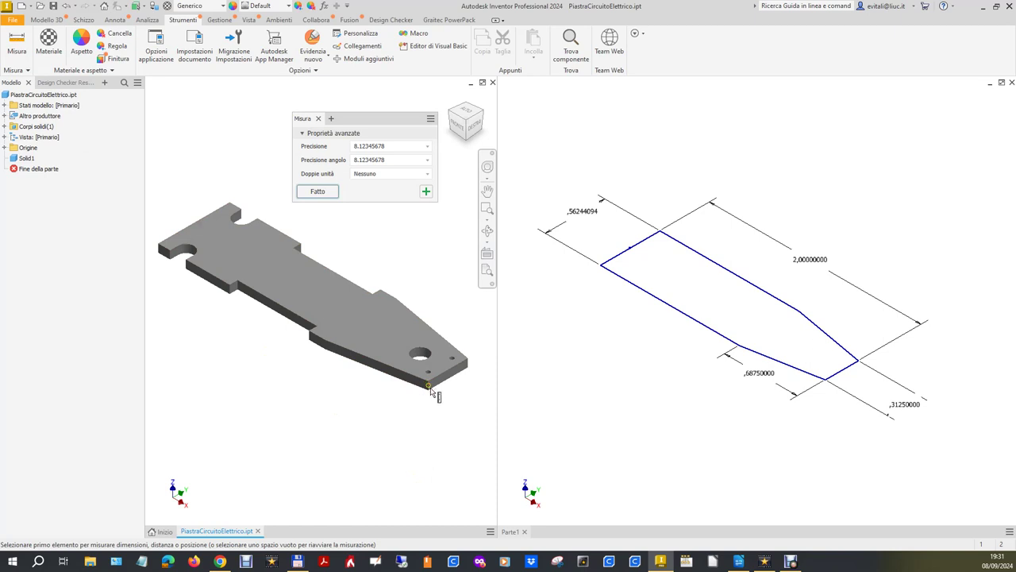
Measure the original plate's vertical edge as 0,06250000 in, then go back to the new part.
{"action": "scroll", "coordinate": [430, 390], "scroll_direction": "down", "scroll_amount": 3}
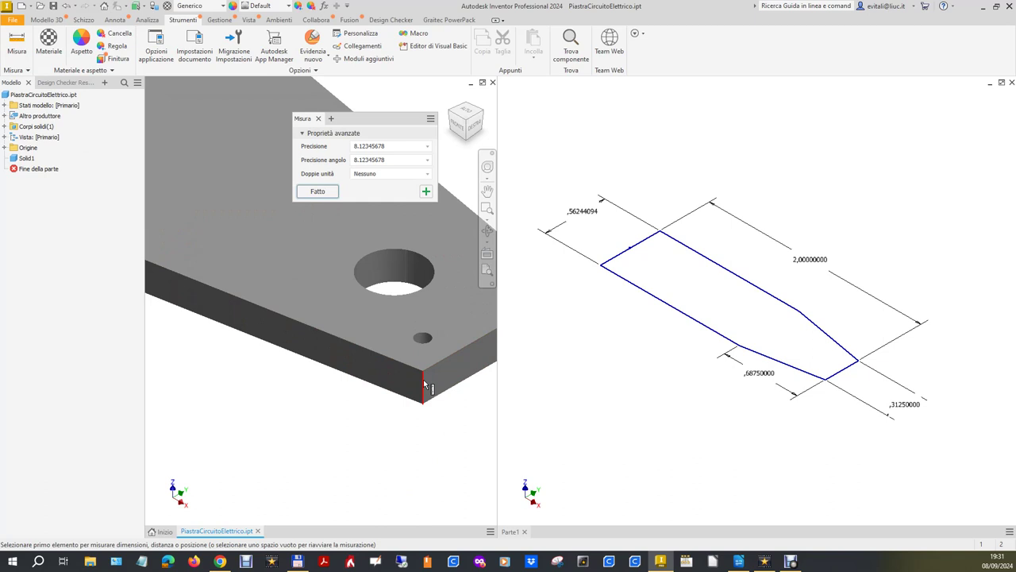
{"action": "left_click", "coordinate": [424, 385]}
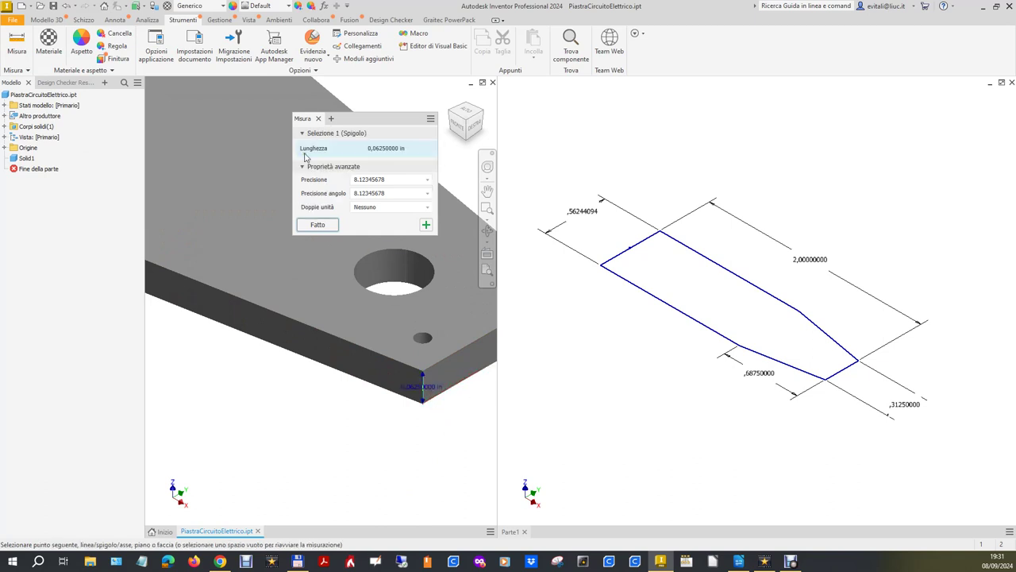
{"action": "left_click", "coordinate": [383, 148]}
{"action": "left_click", "coordinate": [638, 361]}
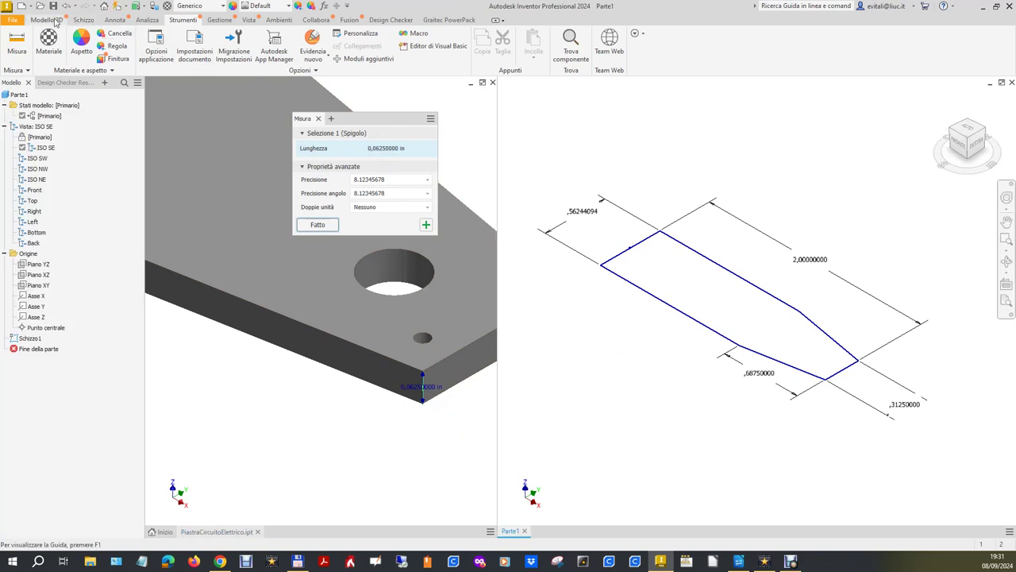
{"action": "left_click", "coordinate": [55, 21]}
{"action": "left_click", "coordinate": [61, 43]}
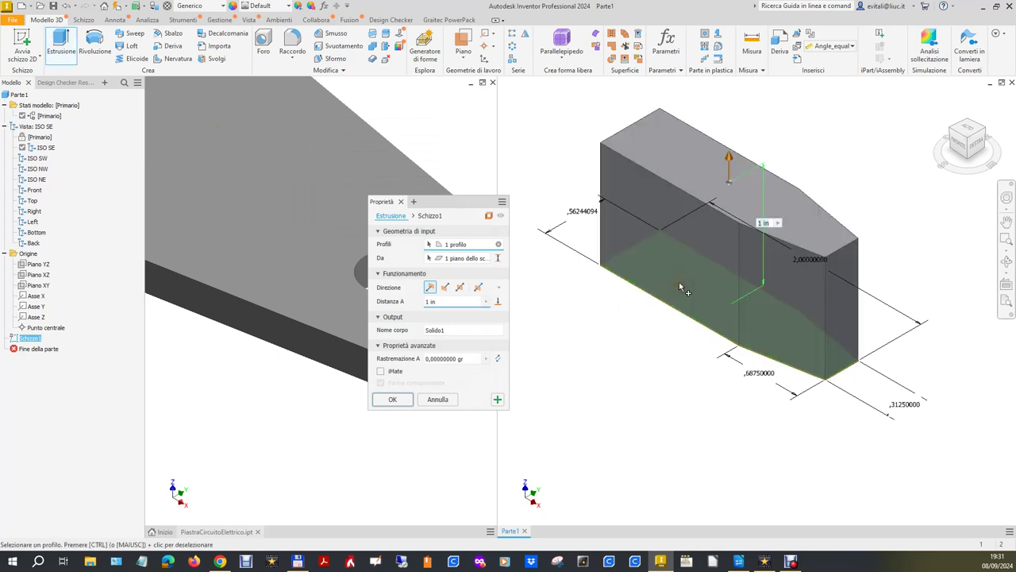
Extrude the sketch profile to a thickness of 0,06250000 in.
{"action": "double_click", "coordinate": [427, 301]}
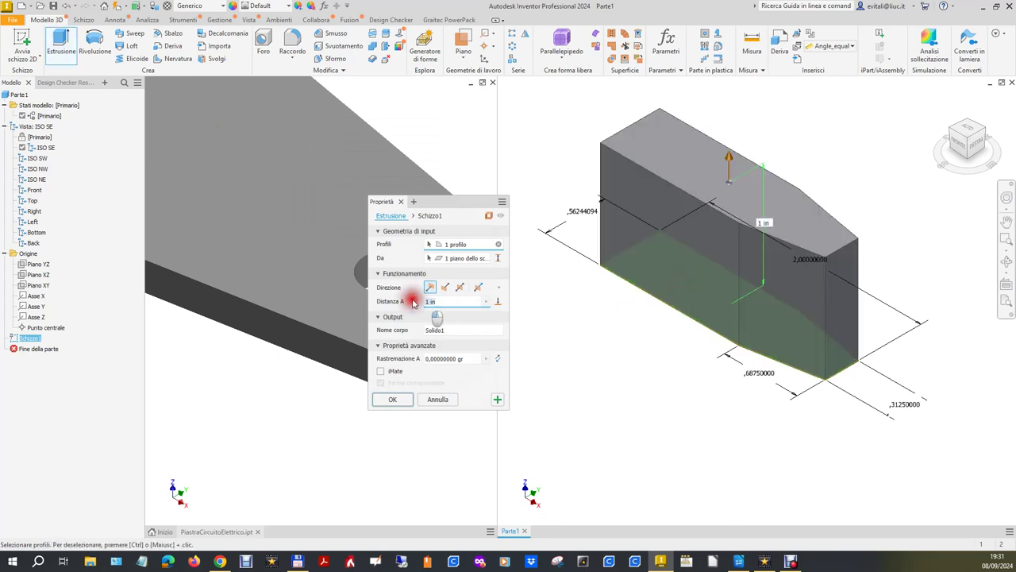
{"action": "type", "text": "0,06250000 in"}
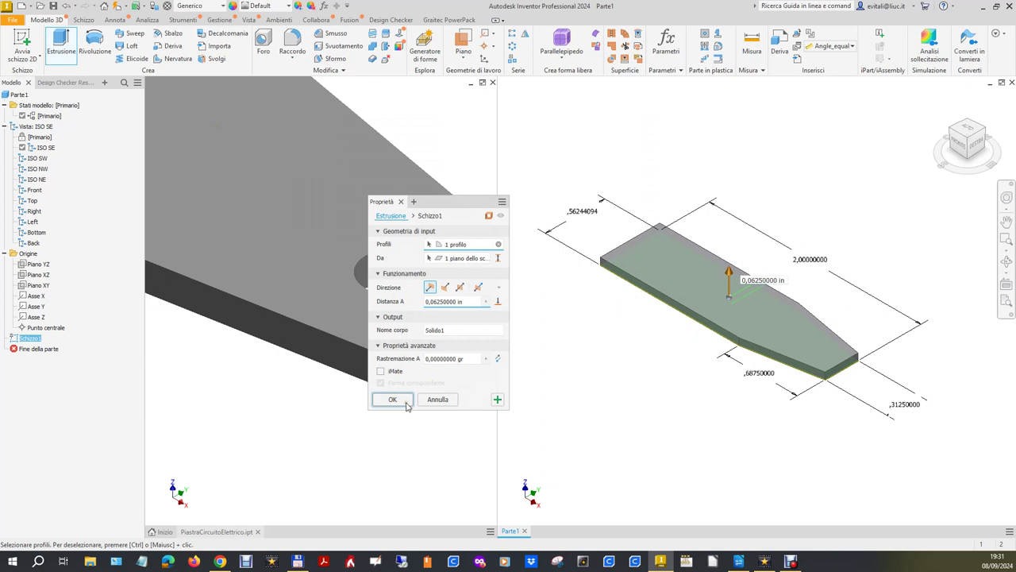
{"action": "left_click", "coordinate": [392, 400]}
Return both the original and the new plate views to their home orientation.
{"action": "left_click", "coordinate": [448, 152]}
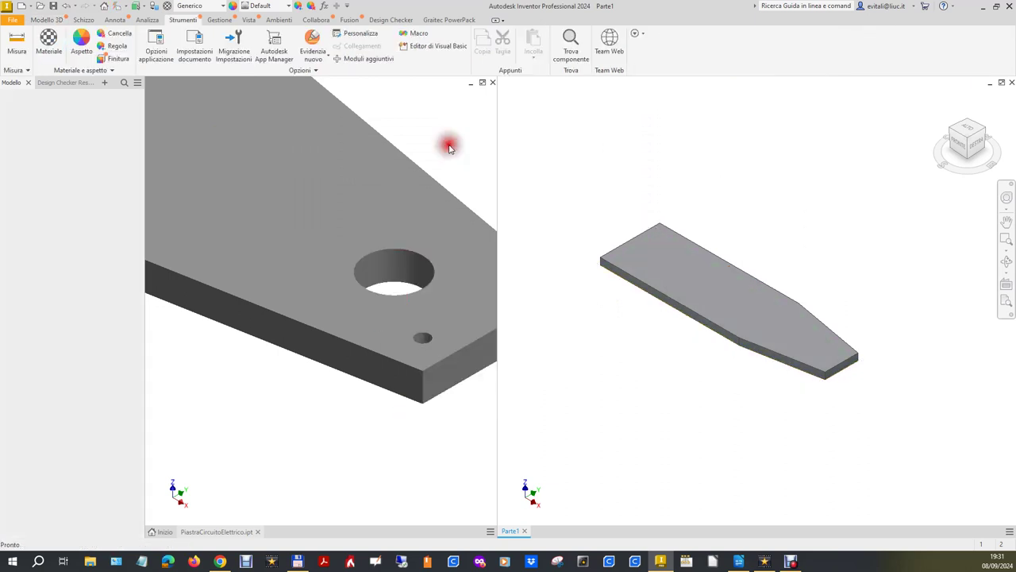
{"action": "left_click", "coordinate": [451, 97]}
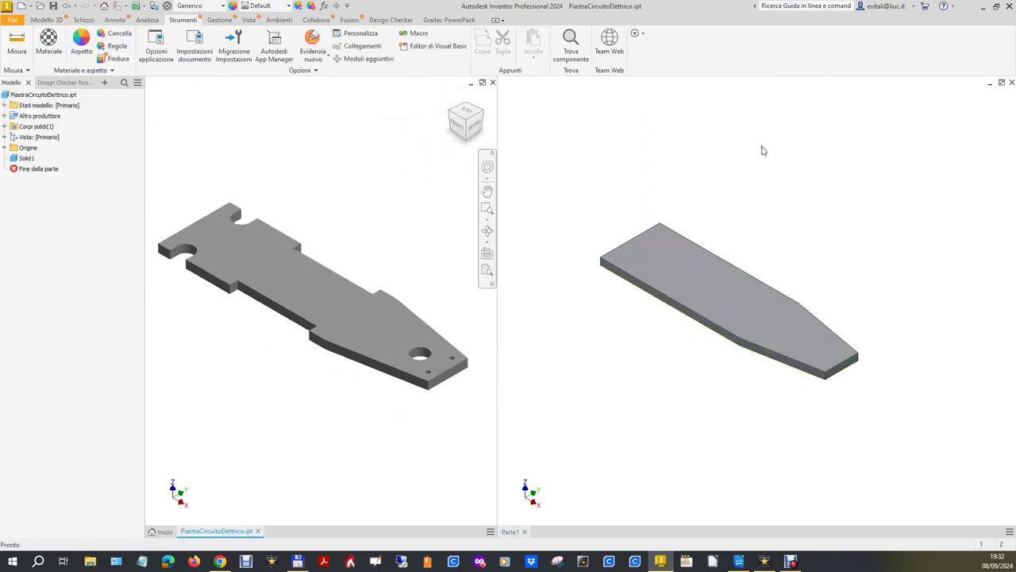
{"action": "left_click", "coordinate": [818, 183]}
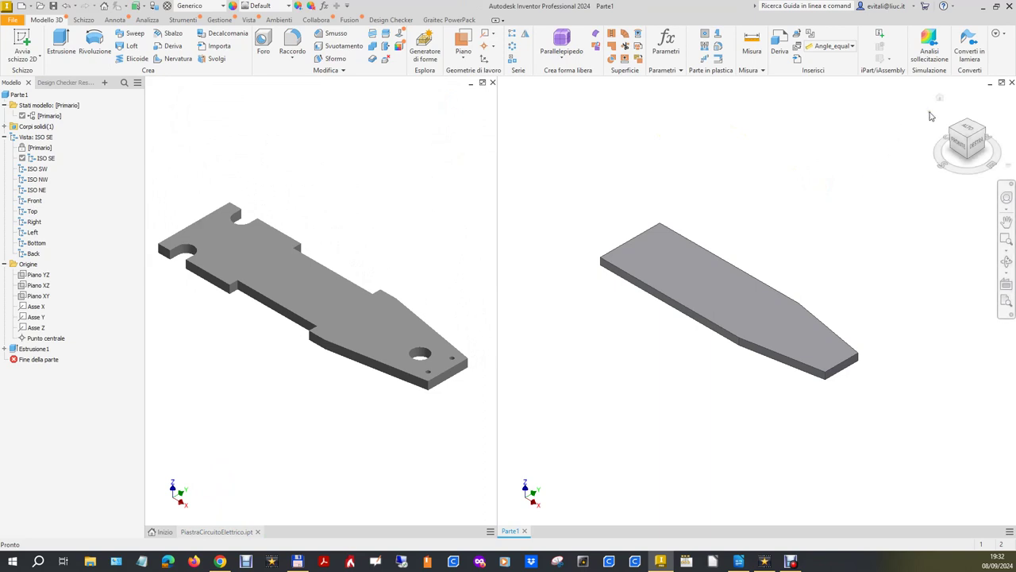
{"action": "left_click", "coordinate": [940, 99]}
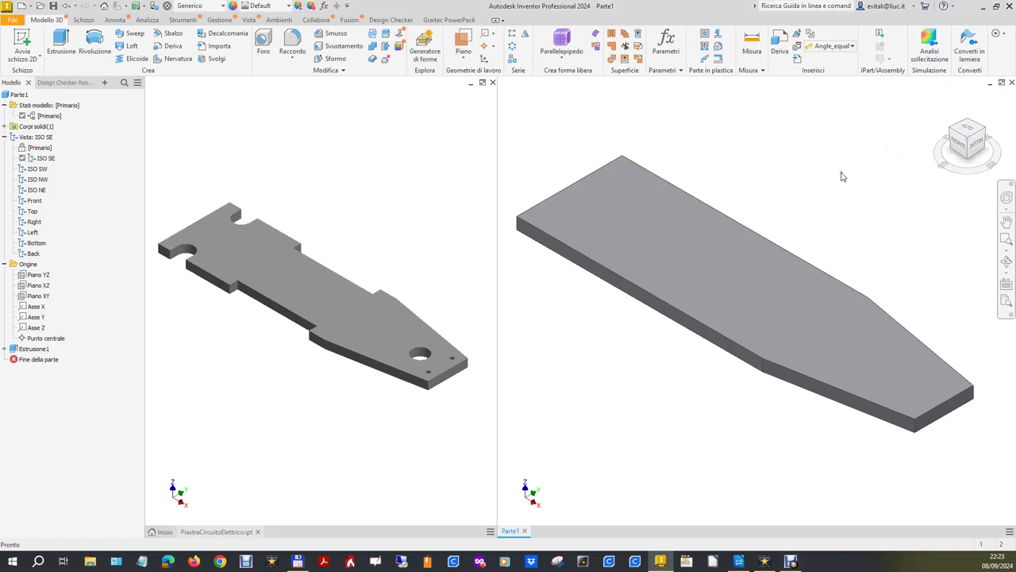
Save the part as PiastraCircuitoElettricoFilmato-000.ipt and begin a 2D sketch on the plate's top face.
{"action": "left_click", "coordinate": [11, 20]}
{"action": "left_click", "coordinate": [42, 135]}
{"action": "mouse_move", "coordinate": [401, 171]}
{"action": "left_click", "coordinate": [404, 182]}
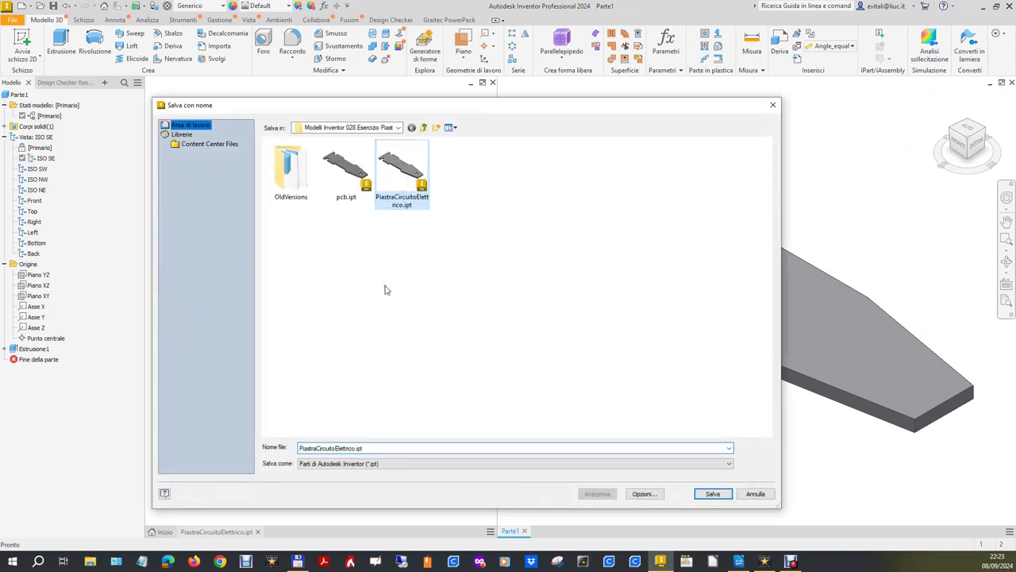
{"action": "double_click", "coordinate": [354, 448]}
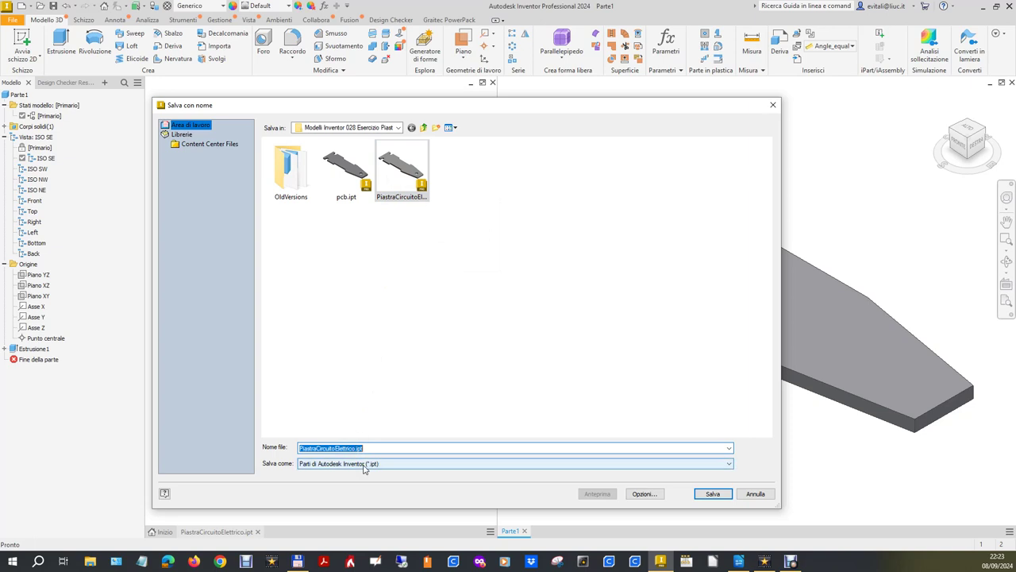
{"action": "left_click", "coordinate": [357, 449]}
{"action": "type", "text": "Filmato-000"}
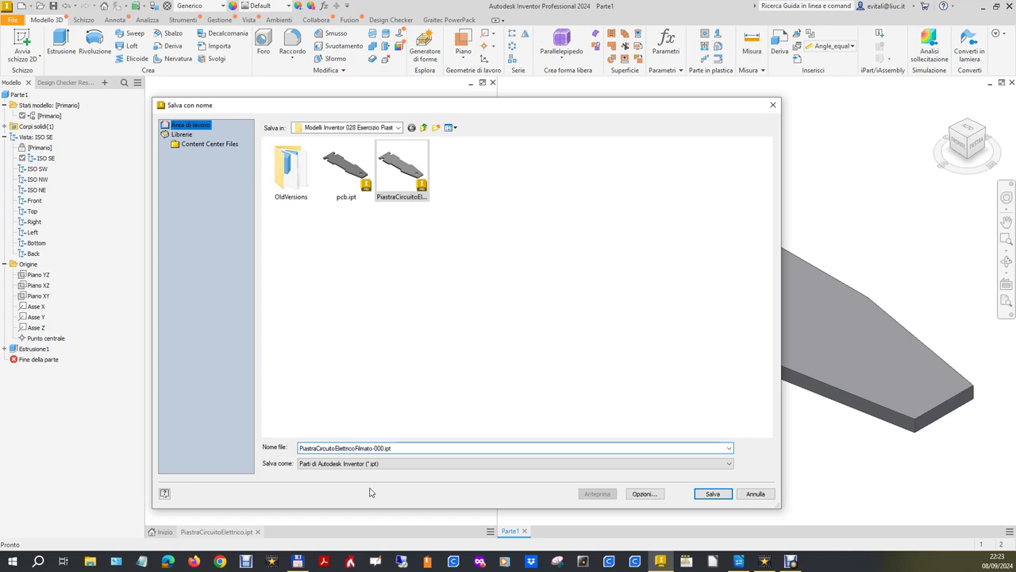
{"action": "left_click", "coordinate": [713, 494]}
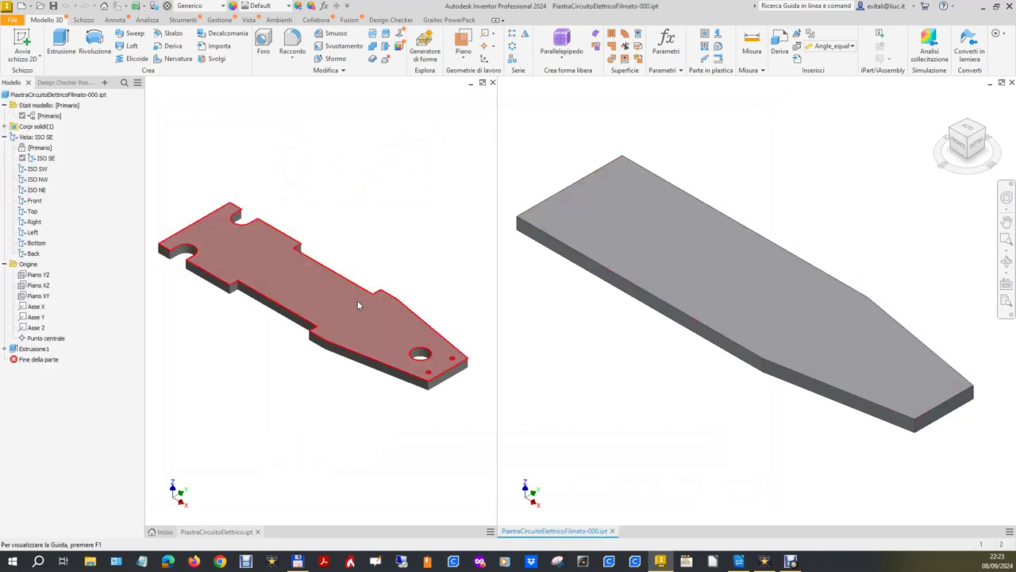
{"action": "left_click", "coordinate": [23, 37]}
{"action": "left_click", "coordinate": [677, 262]}
Draw a small rectangle on the plate's top face beside its side edge.
{"action": "left_click", "coordinate": [149, 39]}
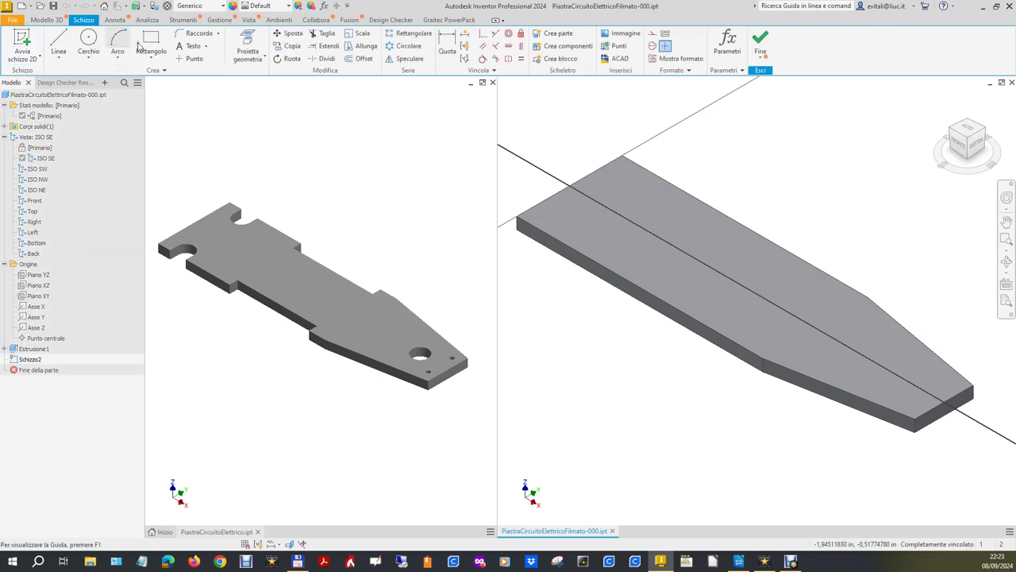
{"action": "left_click", "coordinate": [656, 280]}
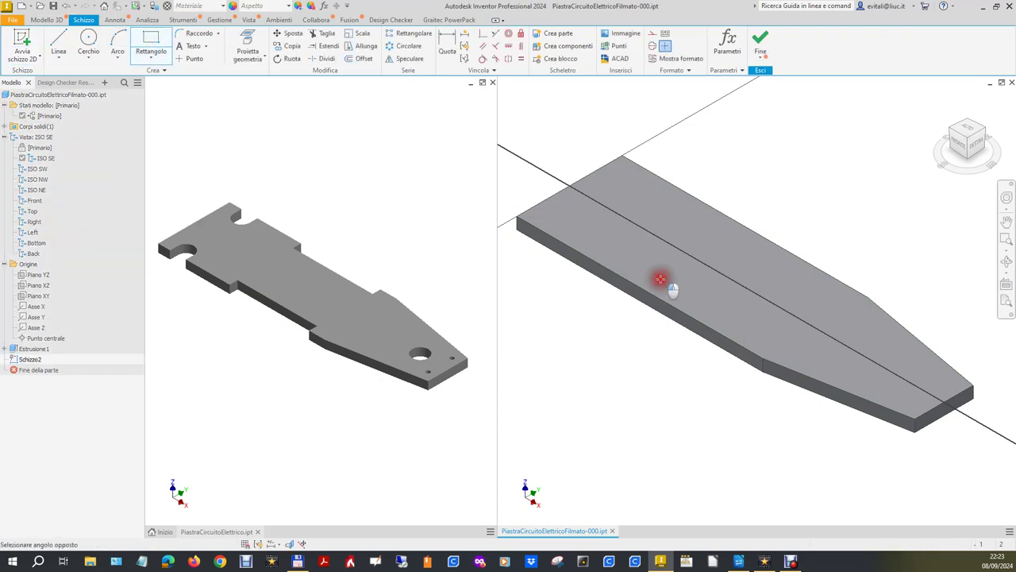
{"action": "left_click", "coordinate": [728, 317]}
{"action": "right_click", "coordinate": [686, 382]}
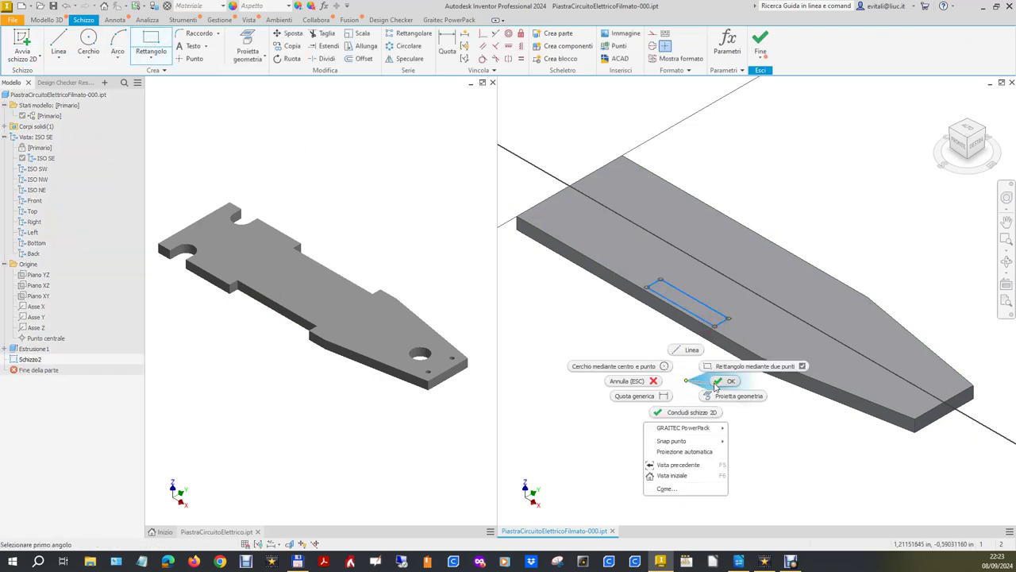
{"action": "left_click", "coordinate": [726, 381]}
Make the rectangle's long edge collinear with the plate edge and constrain its sides perpendicular and parallel.
{"action": "left_click", "coordinate": [496, 33]}
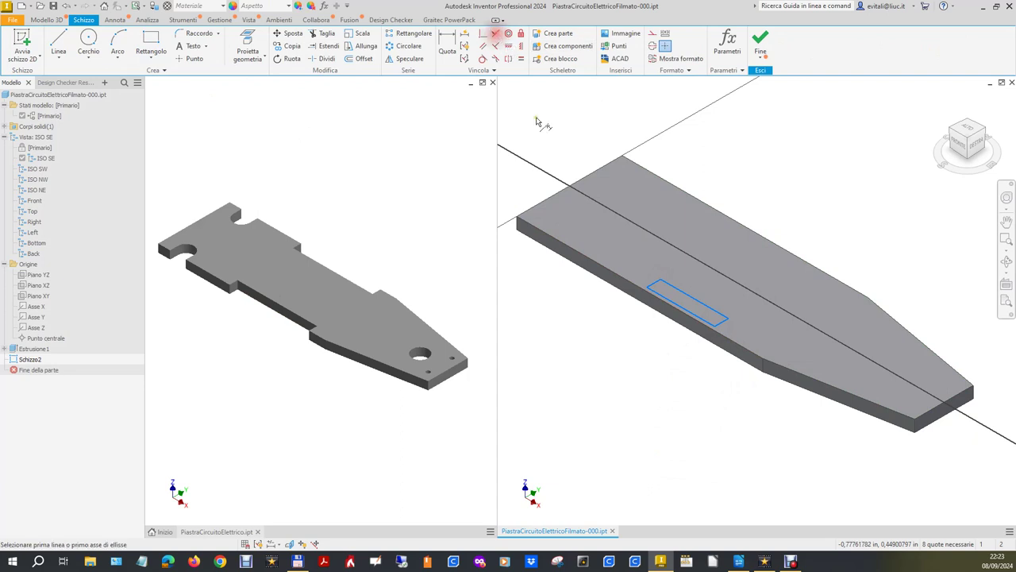
{"action": "left_click", "coordinate": [684, 310]}
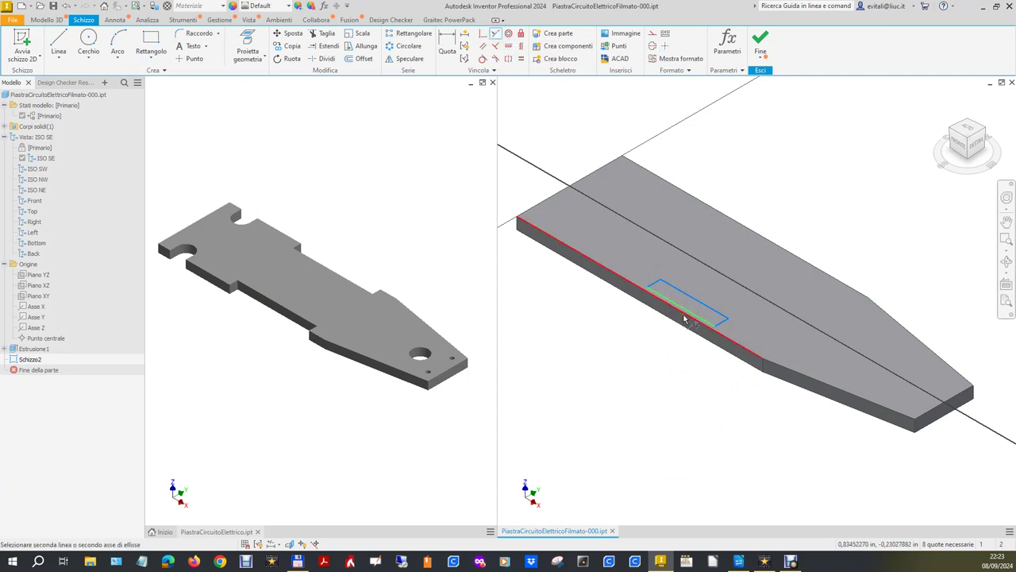
{"action": "left_click", "coordinate": [684, 317]}
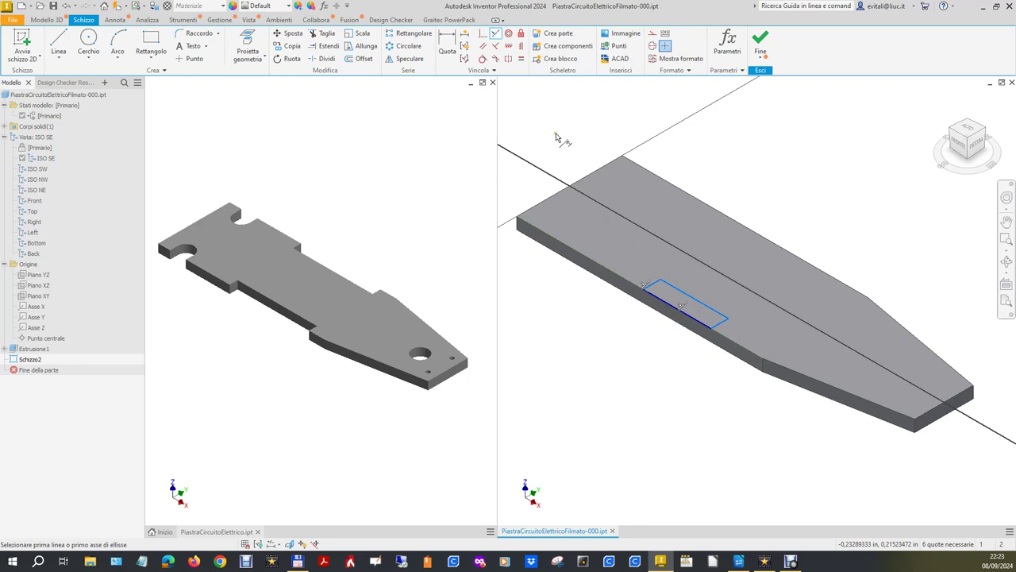
{"action": "left_click", "coordinate": [495, 46]}
{"action": "left_click", "coordinate": [652, 288]}
{"action": "left_click", "coordinate": [654, 299]}
{"action": "left_click", "coordinate": [662, 285]}
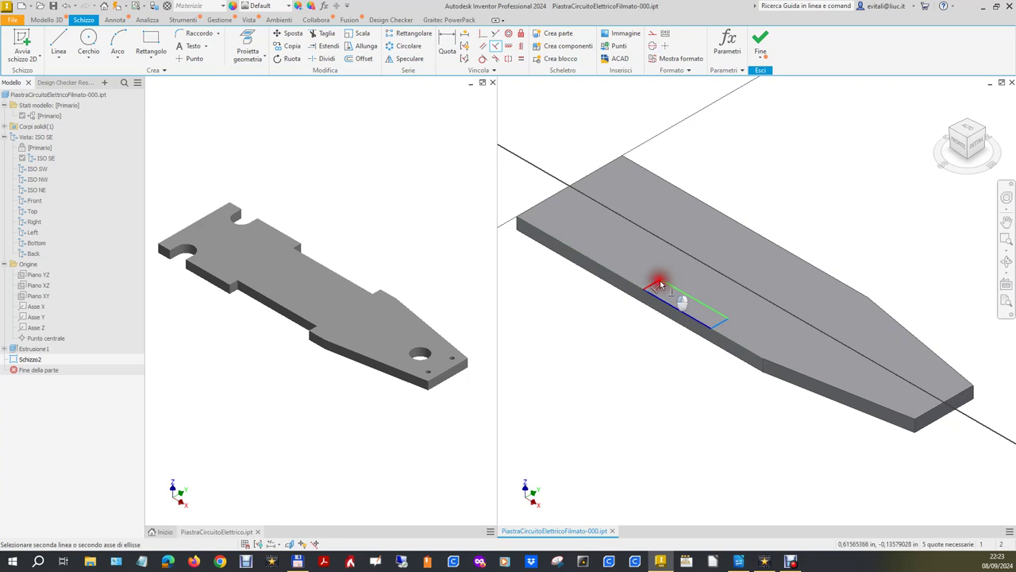
{"action": "left_click", "coordinate": [707, 326]}
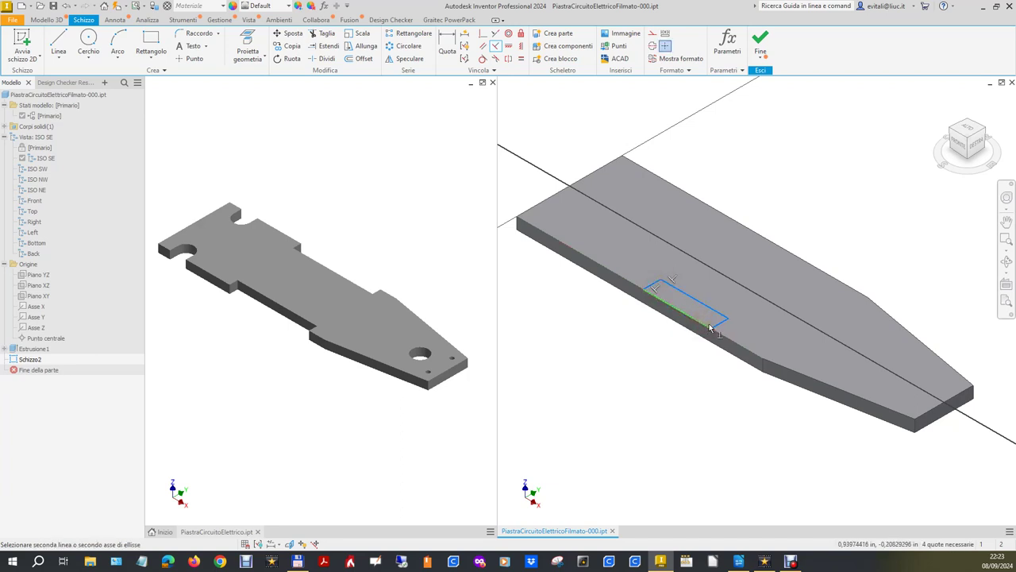
{"action": "left_click", "coordinate": [718, 326]}
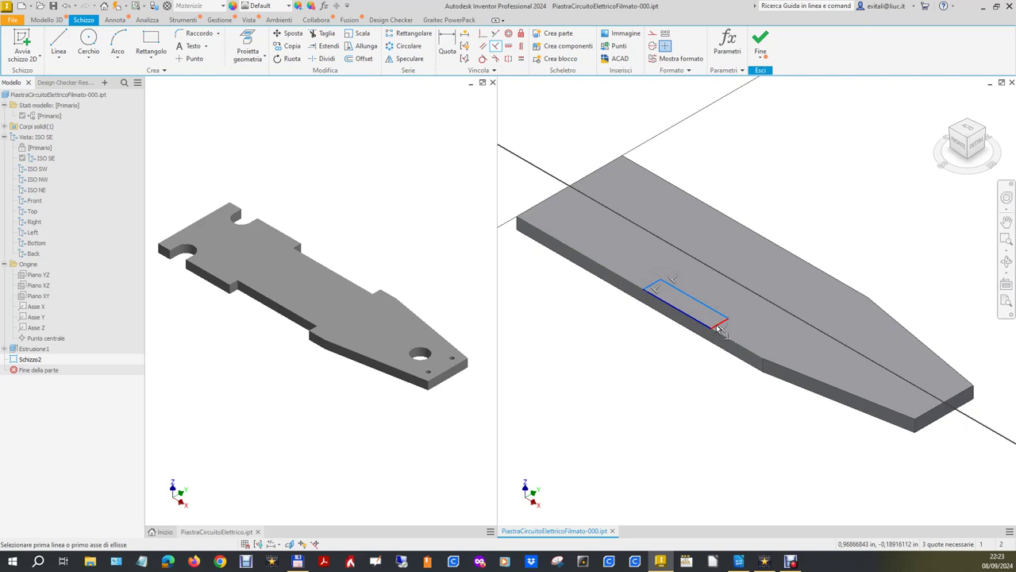
{"action": "key", "text": "Escape"}
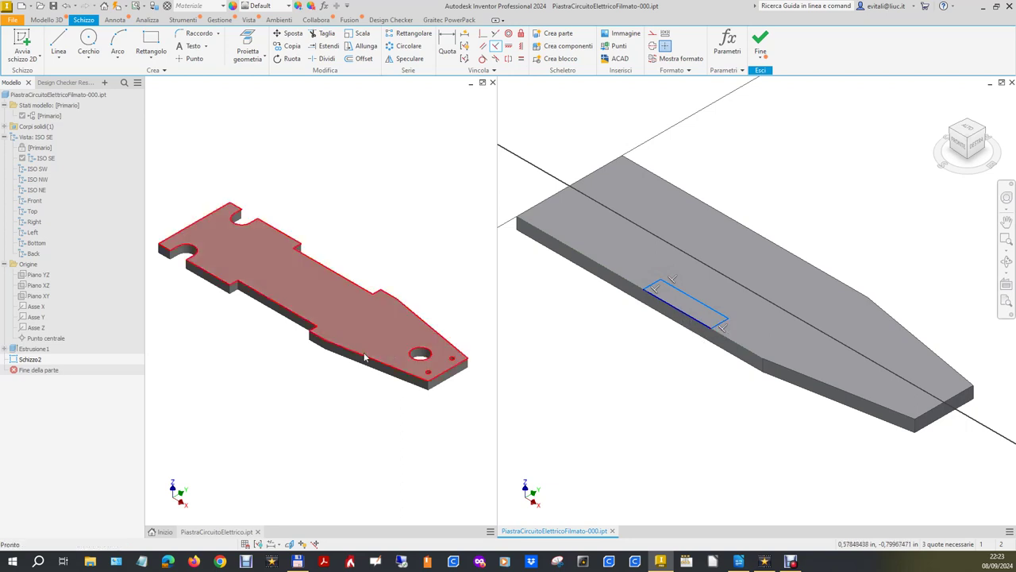
Measure the original plate's slot length as 0.625 in.
{"action": "left_click", "coordinate": [354, 262]}
{"action": "key", "text": "m"}
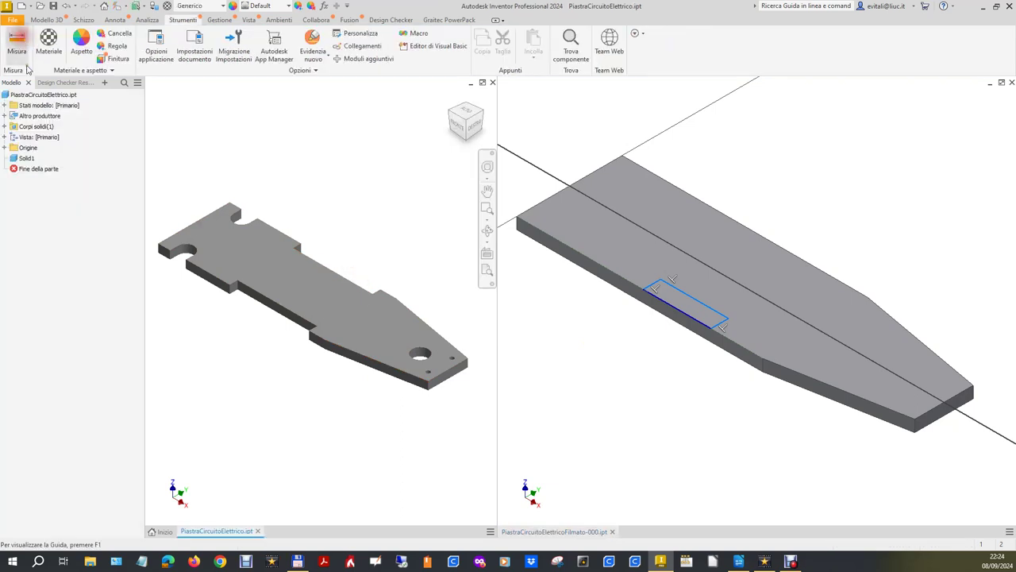
{"action": "left_click", "coordinate": [235, 287]}
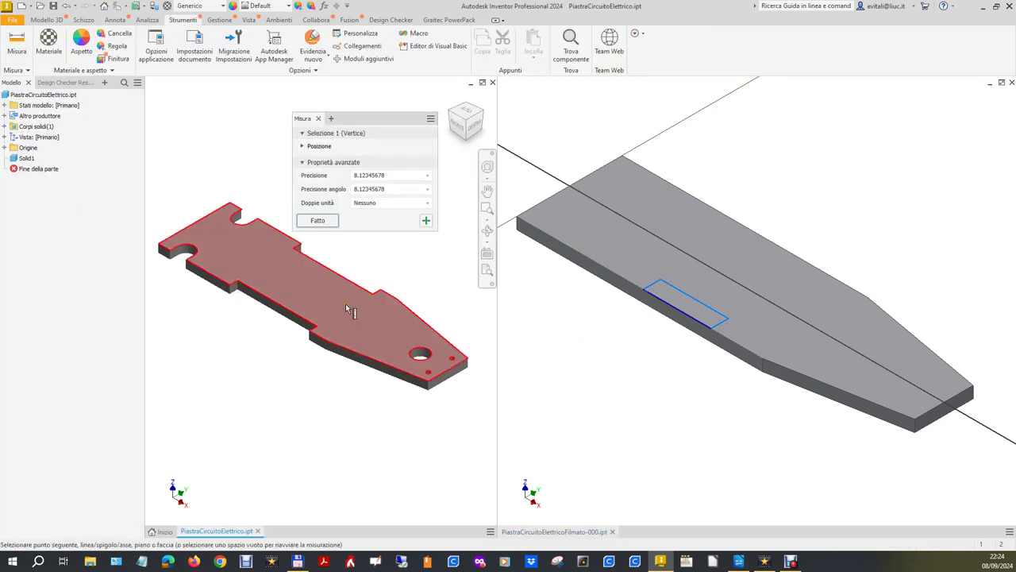
{"action": "left_click", "coordinate": [321, 328]}
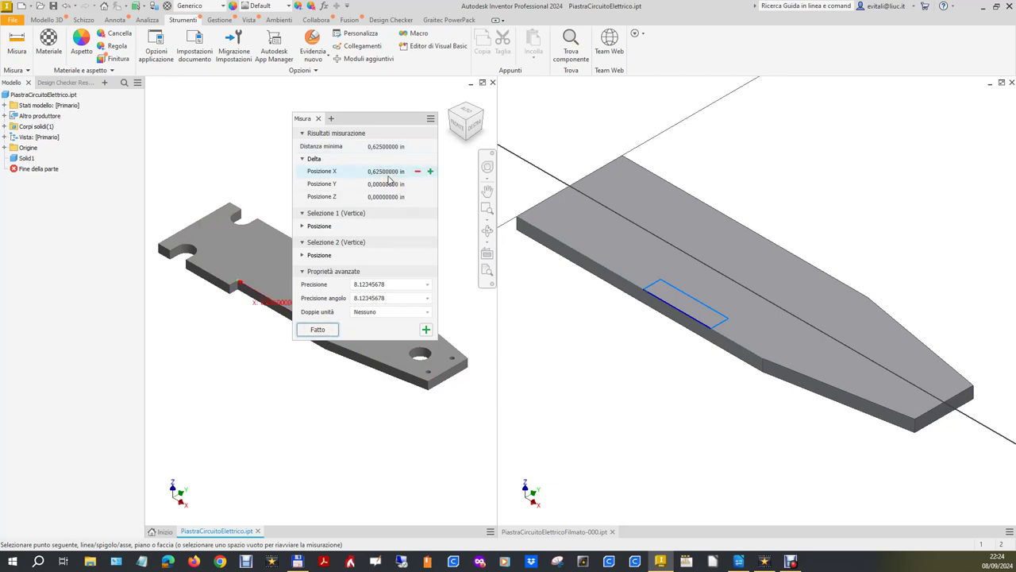
Dimension the new slot's long edge at 0.625 in.
{"action": "left_click", "coordinate": [577, 350]}
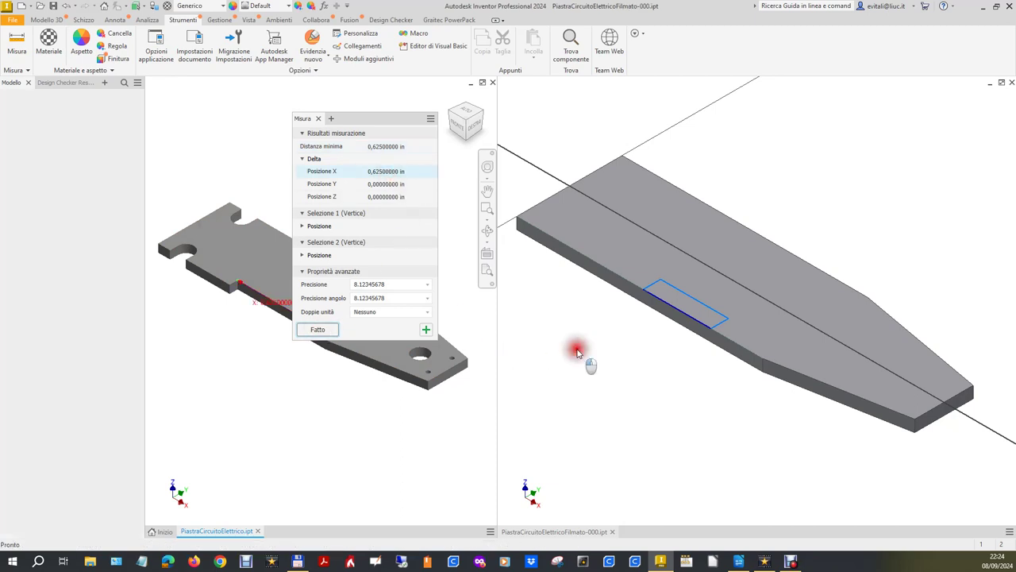
{"action": "left_click", "coordinate": [447, 45]}
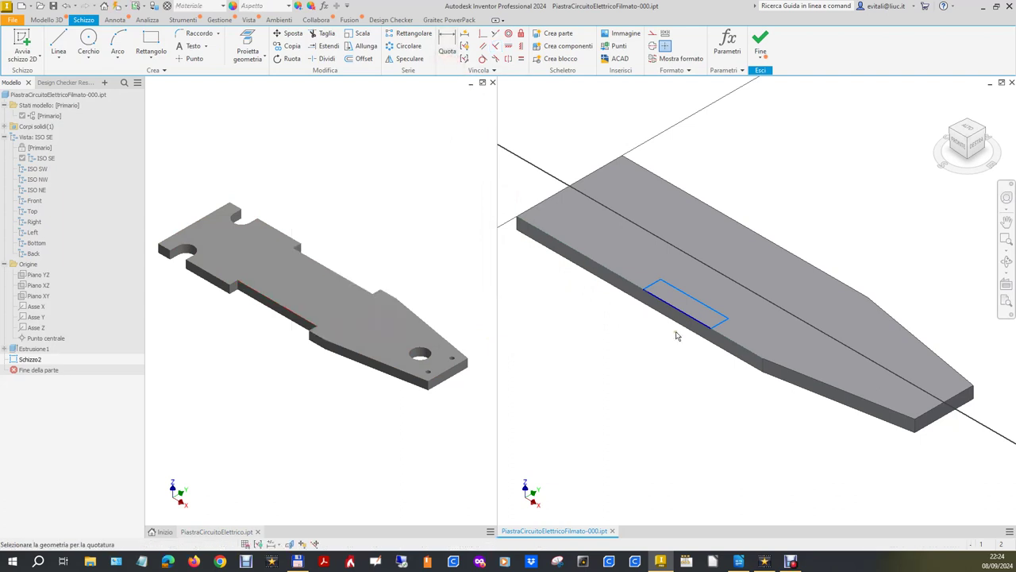
{"action": "left_click", "coordinate": [702, 327]}
{"action": "left_click", "coordinate": [650, 340]}
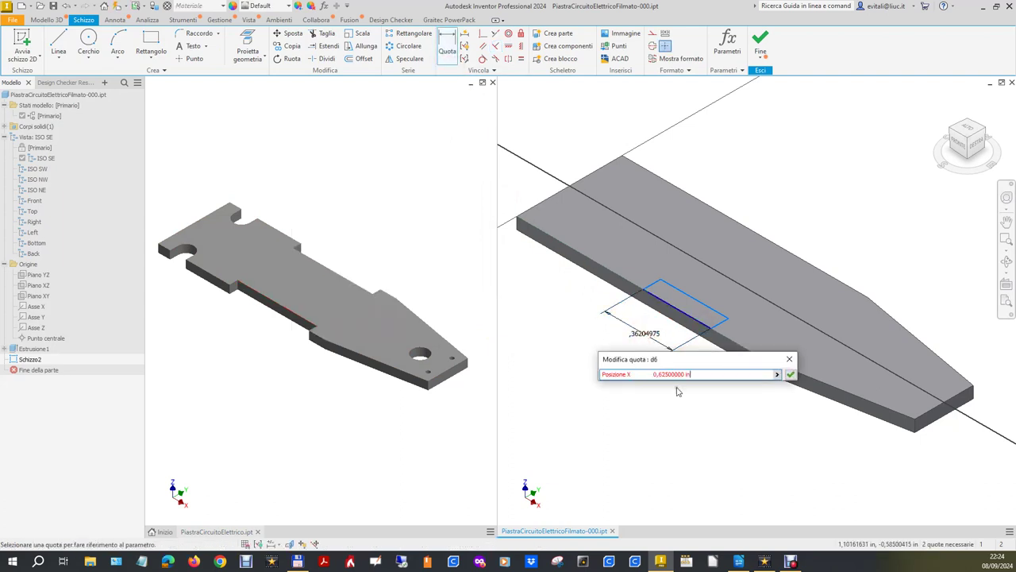
{"action": "left_click", "coordinate": [573, 370]}
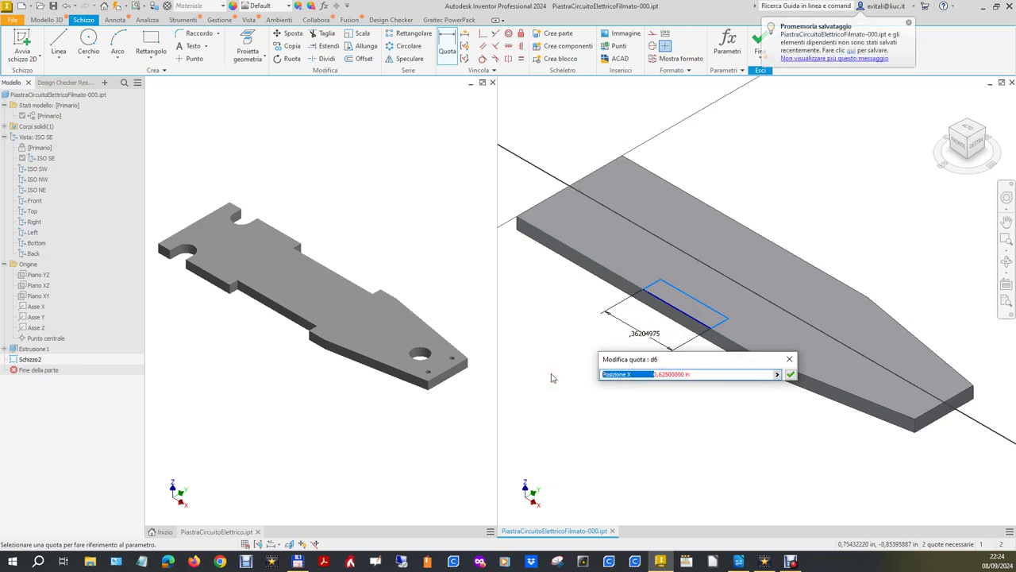
{"action": "key", "text": "ctrl+z"}
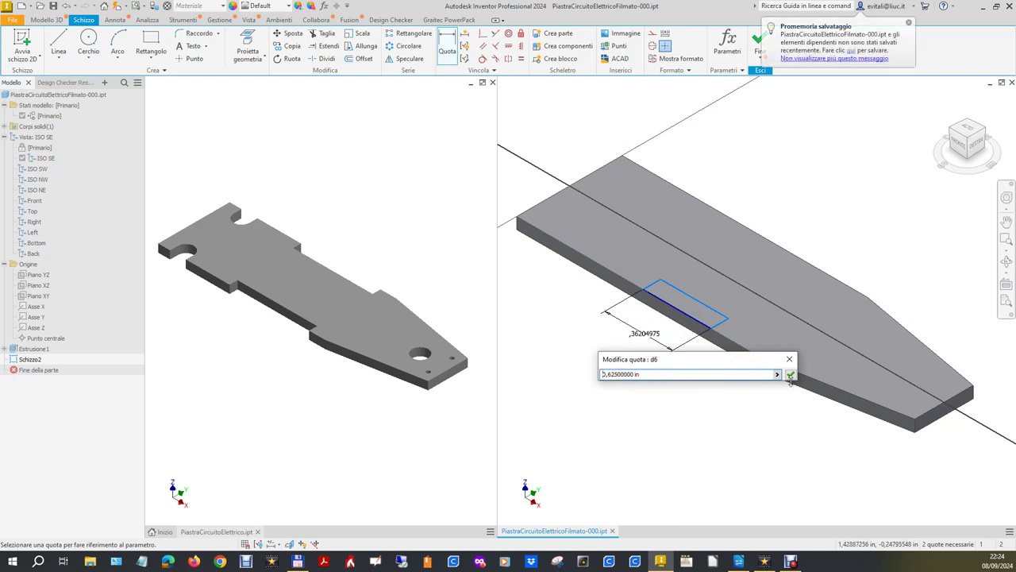
{"action": "left_click", "coordinate": [790, 375]}
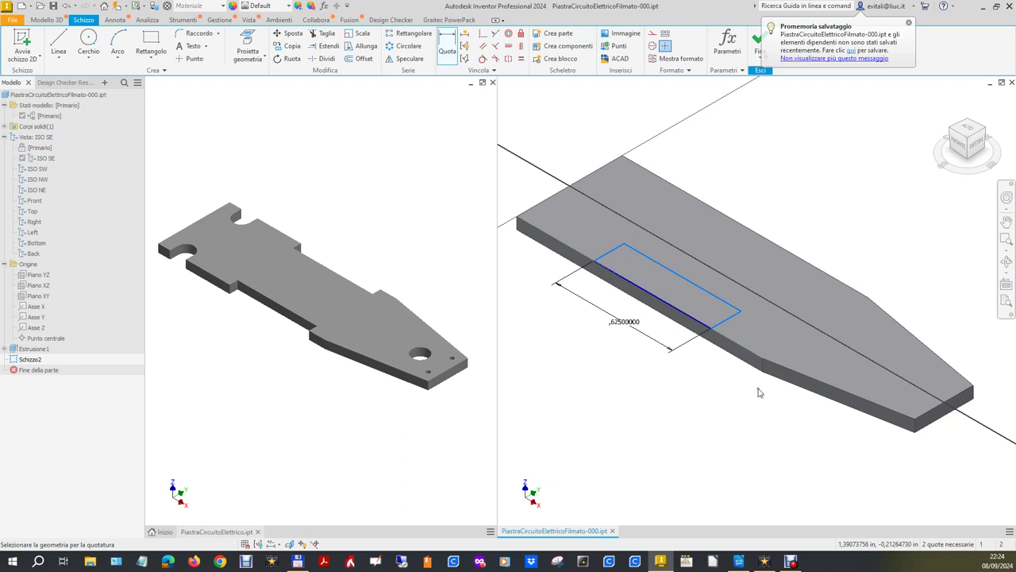
{"action": "left_click", "coordinate": [320, 244]}
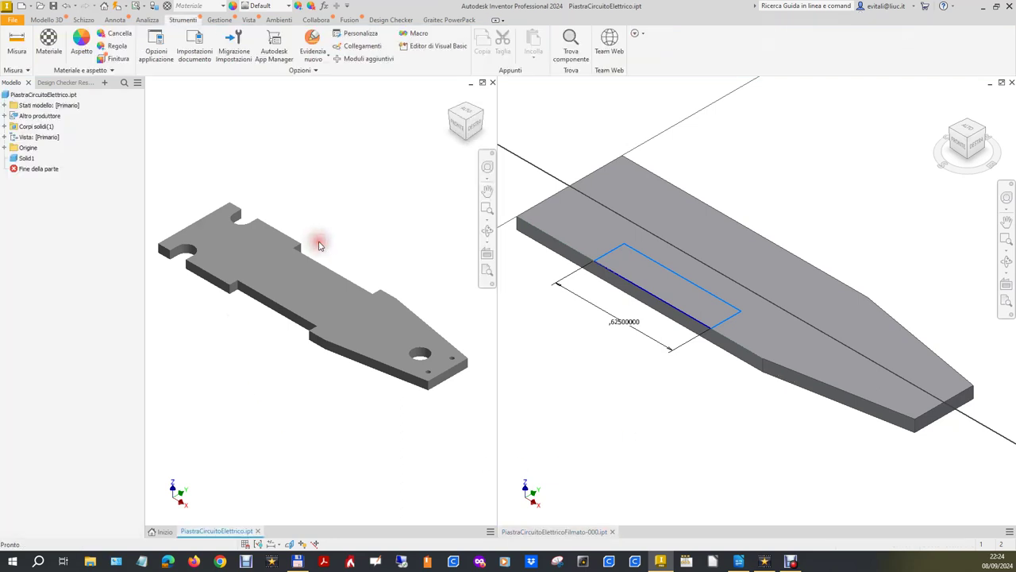
Measure the original slot's offset from the plate end as 0.5625 in.
{"action": "left_click", "coordinate": [17, 44]}
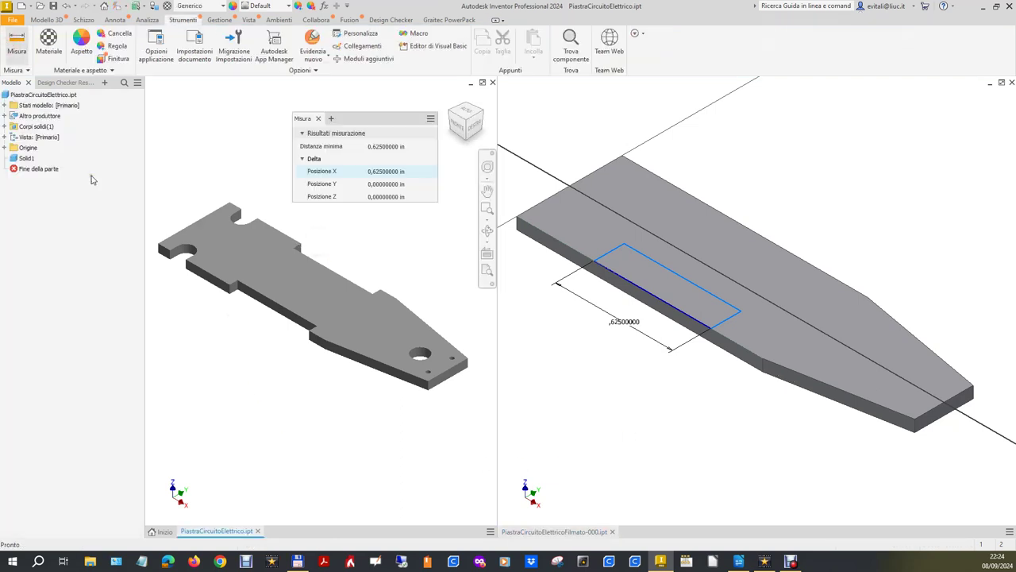
{"action": "left_click", "coordinate": [229, 286]}
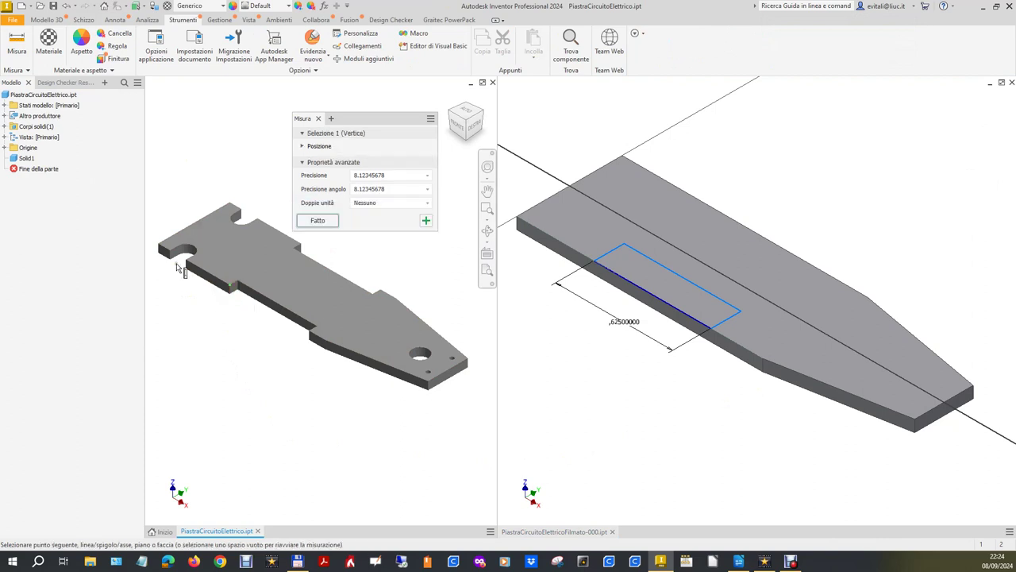
{"action": "left_click", "coordinate": [160, 247]}
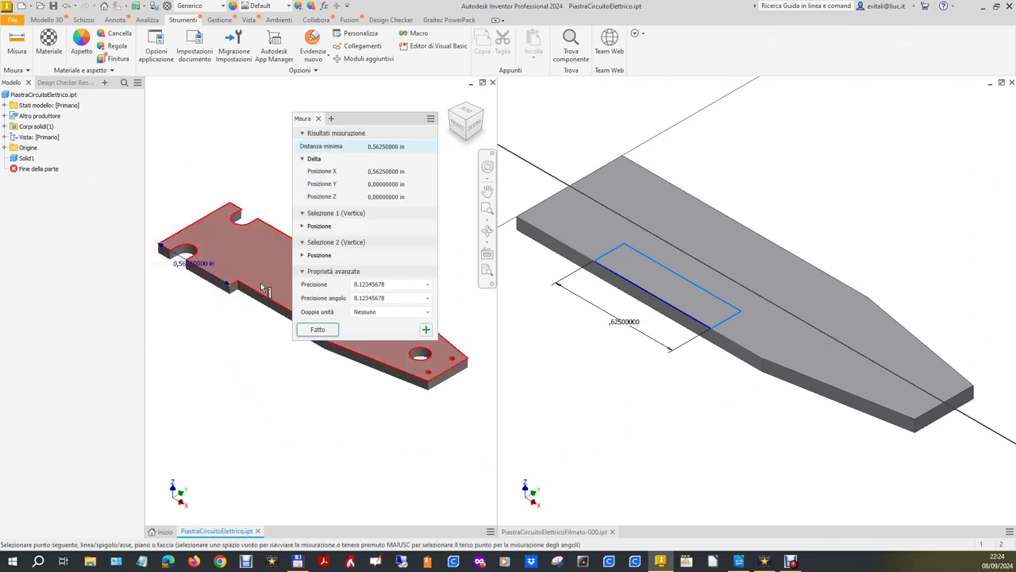
{"action": "left_click", "coordinate": [375, 171]}
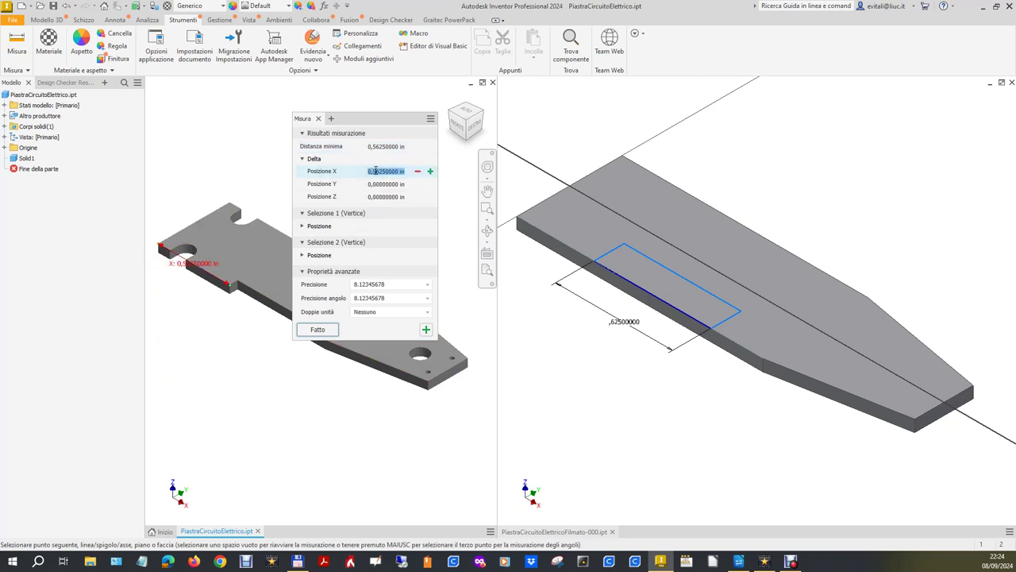
Dimension the slot's short edge 0,5625 in from the plate's end edge.
{"action": "left_click", "coordinate": [553, 163]}
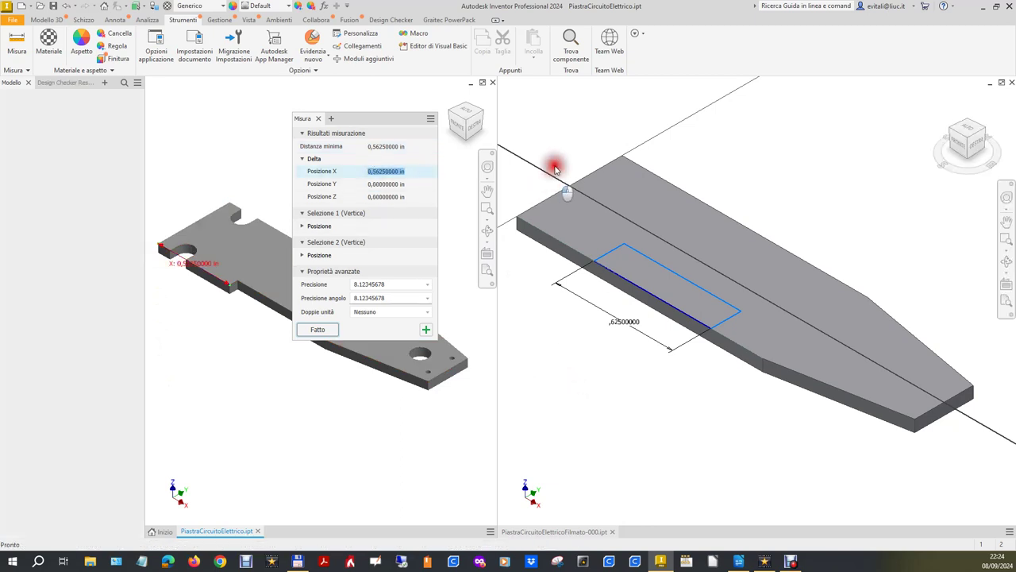
{"action": "left_click", "coordinate": [451, 51]}
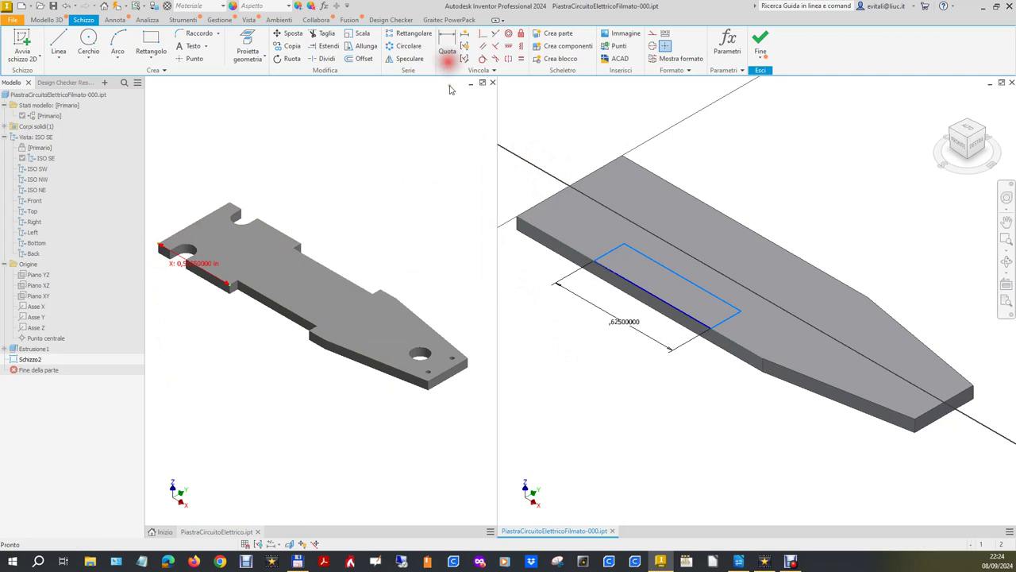
{"action": "left_click", "coordinate": [618, 252]}
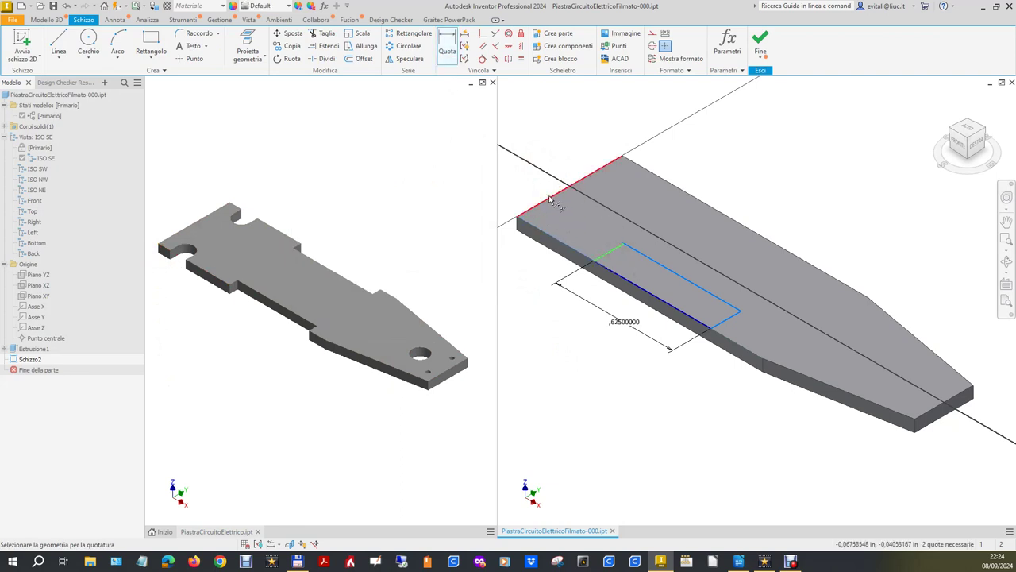
{"action": "left_click", "coordinate": [546, 198]}
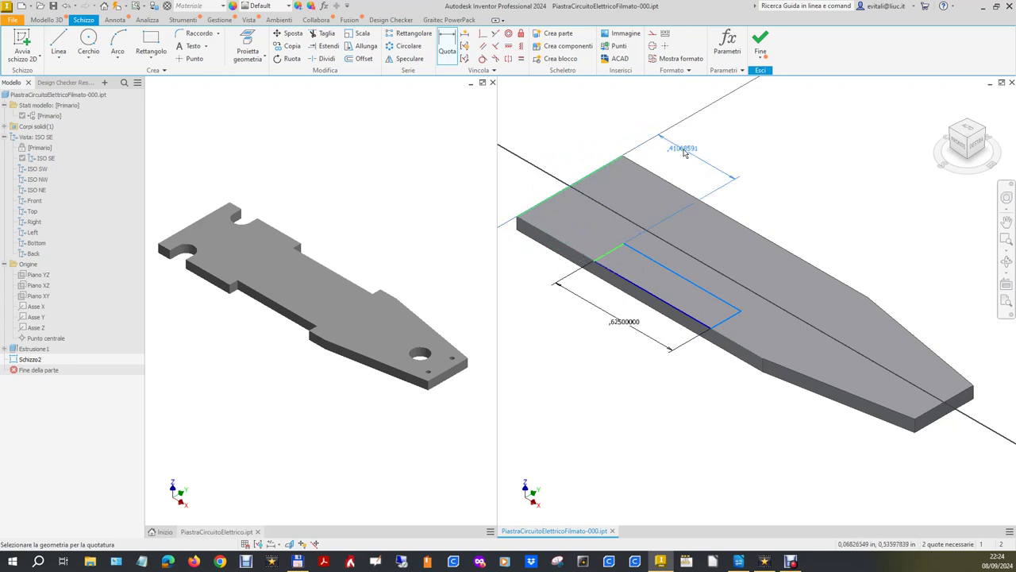
{"action": "left_click", "coordinate": [643, 118]}
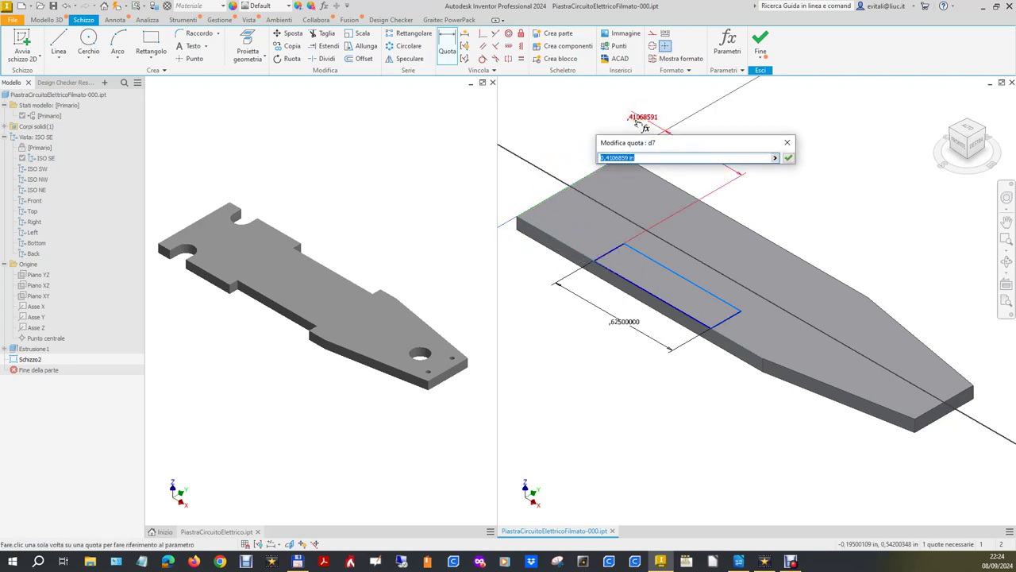
{"action": "type", "text": "0,5625"}
{"action": "left_click", "coordinate": [788, 157]}
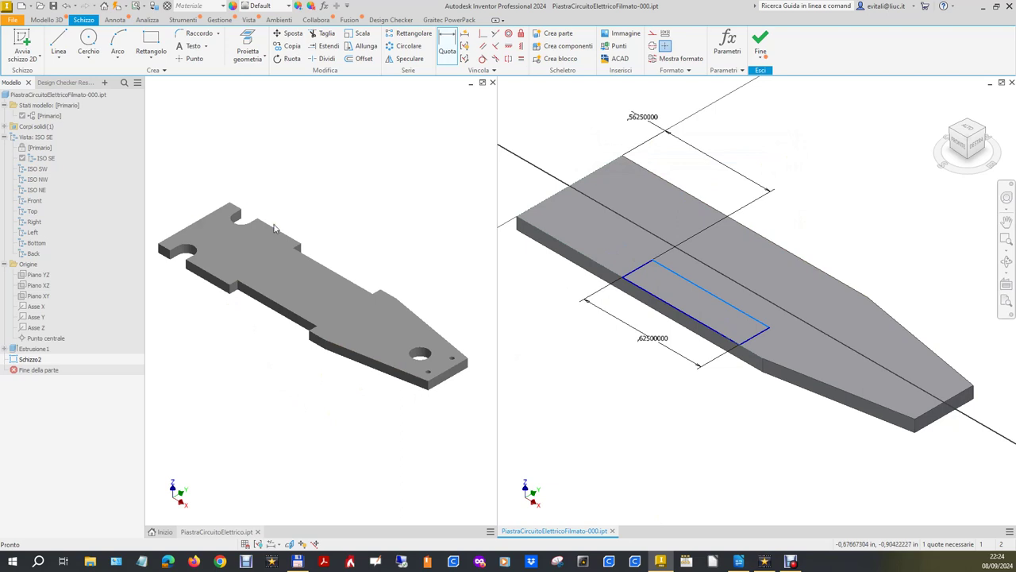
{"action": "left_click", "coordinate": [292, 177]}
{"action": "left_click", "coordinate": [16, 44]}
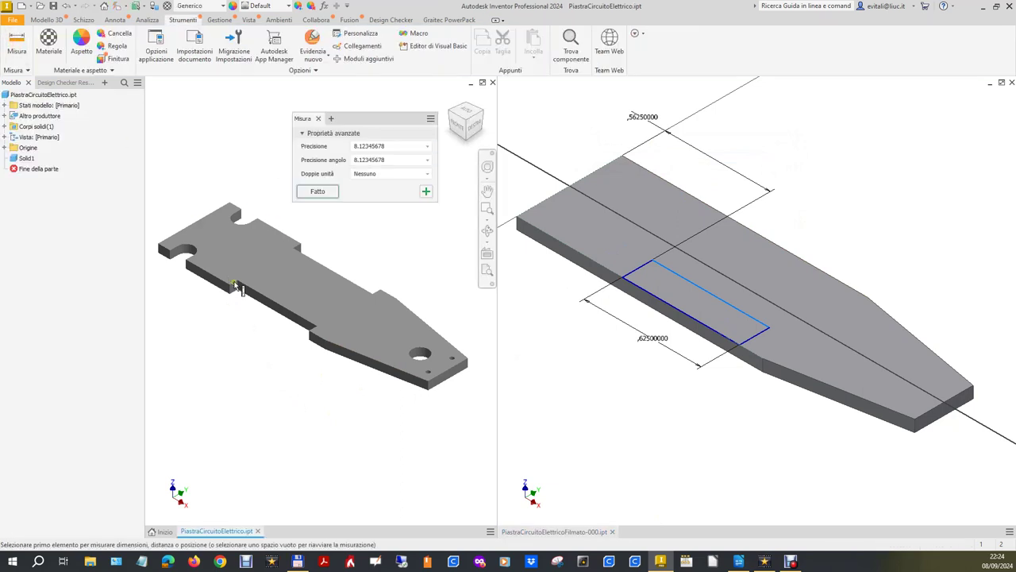
Measure the original slot's width as 0.06244094 in.
{"action": "left_click", "coordinate": [230, 284]}
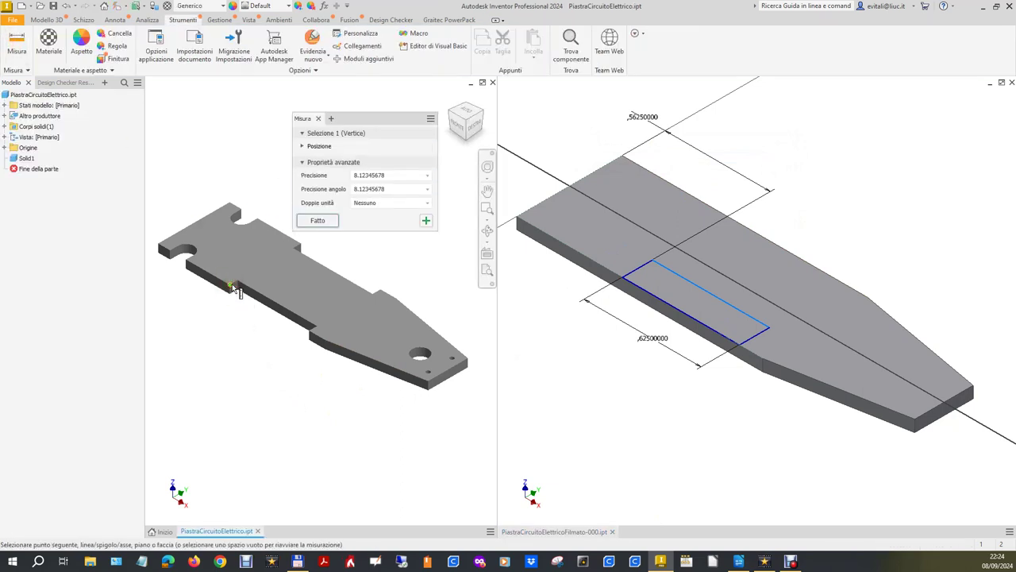
{"action": "left_click", "coordinate": [237, 280]}
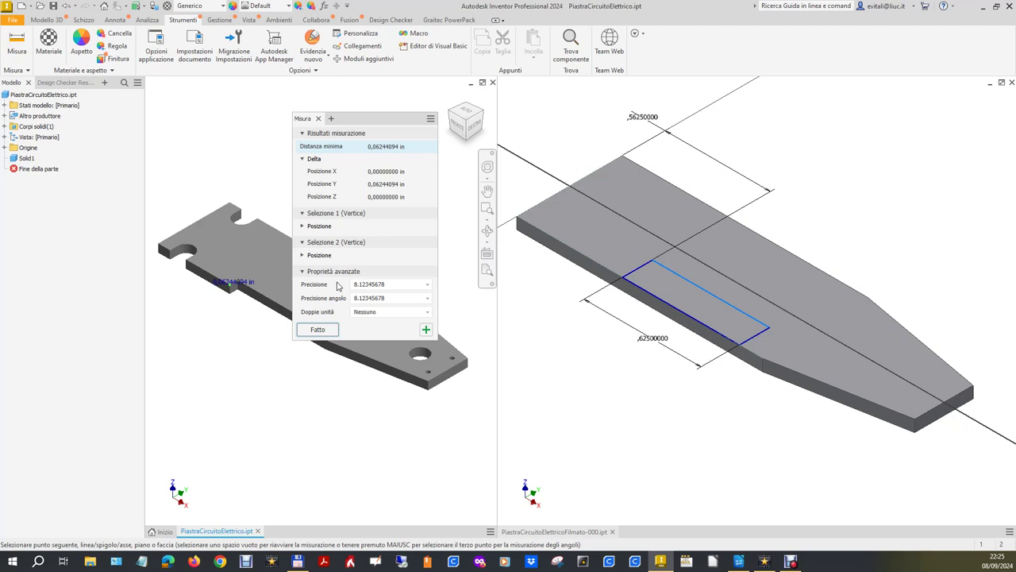
{"action": "left_click", "coordinate": [397, 183]}
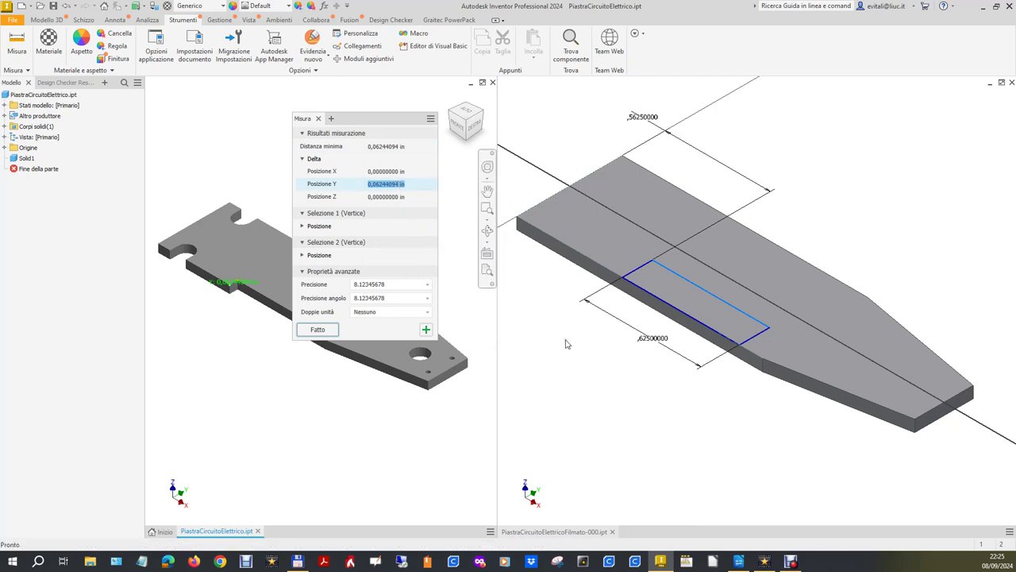
Dimension the rectangle's width at 0,06244094 in and finish the sketch in home view.
{"action": "left_click", "coordinate": [565, 294]}
{"action": "left_click", "coordinate": [447, 46]}
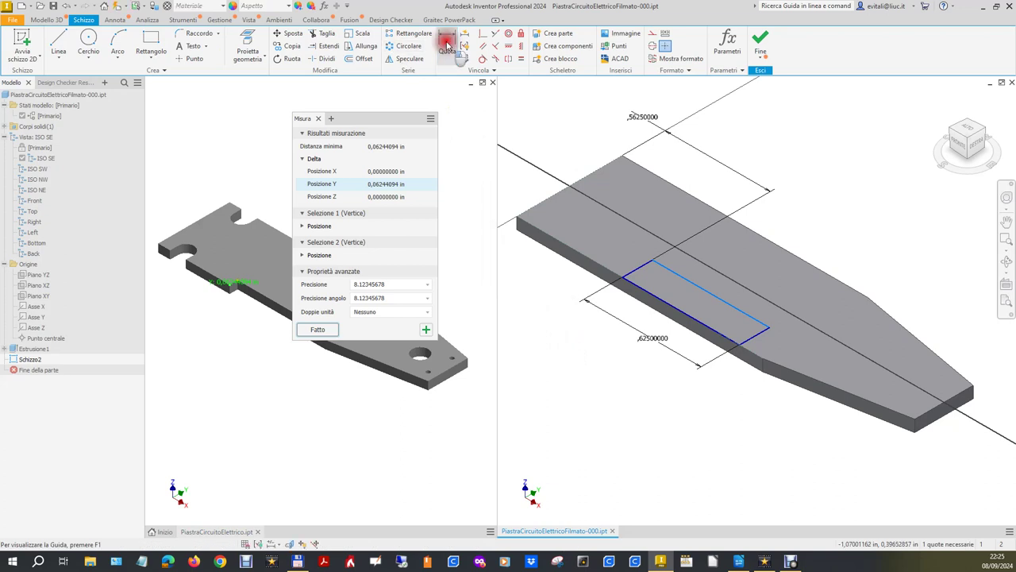
{"action": "left_click", "coordinate": [646, 265]}
{"action": "left_click", "coordinate": [559, 147]}
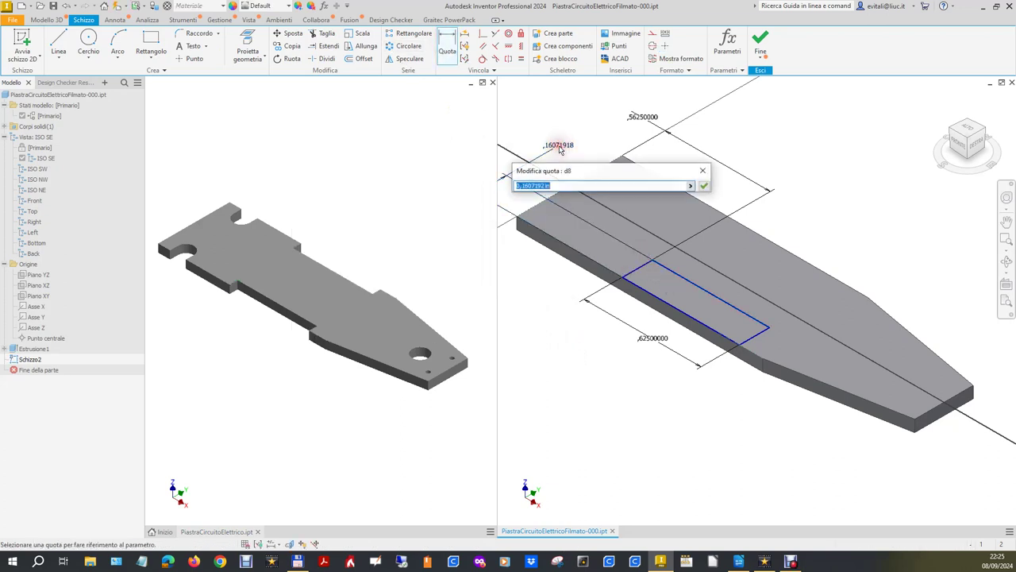
{"action": "type", "text": "0,06244094 in"}
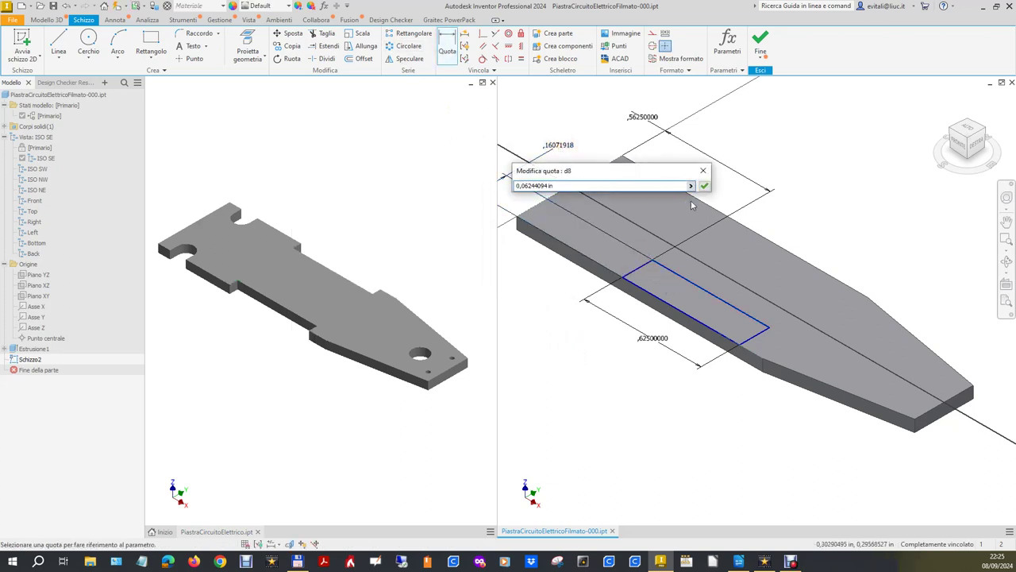
{"action": "left_click", "coordinate": [704, 186]}
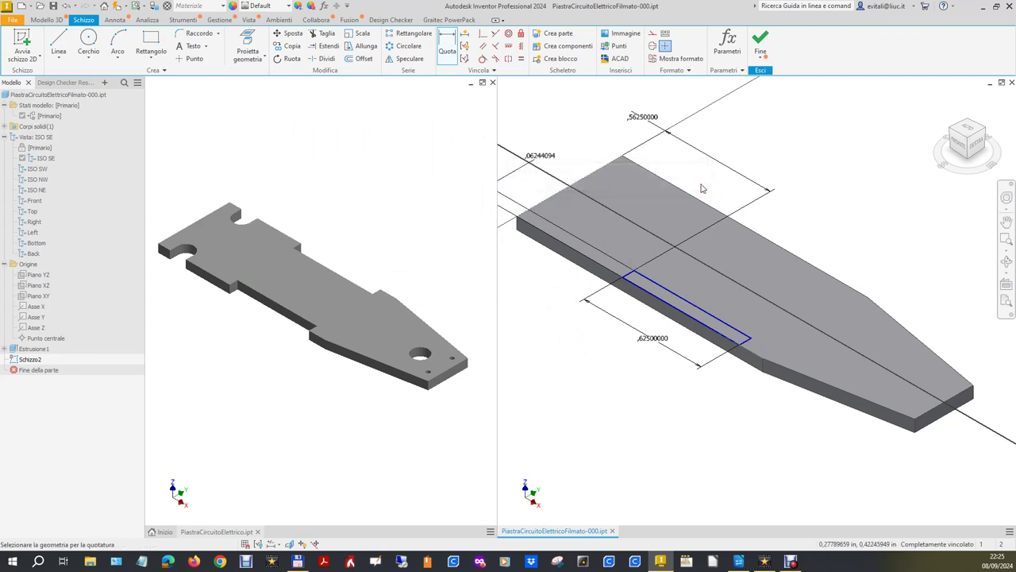
{"action": "left_click", "coordinate": [941, 96]}
{"action": "left_click", "coordinate": [760, 44]}
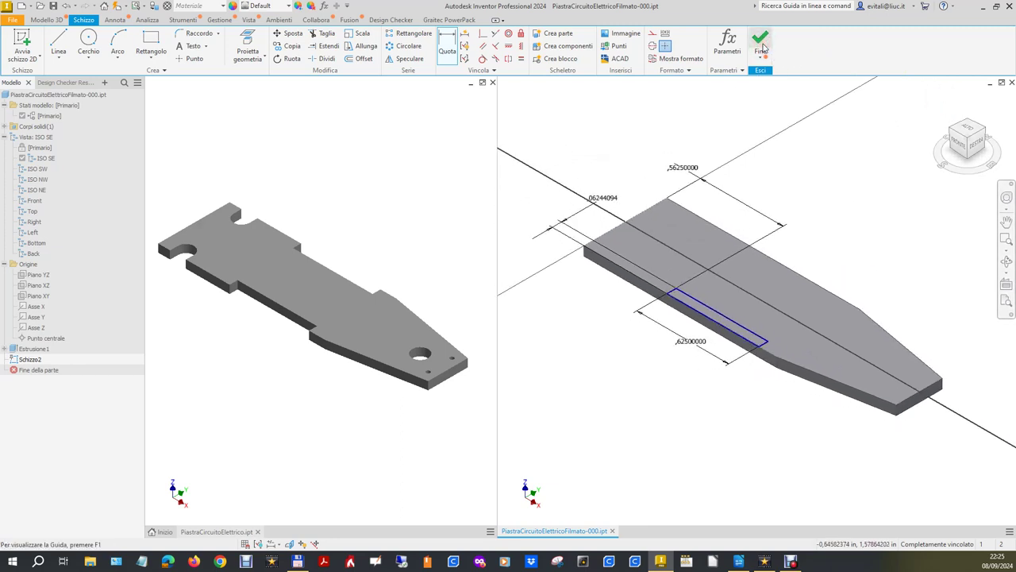
Cut-extrude the thin rectangle 0.0625 in down through the plate's thickness.
{"action": "left_click", "coordinate": [61, 43]}
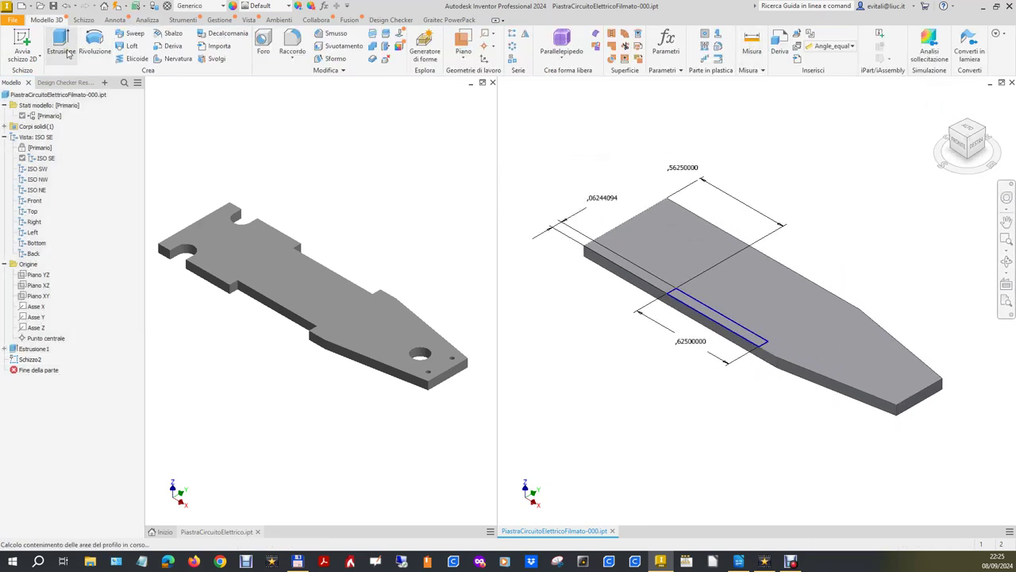
{"action": "left_click", "coordinate": [445, 331]}
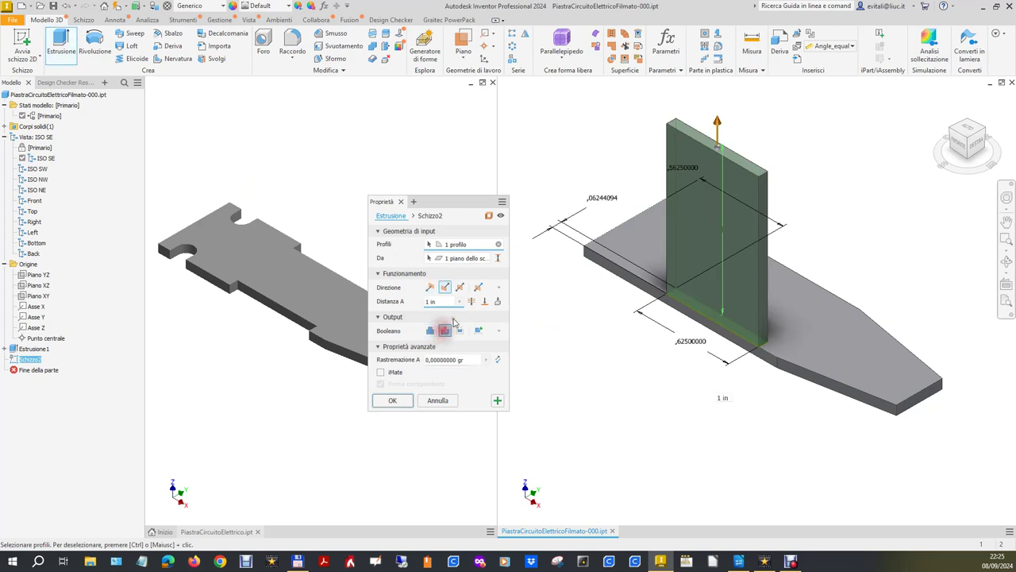
{"action": "left_click", "coordinate": [471, 301]}
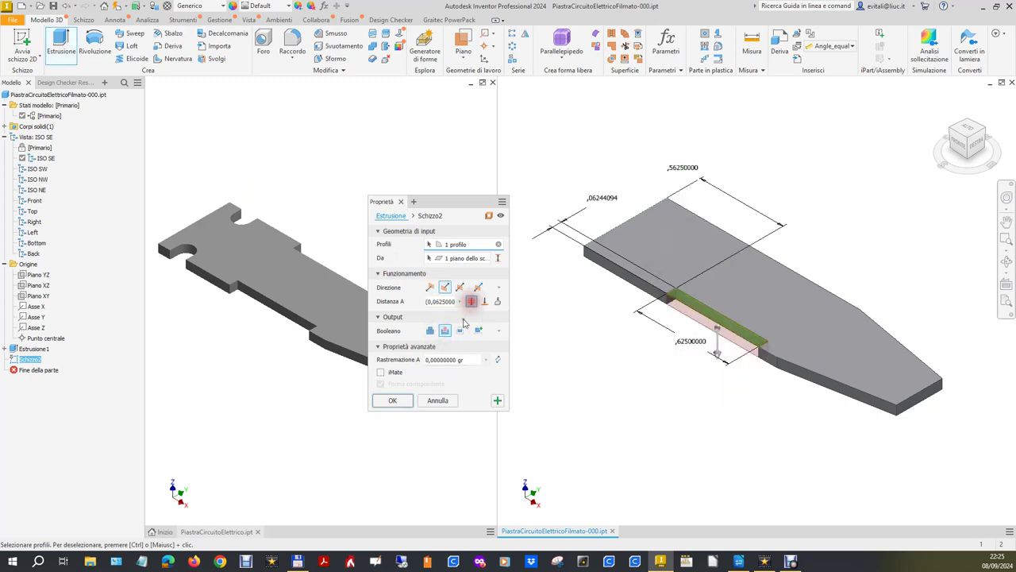
{"action": "left_click", "coordinate": [393, 400]}
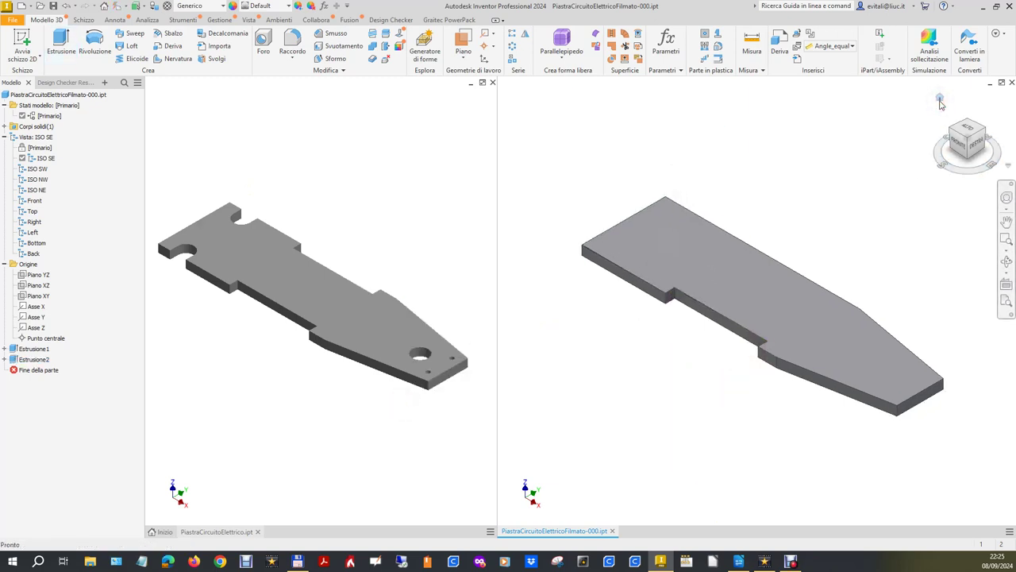
{"action": "left_click", "coordinate": [940, 101]}
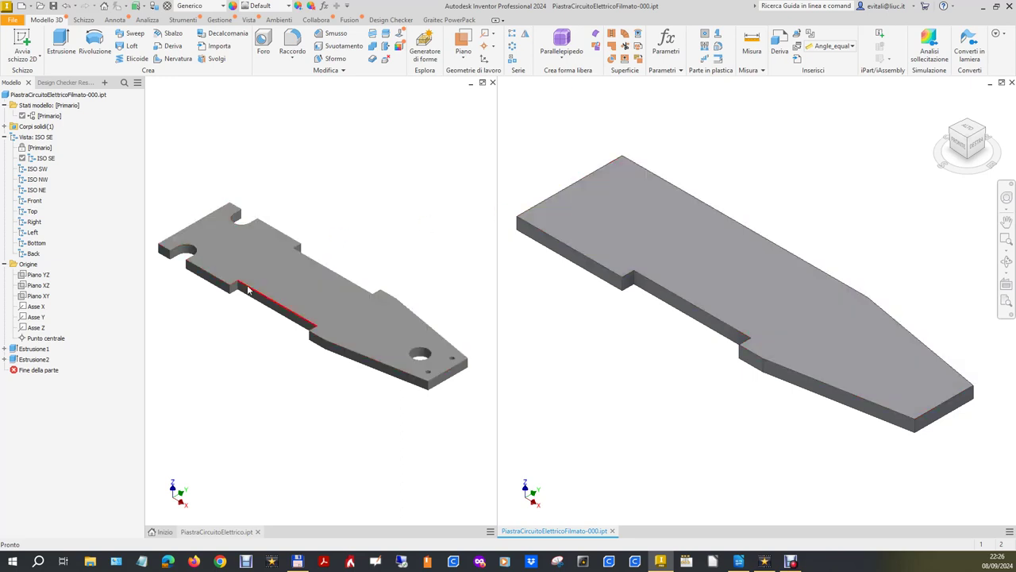
{"action": "left_click", "coordinate": [57, 94]}
Start a sketch on the plate's top face and draw a small circle near its wide end.
{"action": "left_click", "coordinate": [24, 40]}
{"action": "left_click", "coordinate": [601, 214]}
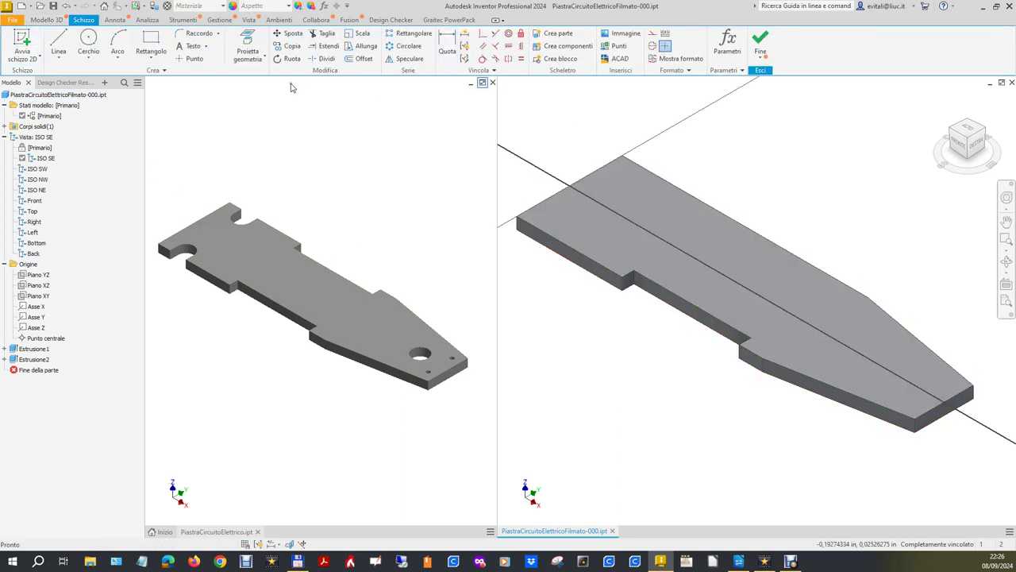
{"action": "left_click", "coordinate": [88, 40]}
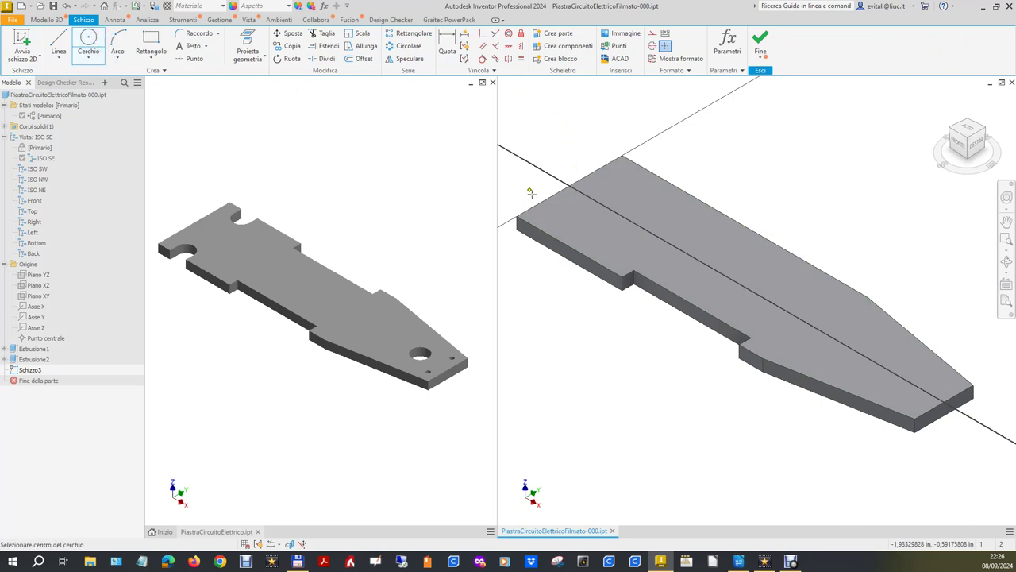
{"action": "left_click", "coordinate": [560, 214]}
{"action": "left_click", "coordinate": [565, 214]}
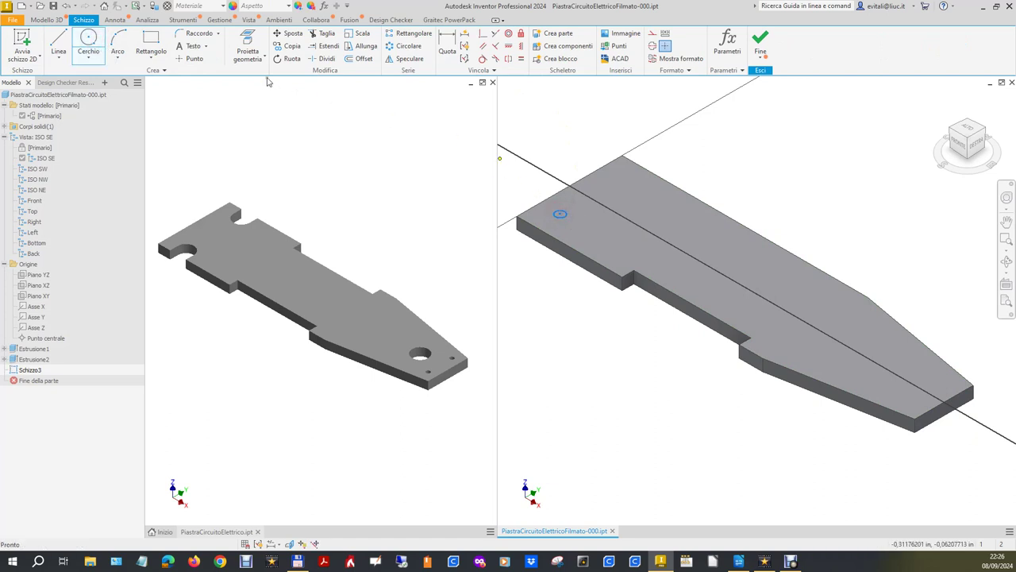
Draw two lines from beside the circle out to the plate edge.
{"action": "left_click", "coordinate": [58, 40]}
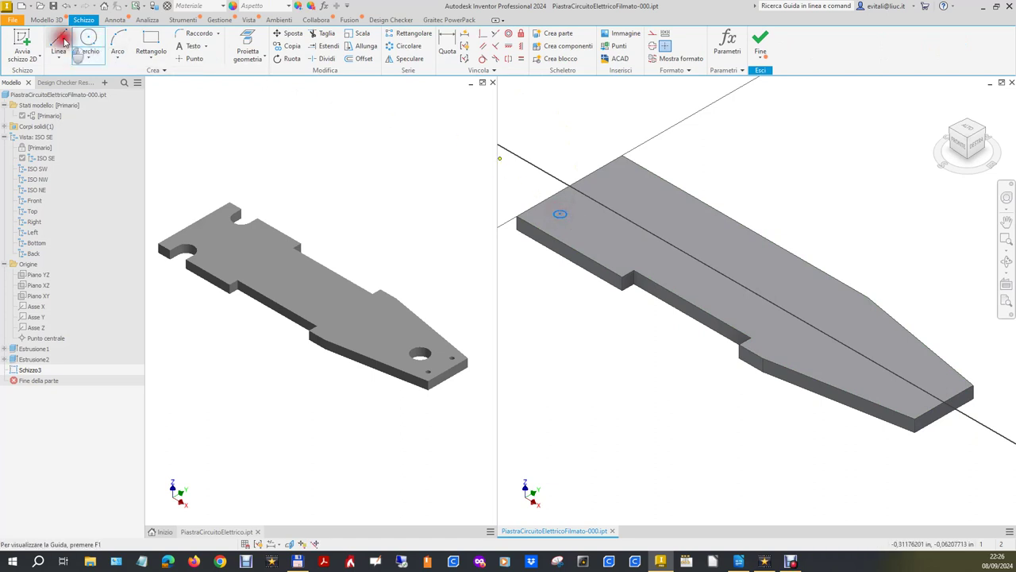
{"action": "left_click", "coordinate": [546, 215]}
{"action": "left_click", "coordinate": [518, 241]}
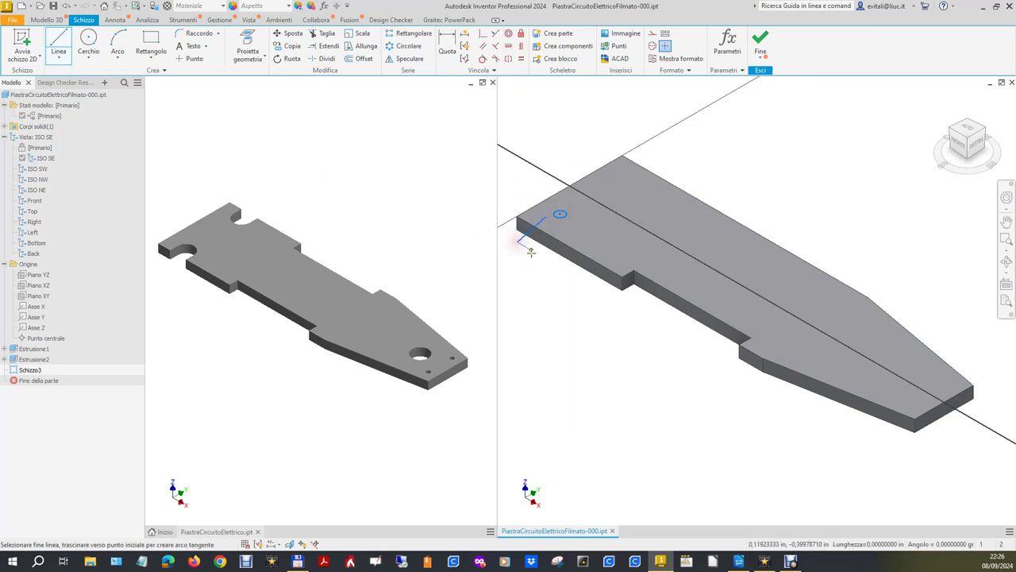
{"action": "left_click", "coordinate": [544, 263]}
{"action": "right_click", "coordinate": [585, 245]}
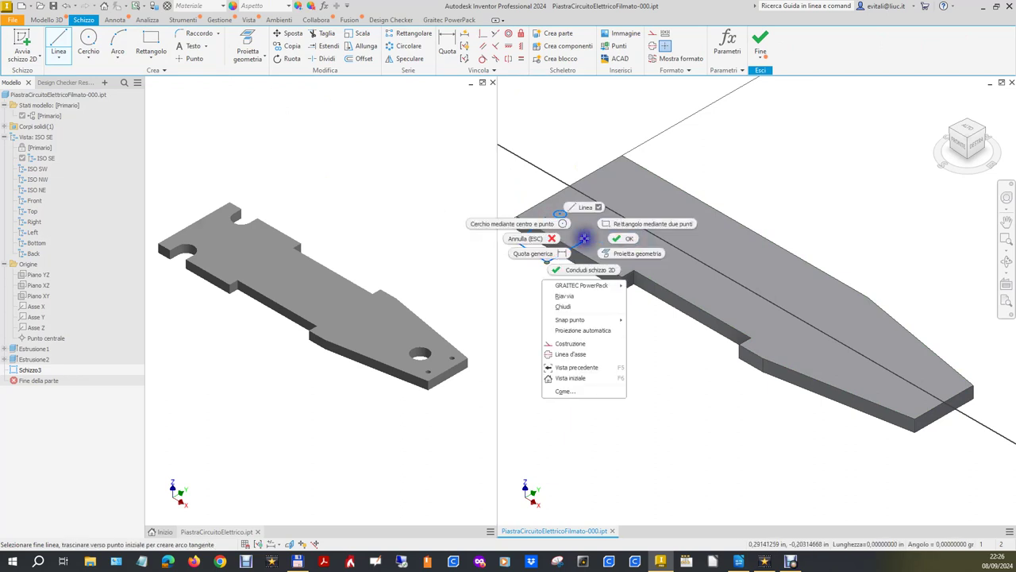
{"action": "left_click", "coordinate": [628, 239]}
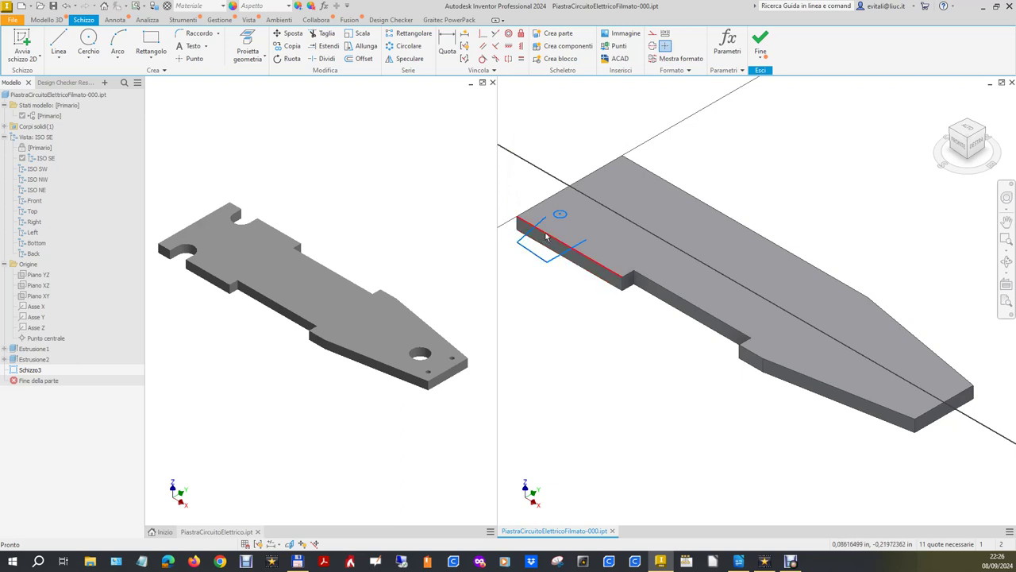
Align a slot line with the plate edge and constrain the adjoining edges.
{"action": "left_click", "coordinate": [496, 34]}
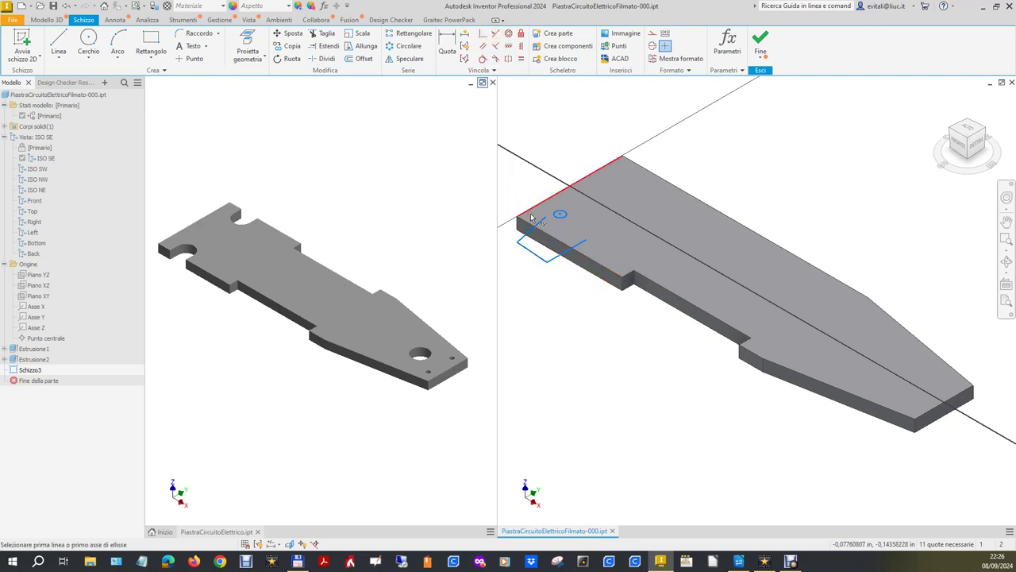
{"action": "left_click", "coordinate": [534, 251]}
{"action": "left_click", "coordinate": [545, 238]}
{"action": "left_click", "coordinate": [496, 46]}
{"action": "left_click", "coordinate": [544, 229]}
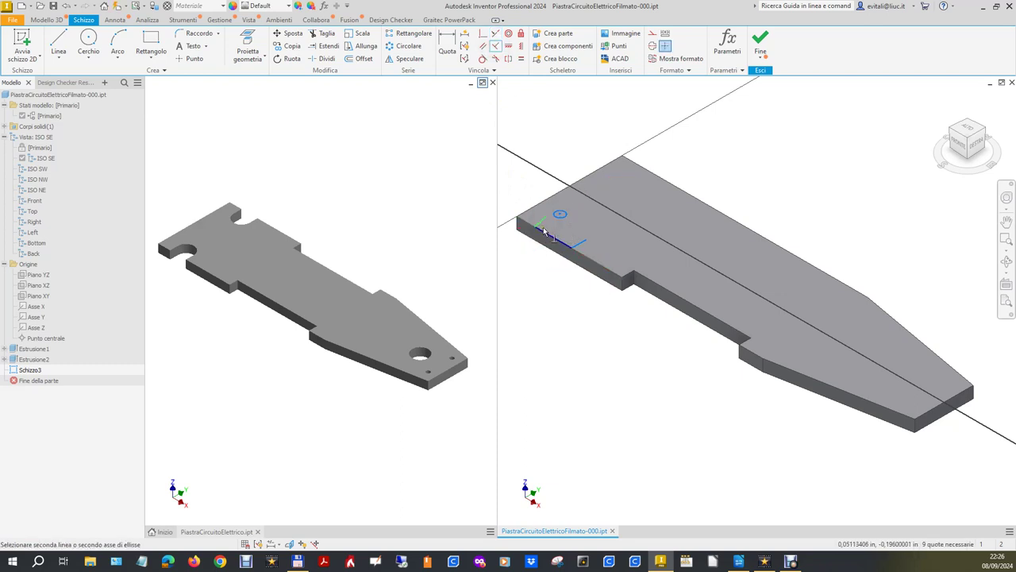
{"action": "left_click", "coordinate": [545, 234]}
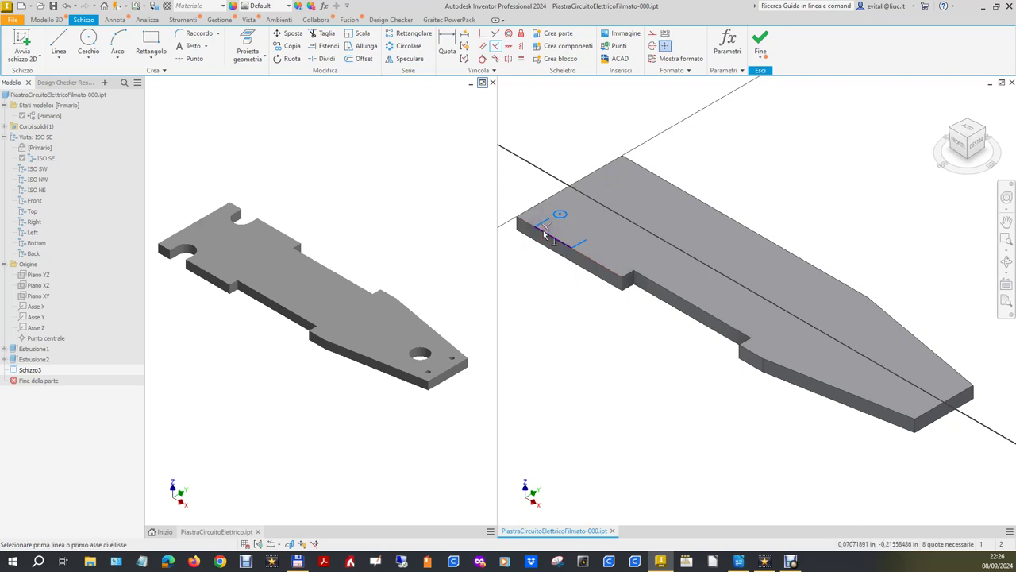
{"action": "left_click", "coordinate": [579, 248]}
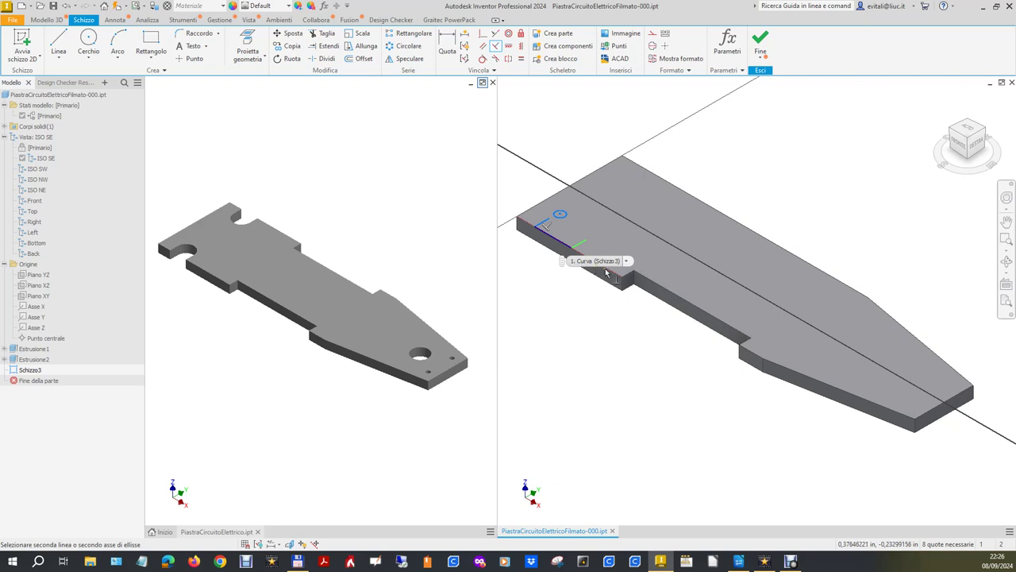
{"action": "left_click", "coordinate": [614, 279]}
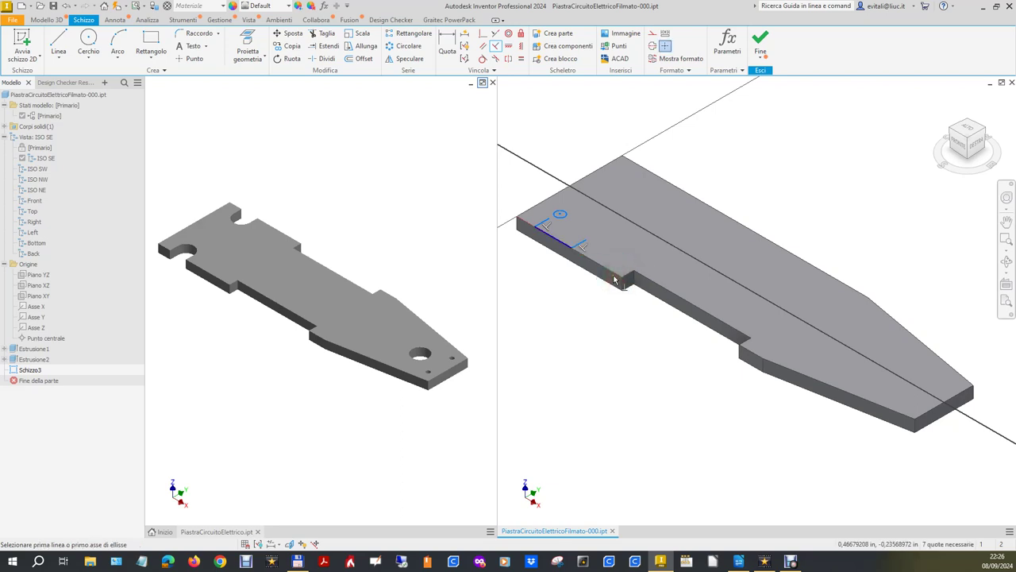
Constrain the circle's centre point and the sketch corner.
{"action": "left_click", "coordinate": [480, 61]}
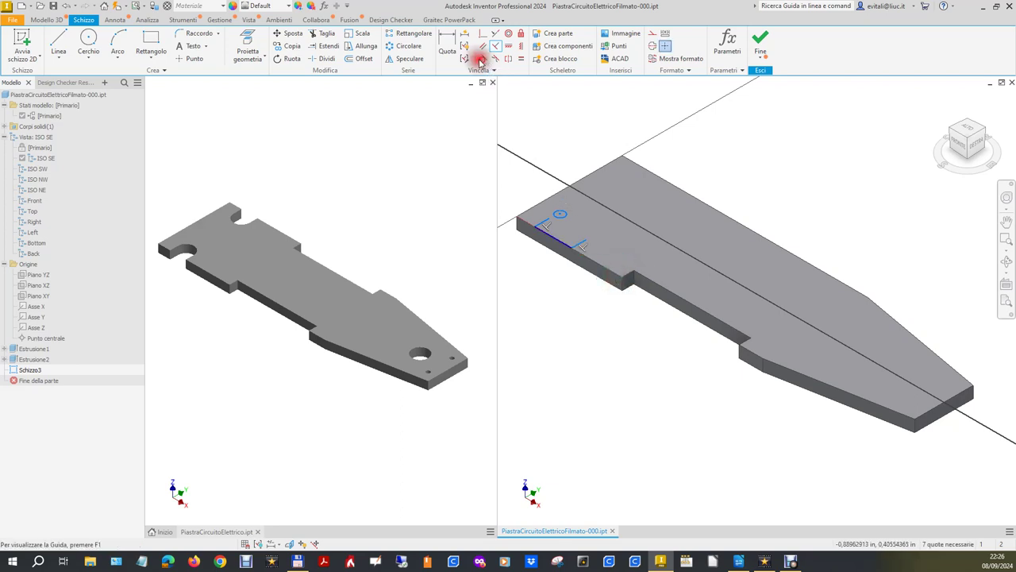
{"action": "left_click", "coordinate": [560, 216]}
{"action": "left_click", "coordinate": [572, 231]}
{"action": "left_click", "coordinate": [570, 223]}
{"action": "left_click", "coordinate": [584, 243]}
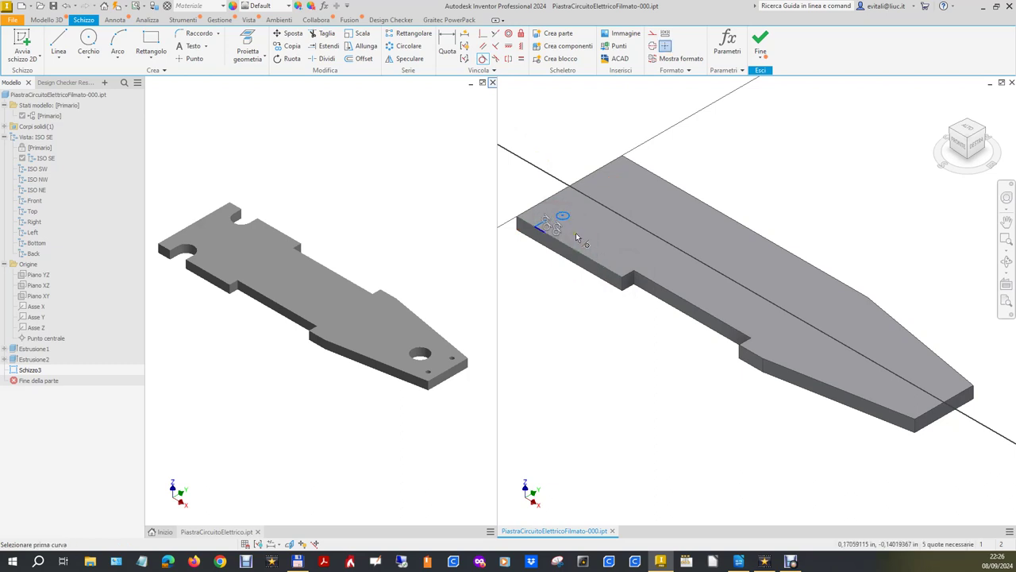
{"action": "scroll", "coordinate": [552, 218], "scroll_direction": "up", "scroll_amount": 2}
{"action": "right_click", "coordinate": [561, 121]}
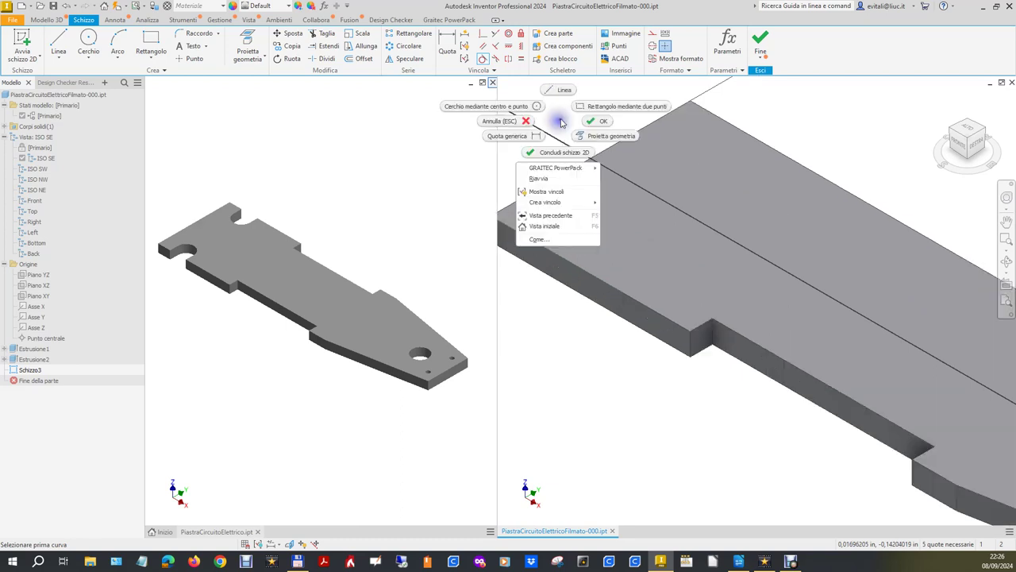
{"action": "left_click", "coordinate": [597, 121]}
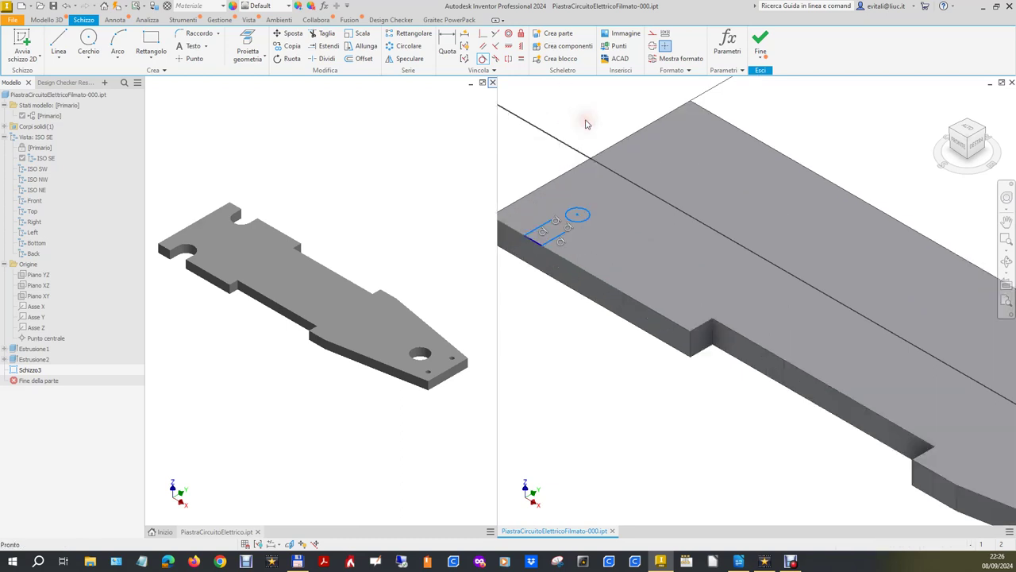
Extend the line to meet the circle and trim away the circle's excess arc.
{"action": "left_click", "coordinate": [325, 46]}
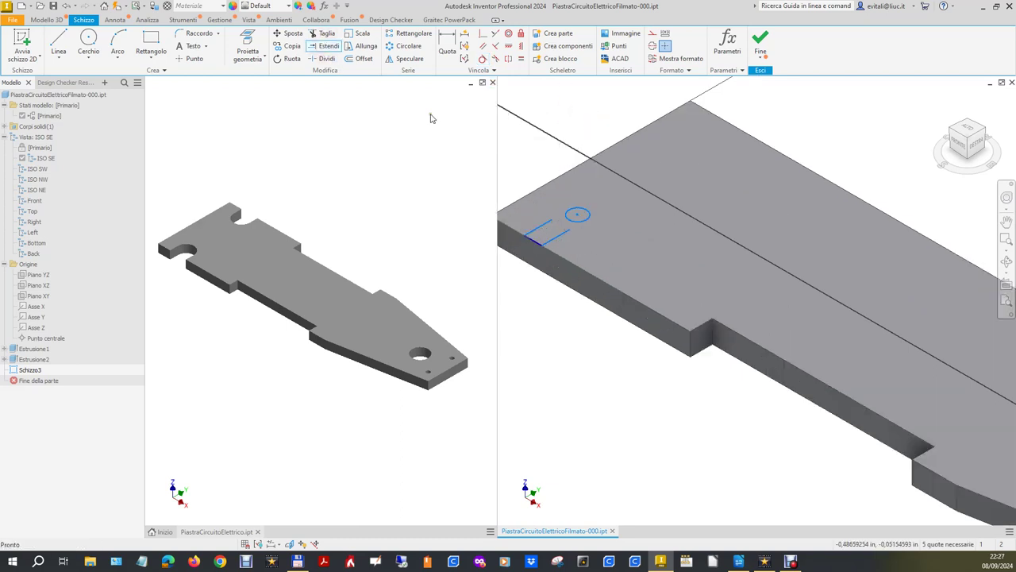
{"action": "left_click", "coordinate": [548, 226]}
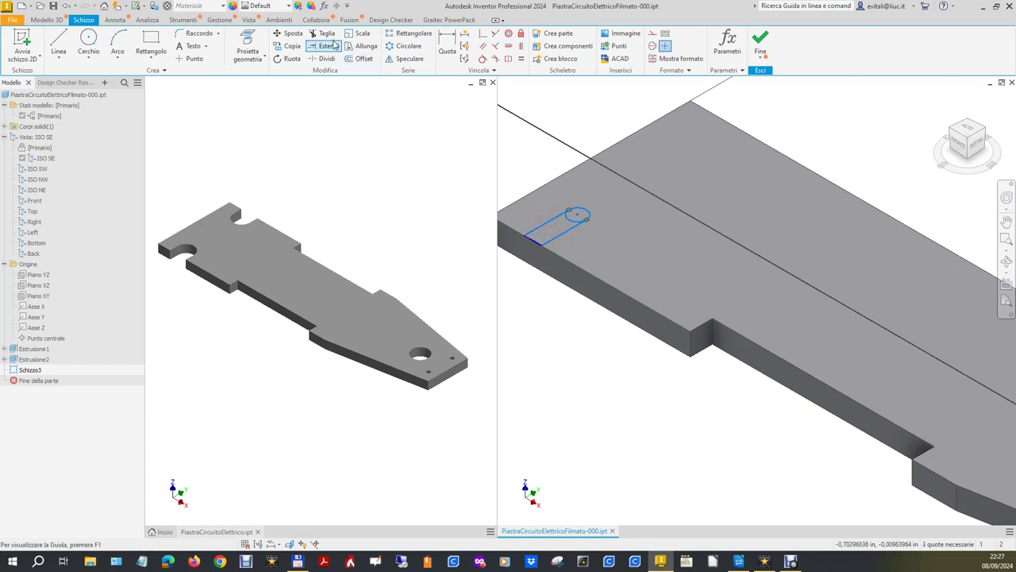
{"action": "left_click", "coordinate": [324, 33]}
{"action": "left_click", "coordinate": [573, 222]}
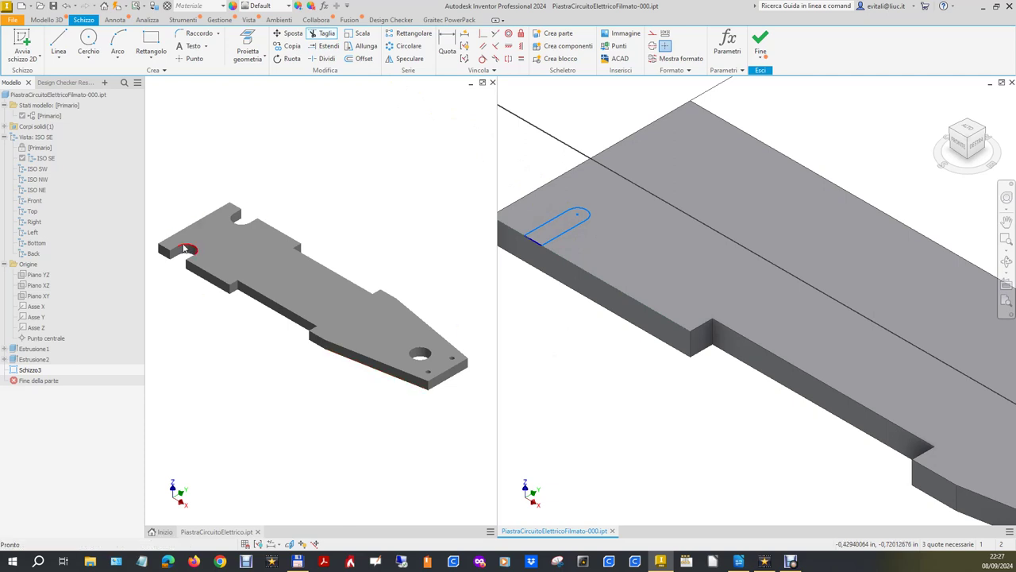
{"action": "key", "text": "alt"}
Measure the radius of the original plate's rounded slot end.
{"action": "left_click", "coordinate": [215, 125]}
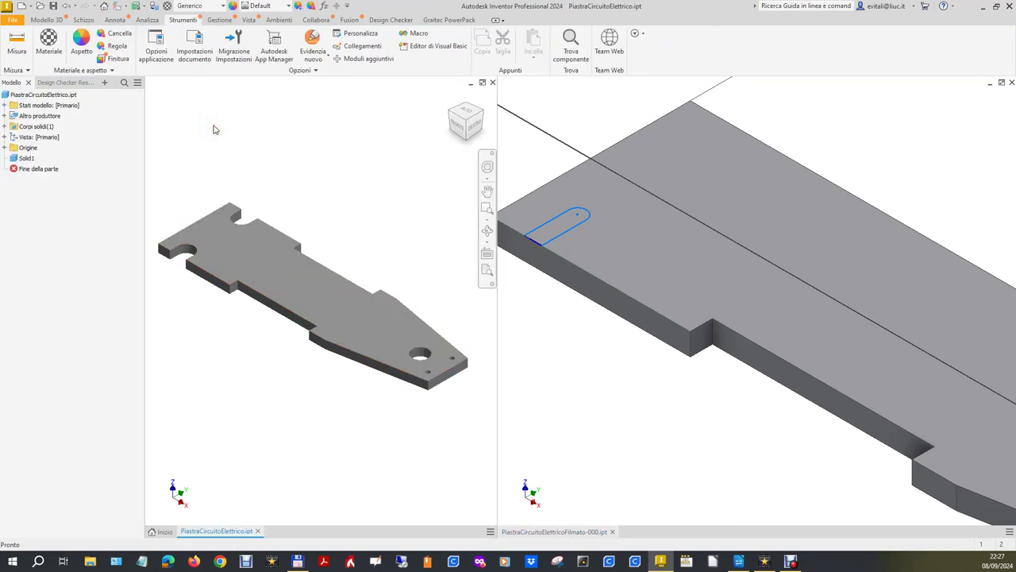
{"action": "left_click", "coordinate": [17, 47]}
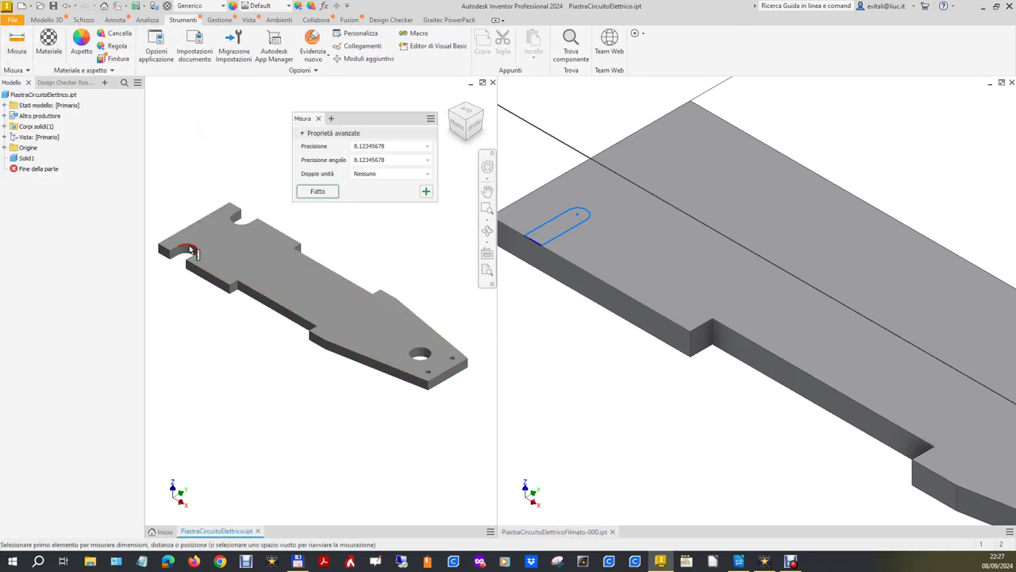
{"action": "left_click", "coordinate": [186, 248]}
{"action": "left_click", "coordinate": [384, 152]}
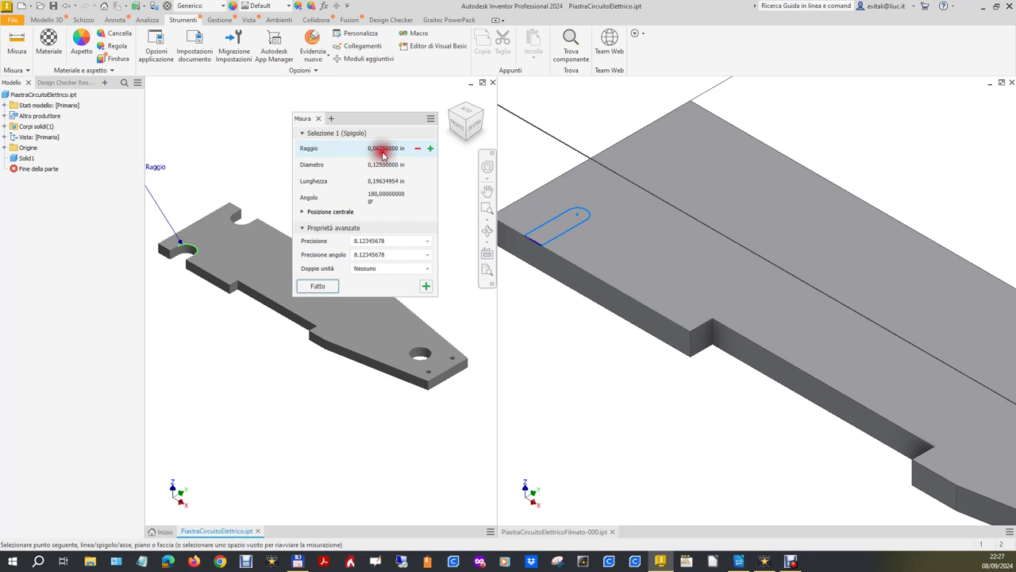
Dimension the new slot's rounded end with a 0,0625 in radius.
{"action": "left_click", "coordinate": [529, 164]}
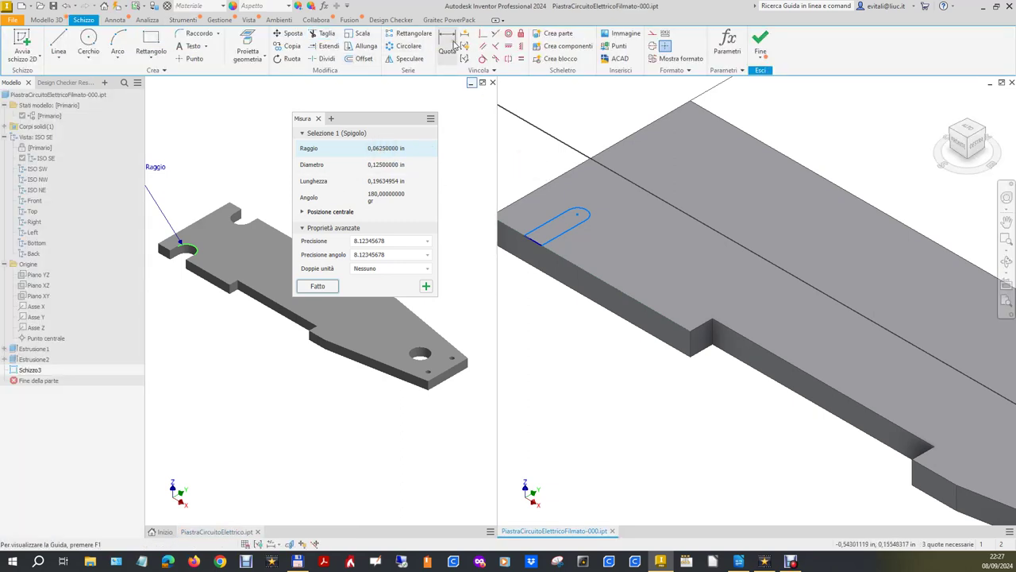
{"action": "left_click", "coordinate": [443, 49]}
{"action": "left_click", "coordinate": [585, 211]}
{"action": "left_click", "coordinate": [576, 144]}
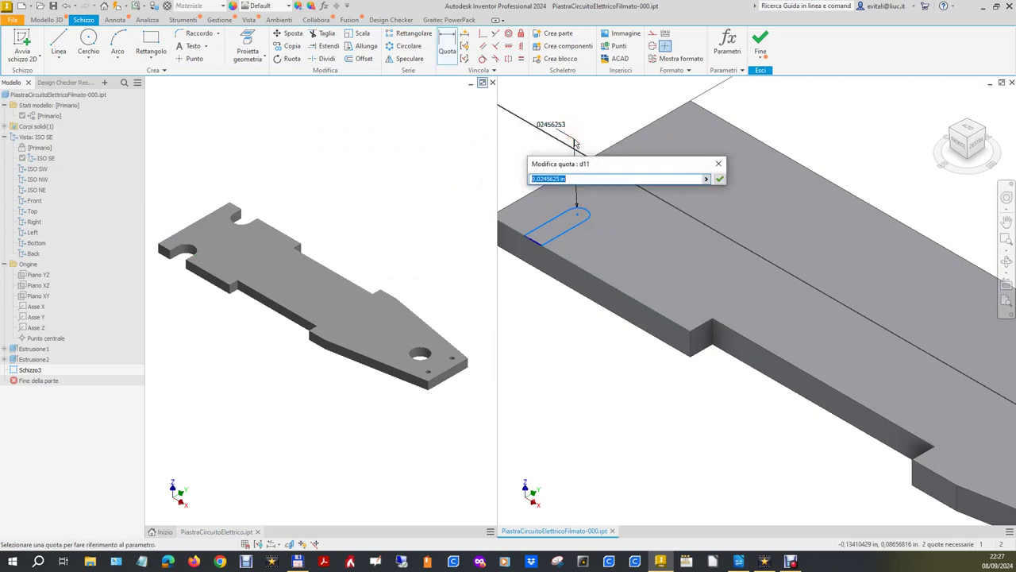
{"action": "type", "text": "Raggio 0,0625"}
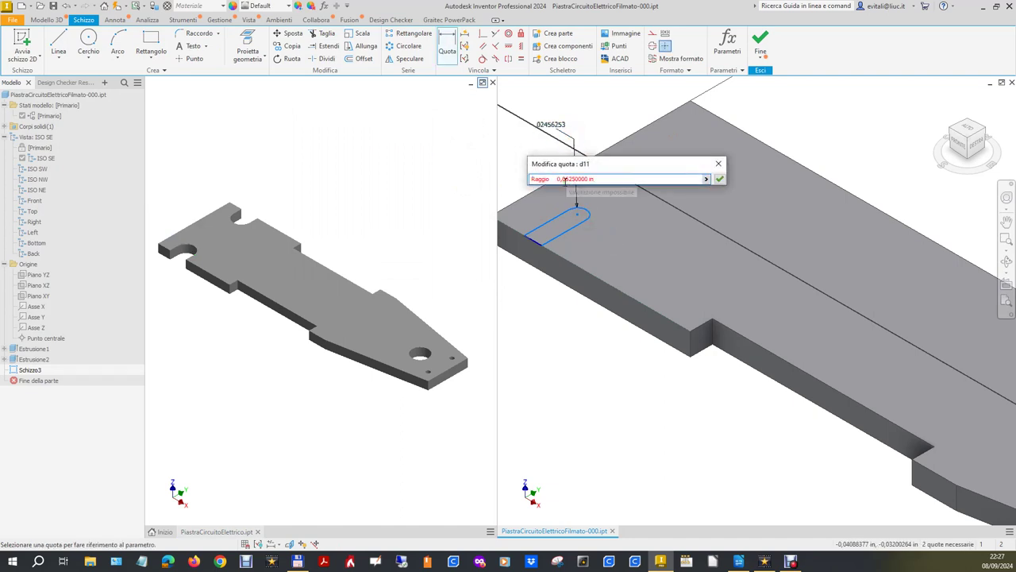
{"action": "left_click_drag", "start_coordinate": [559, 181], "coordinate": [493, 188]}
{"action": "key", "text": "BackSpace"}
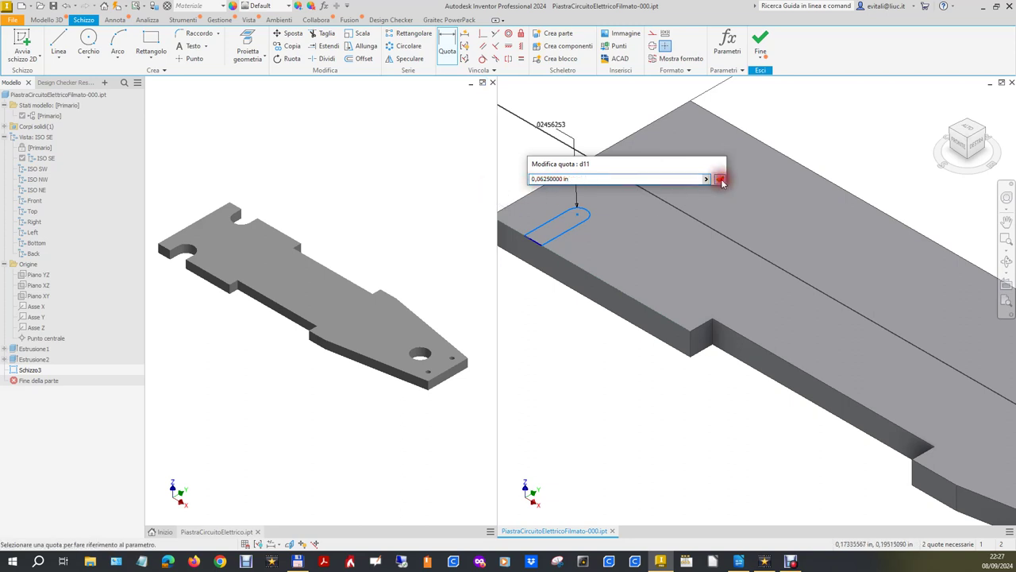
{"action": "left_click", "coordinate": [719, 179]}
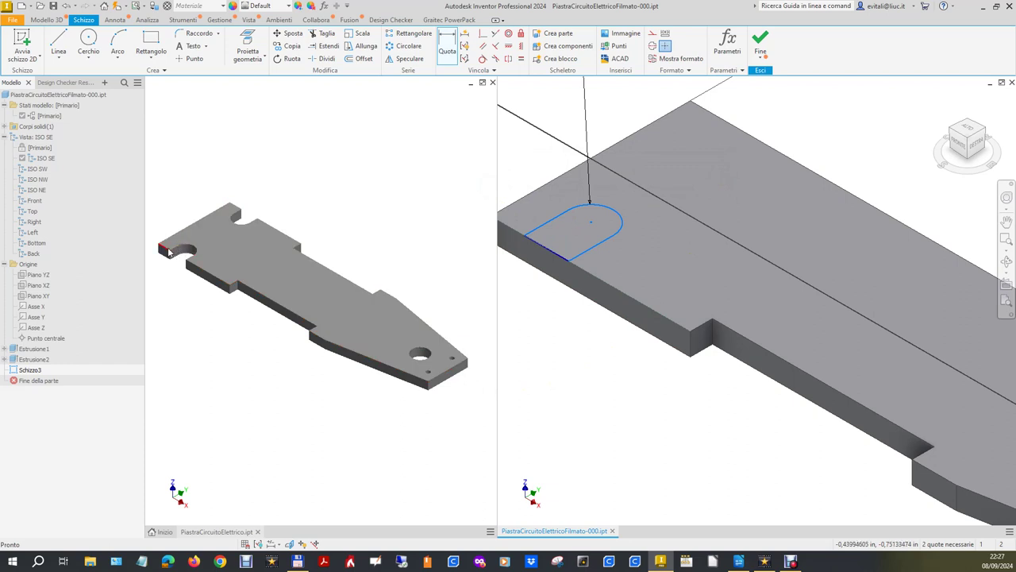
{"action": "left_click", "coordinate": [337, 189]}
Measure the 0,06244094 in Y offset between two corners on the original plate.
{"action": "left_click", "coordinate": [16, 41]}
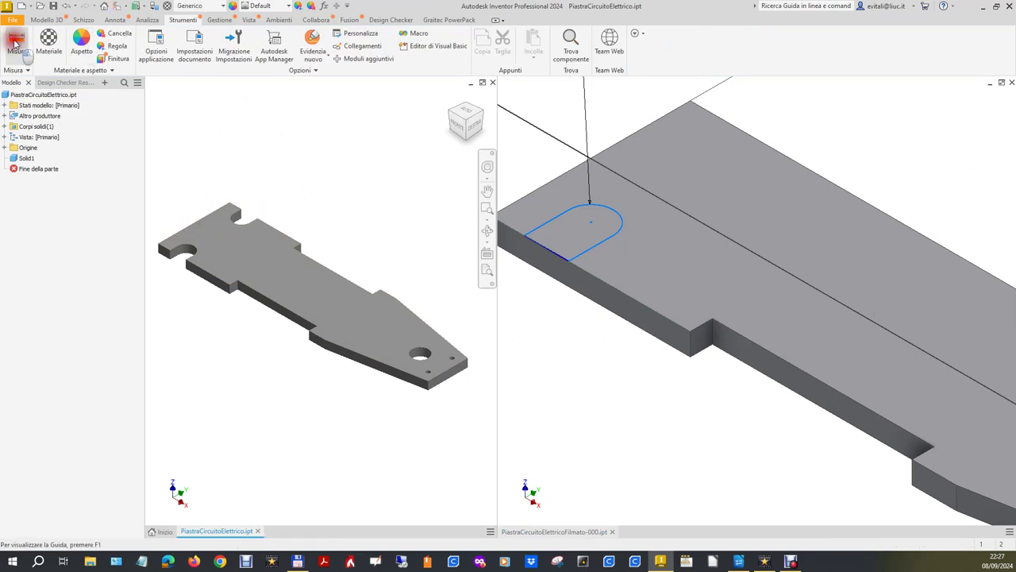
{"action": "left_click", "coordinate": [169, 253]}
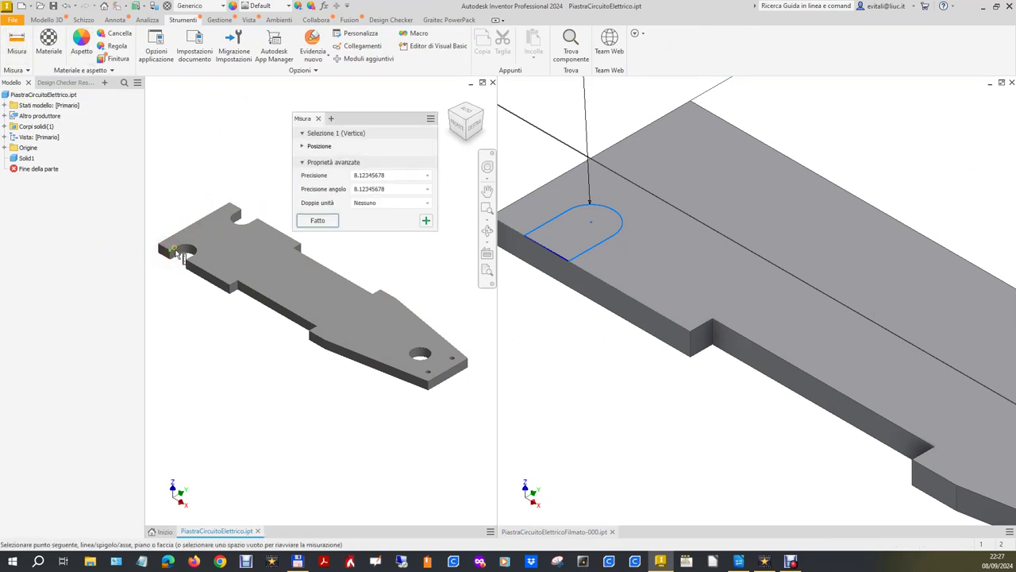
{"action": "left_click", "coordinate": [182, 250]}
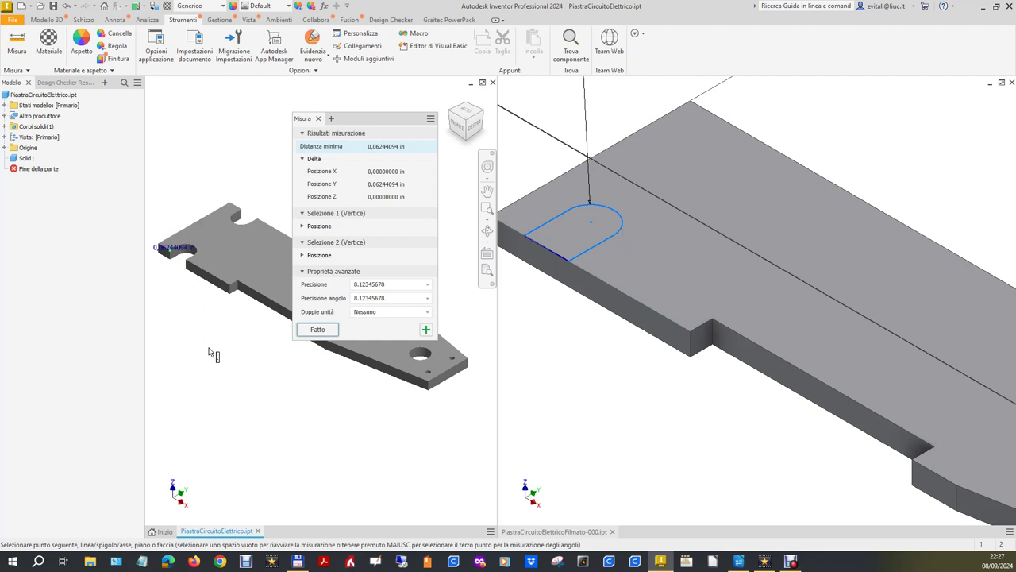
{"action": "mouse_move", "coordinate": [373, 196]}
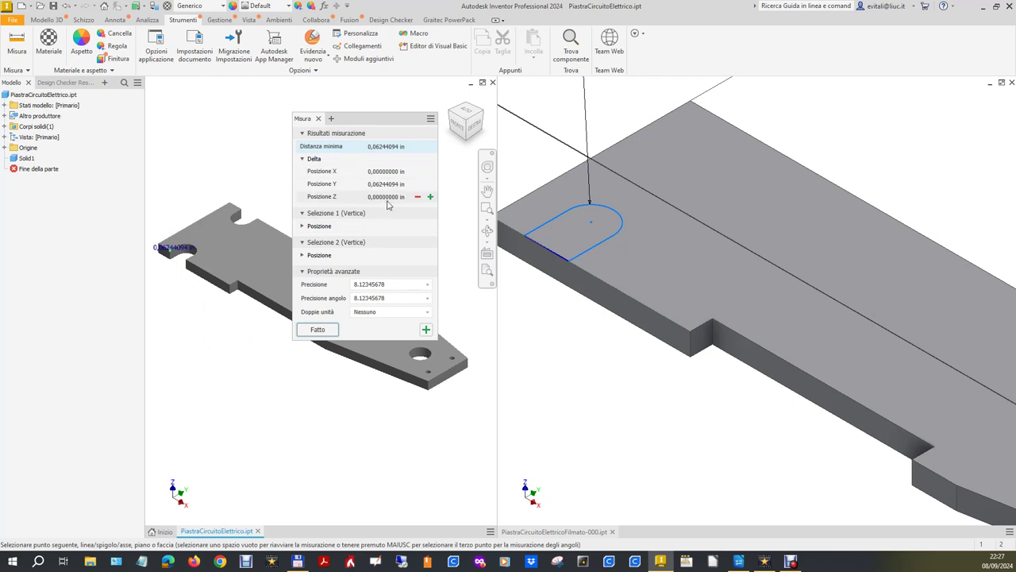
{"action": "left_click", "coordinate": [389, 186]}
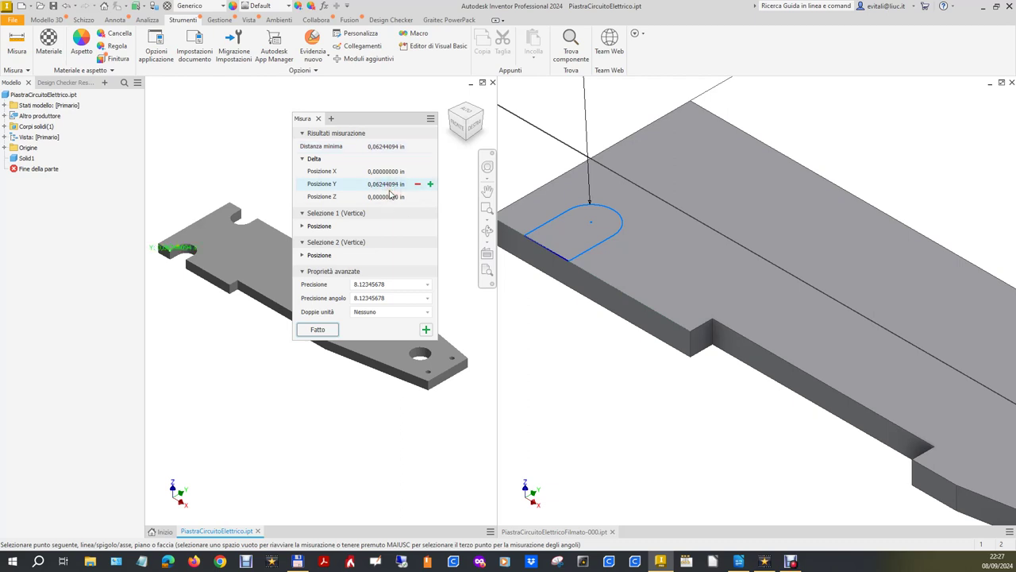
Dimension the new slot's straight edge using the measured 0,06244094 in value.
{"action": "left_click", "coordinate": [549, 275]}
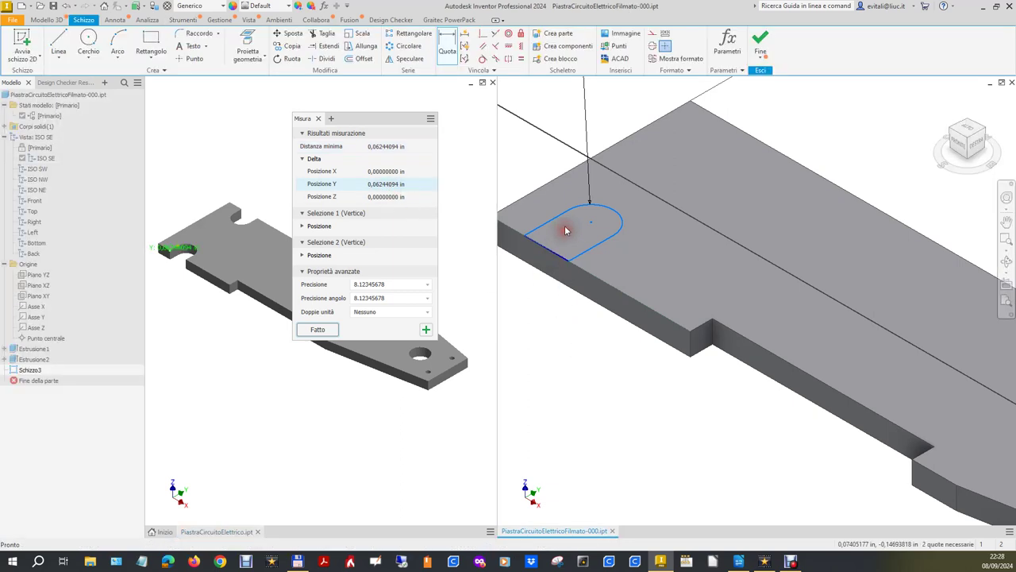
{"action": "scroll", "coordinate": [790, 209], "scroll_direction": "up", "scroll_amount": 2}
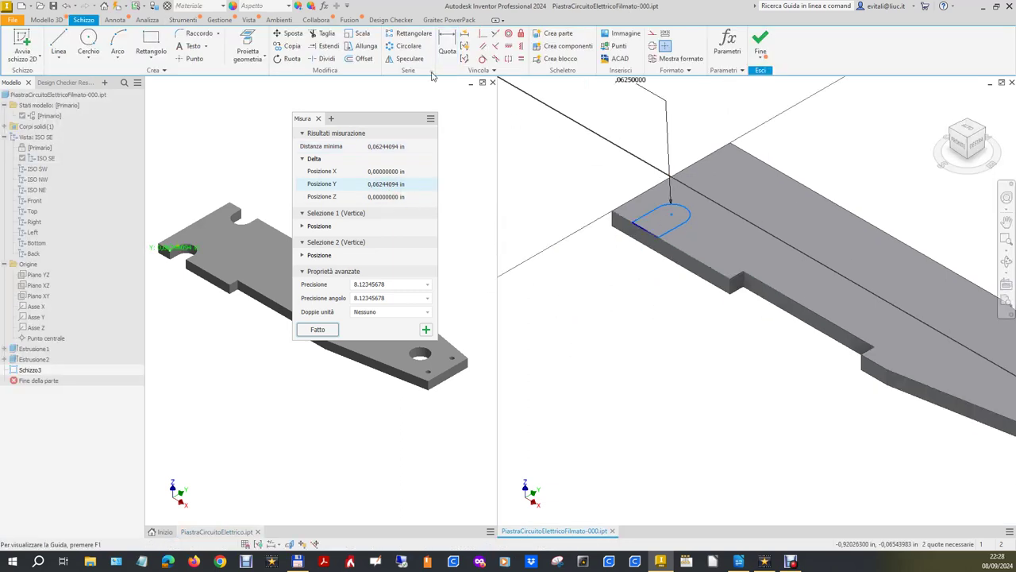
{"action": "left_click", "coordinate": [447, 44]}
{"action": "left_click", "coordinate": [648, 215]}
{"action": "left_click", "coordinate": [599, 159]}
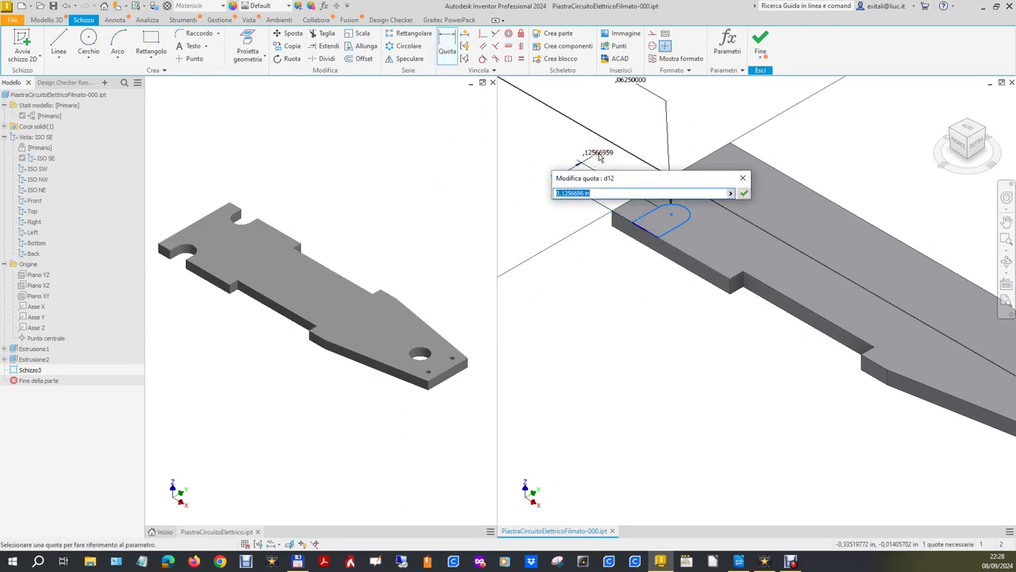
{"action": "left_click", "coordinate": [605, 193]}
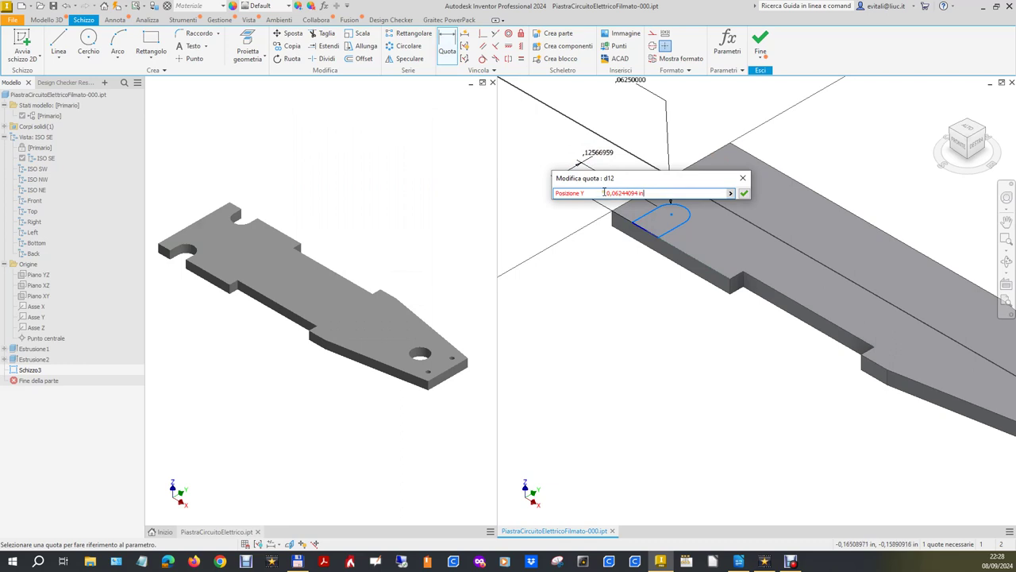
{"action": "left_click", "coordinate": [523, 203]}
{"action": "left_click", "coordinate": [743, 194]}
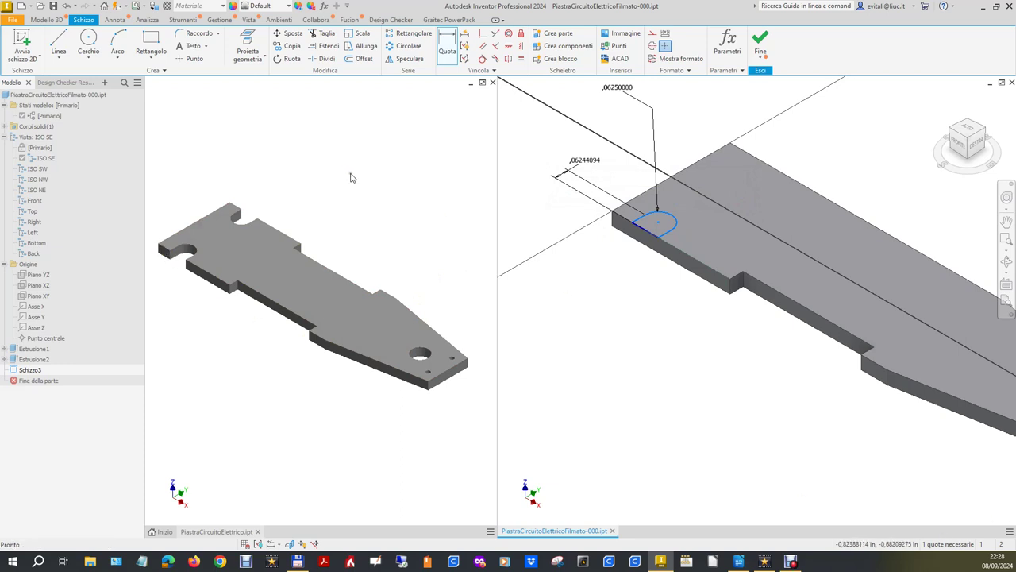
{"action": "left_click", "coordinate": [248, 144]}
{"action": "left_click", "coordinate": [15, 44]}
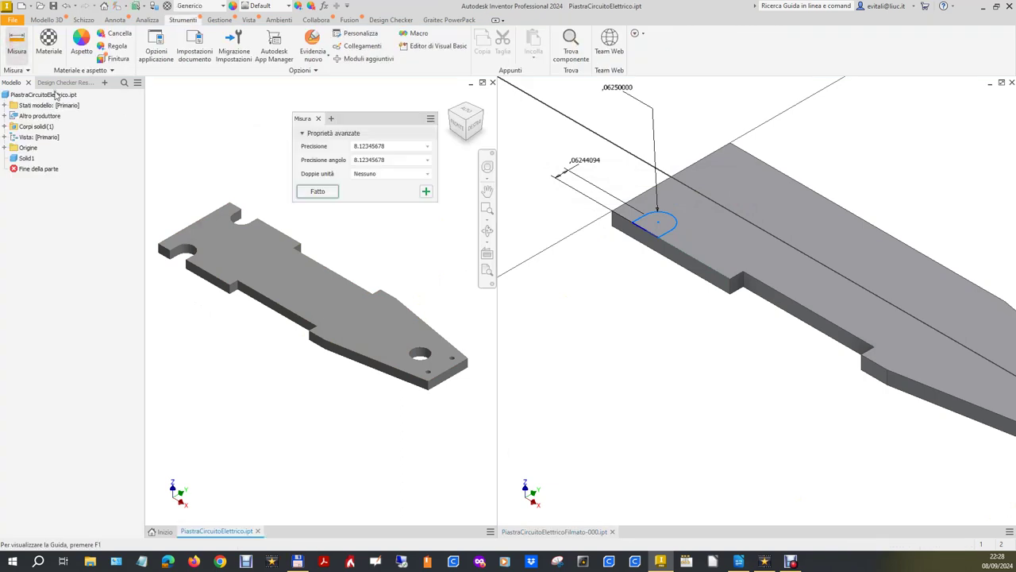
Measure the 0,09375 in X offset on the original plate's notch.
{"action": "left_click", "coordinate": [162, 248]}
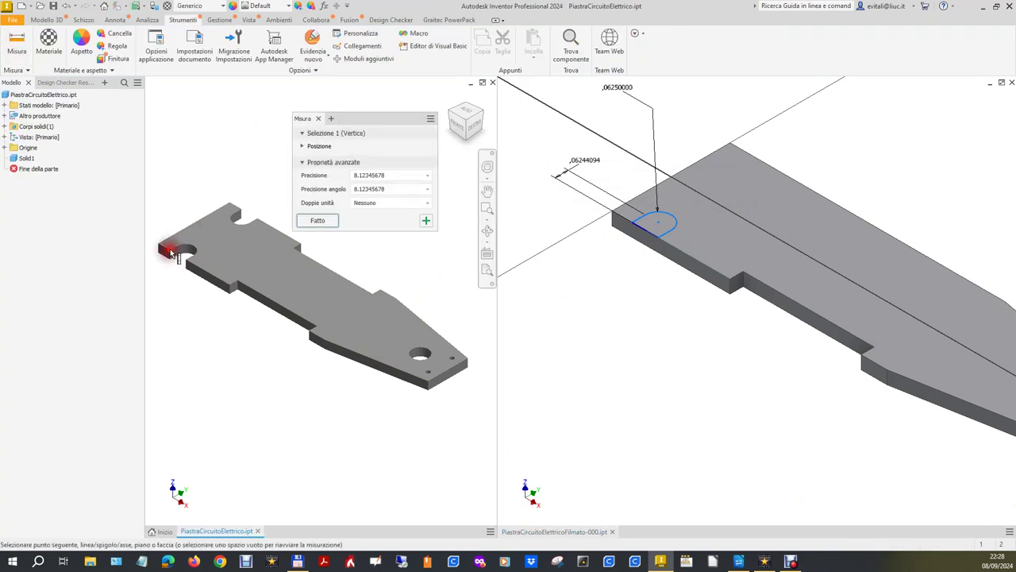
{"action": "left_click", "coordinate": [166, 251]}
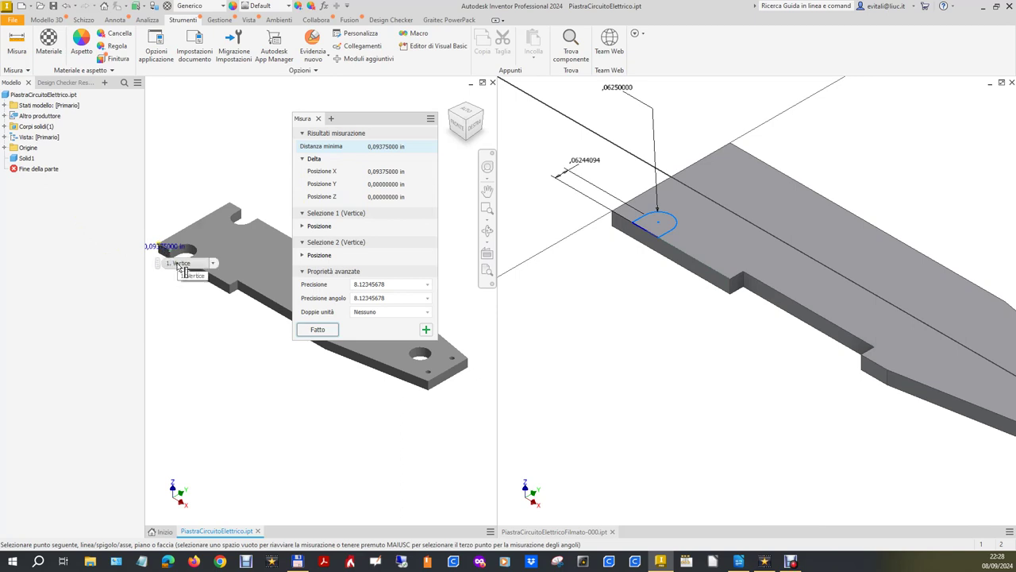
{"action": "mouse_move", "coordinate": [366, 171]}
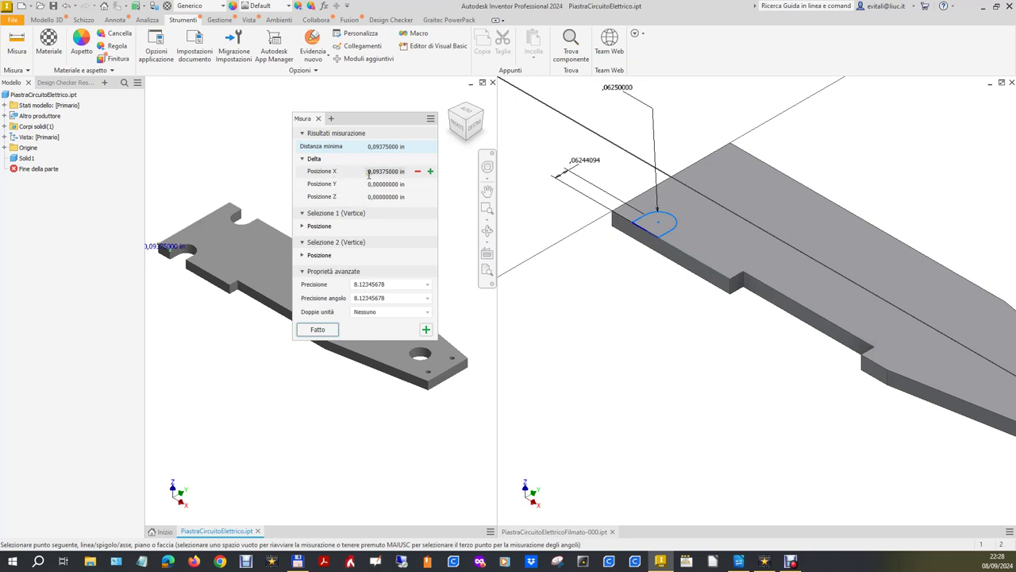
{"action": "left_click", "coordinate": [374, 170]}
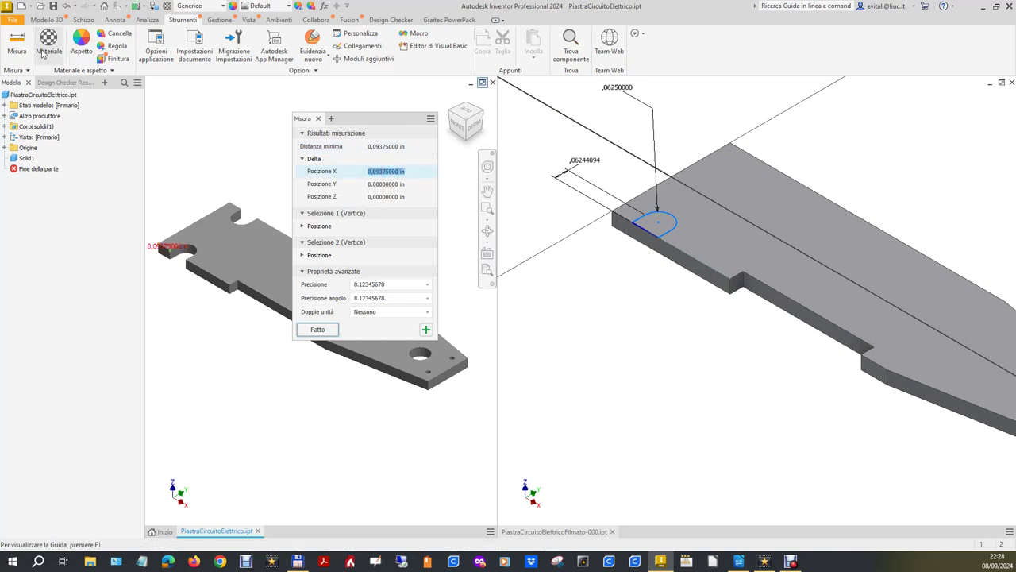
Dimension the slot 0,09375 in from the plate's top edge and finish the sketch.
{"action": "left_click", "coordinate": [567, 307]}
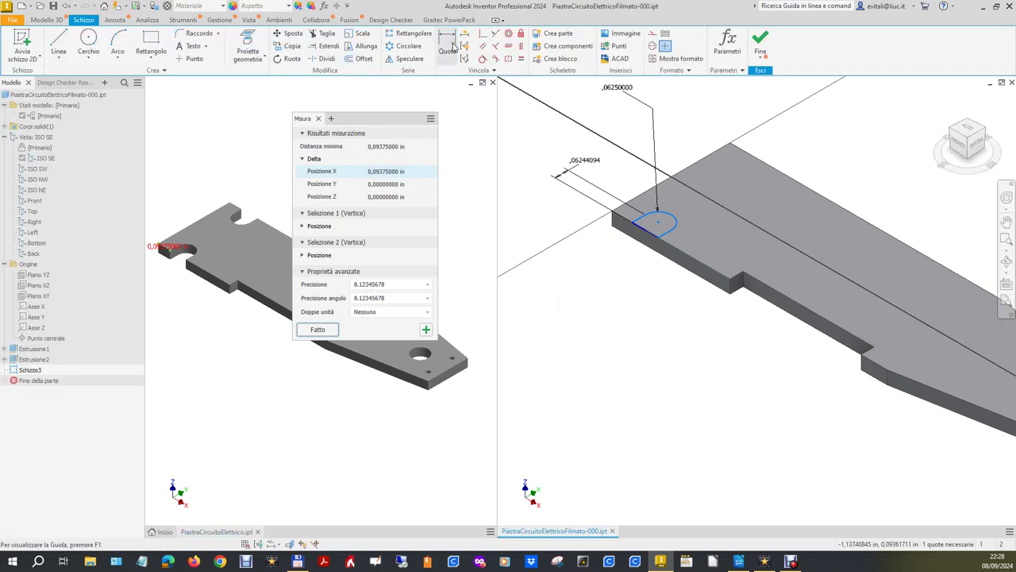
{"action": "left_click", "coordinate": [448, 48]}
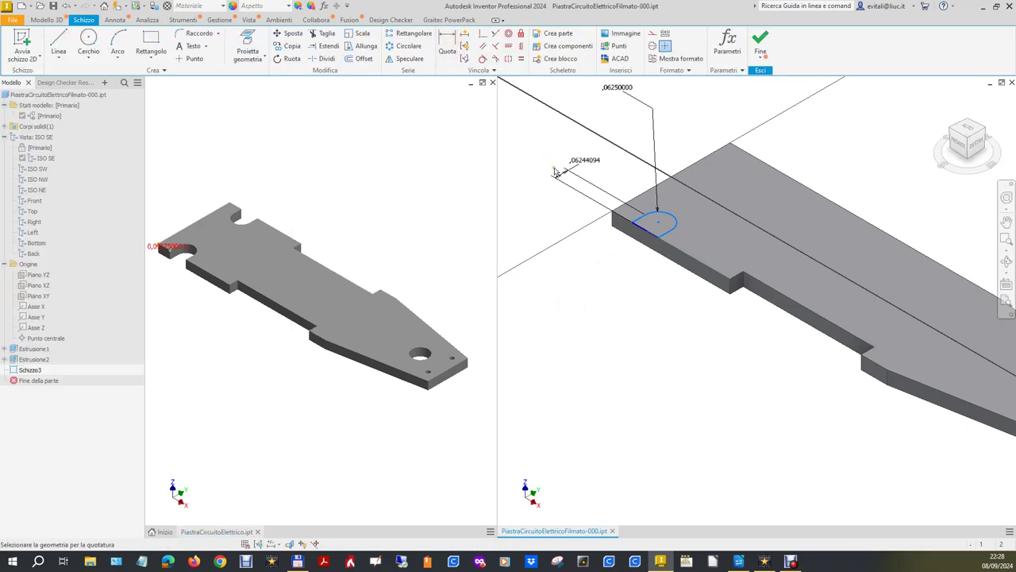
{"action": "left_click", "coordinate": [642, 199]}
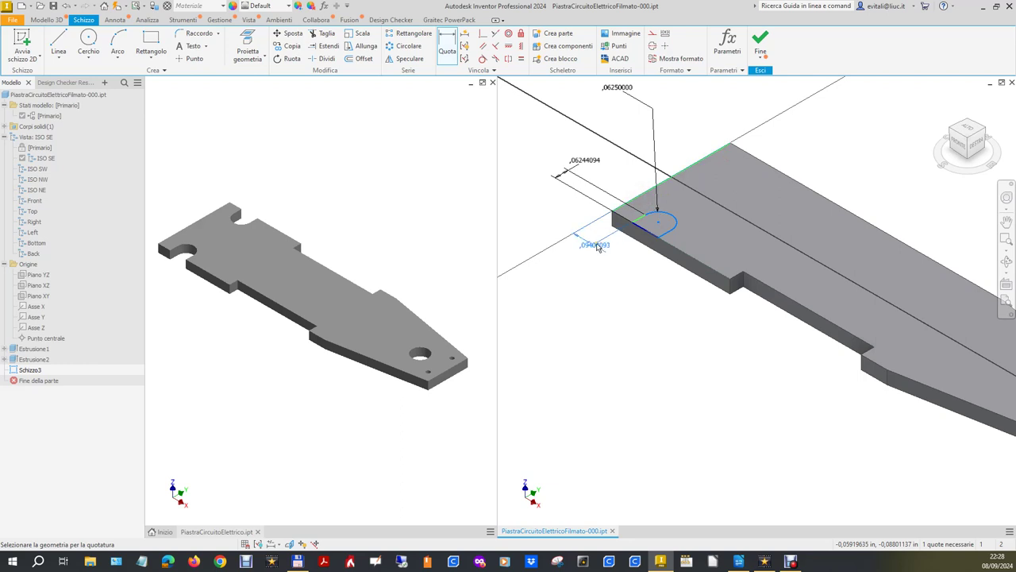
{"action": "left_click", "coordinate": [612, 267]}
{"action": "type", "text": "0,09375000 in"}
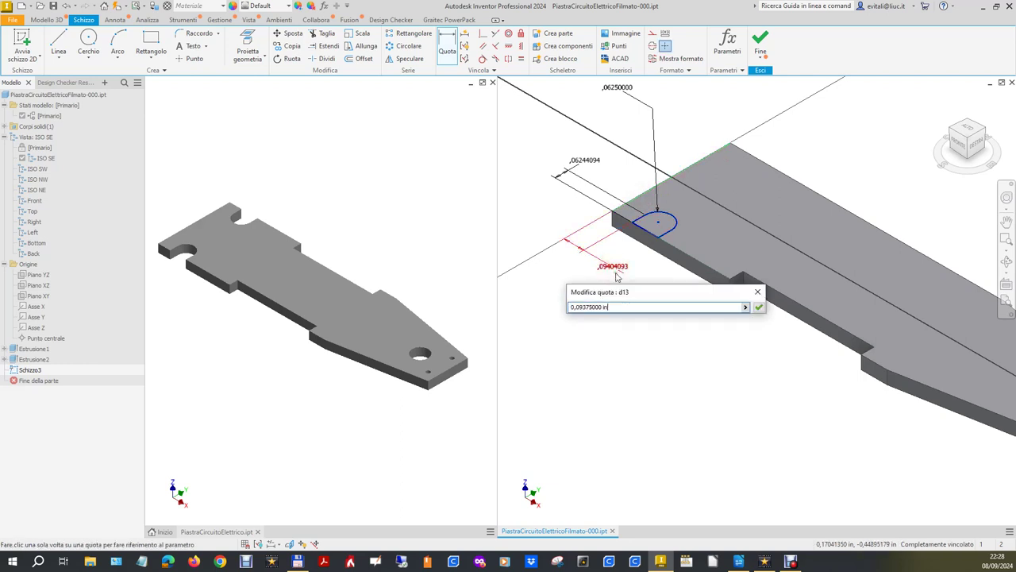
{"action": "left_click", "coordinate": [759, 307]}
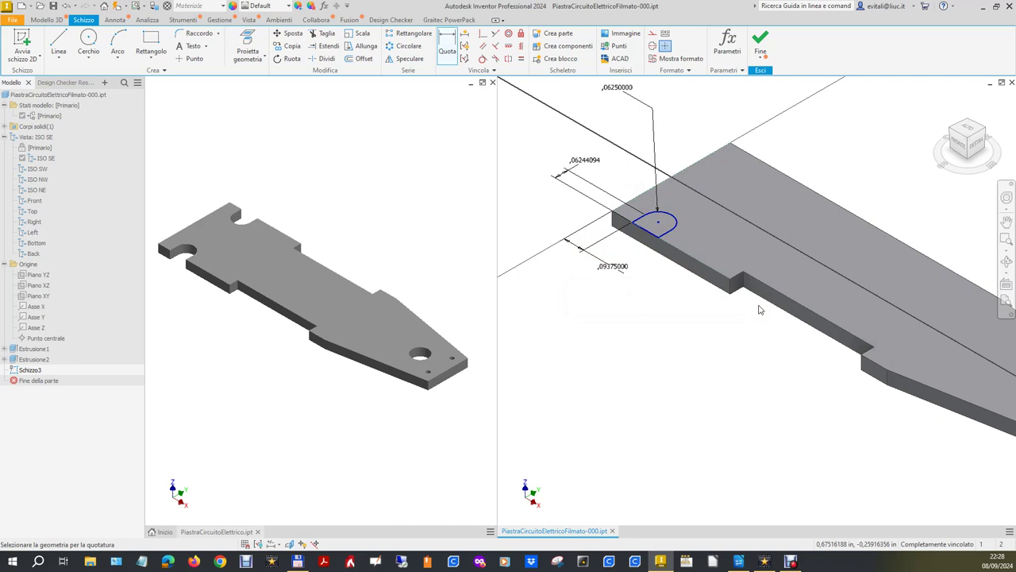
{"action": "left_click", "coordinate": [760, 44]}
Cut-extrude the slot profile 0,0625 in deep and return to the home view.
{"action": "left_click", "coordinate": [61, 43]}
{"action": "left_click", "coordinate": [443, 331]}
{"action": "left_click", "coordinate": [472, 302]}
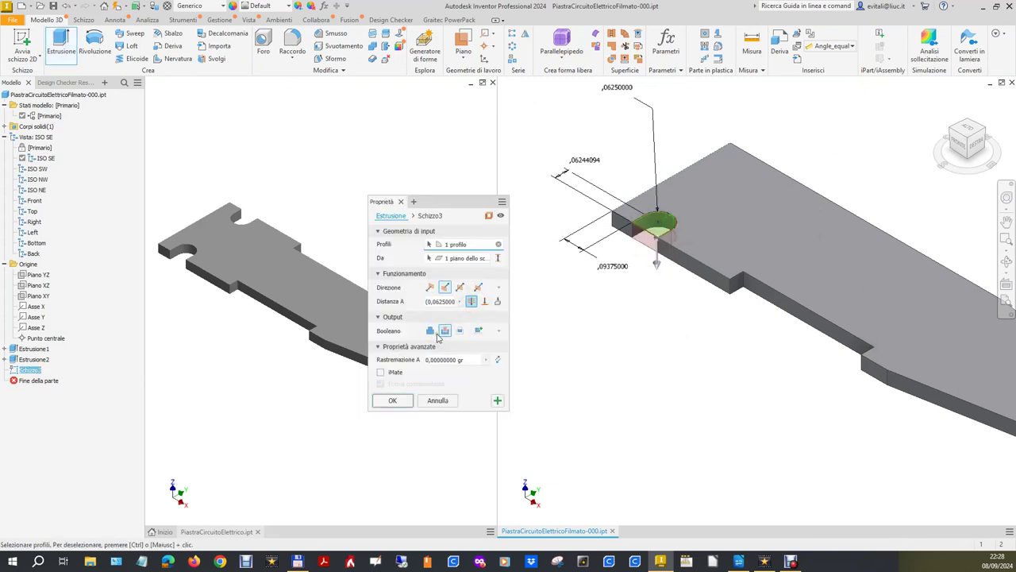
{"action": "left_click", "coordinate": [393, 401]}
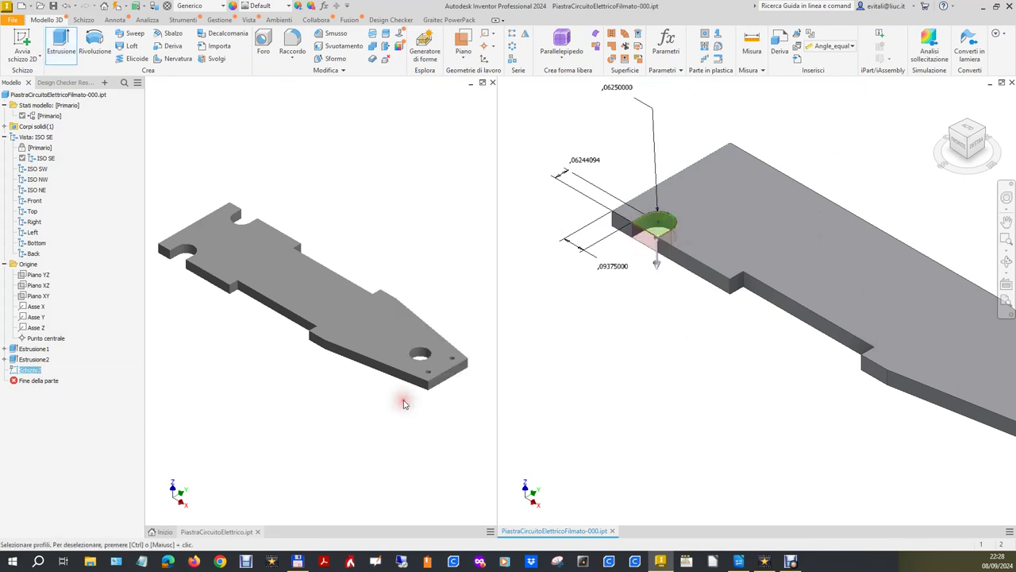
{"action": "left_click", "coordinate": [939, 98]}
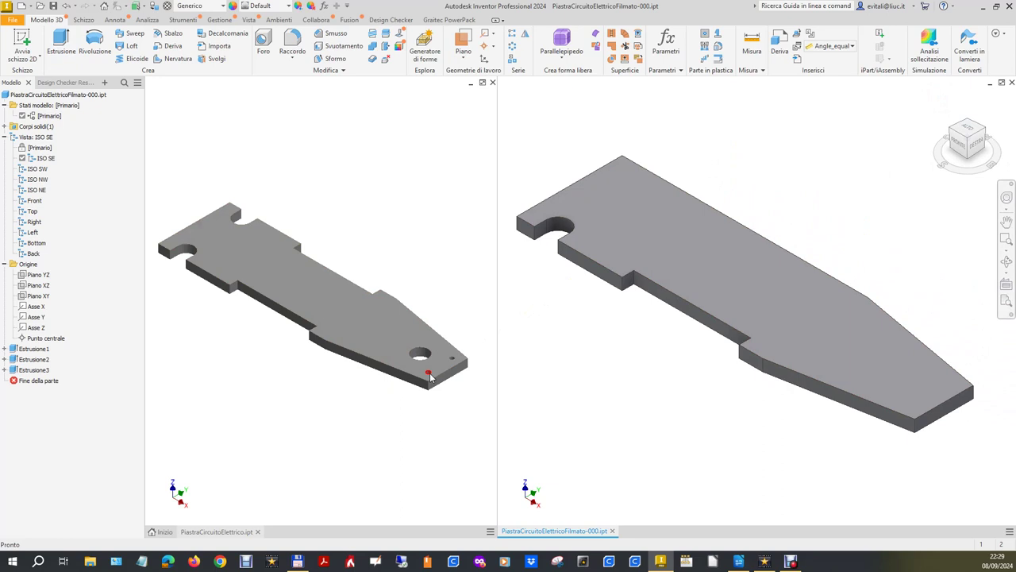
{"action": "left_click", "coordinate": [22, 41]}
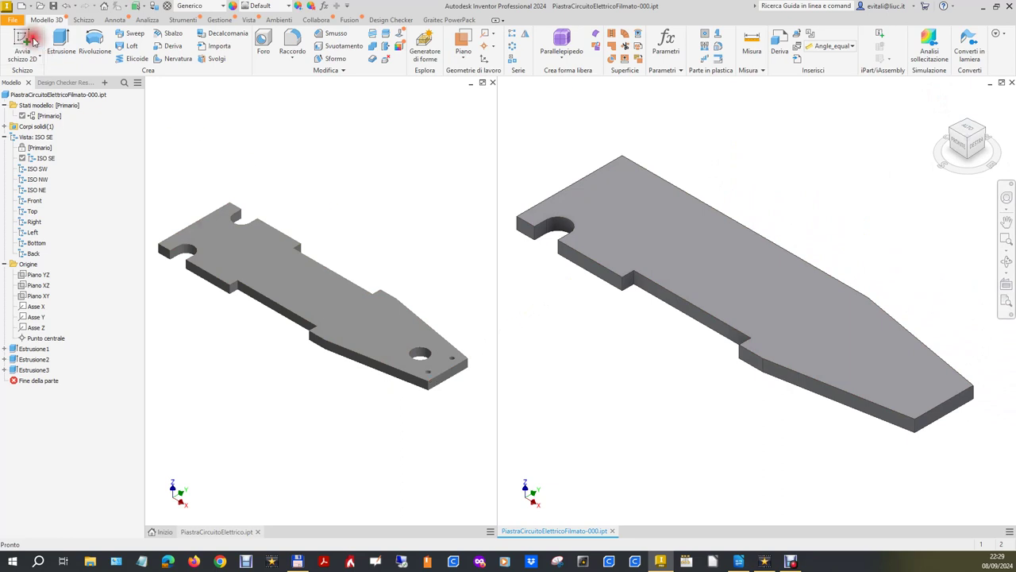
Sketch a point on the plate's top face near its narrow tip.
{"action": "left_click", "coordinate": [697, 254]}
{"action": "left_click", "coordinate": [194, 57]}
{"action": "left_click", "coordinate": [911, 405]}
{"action": "right_click", "coordinate": [852, 442]}
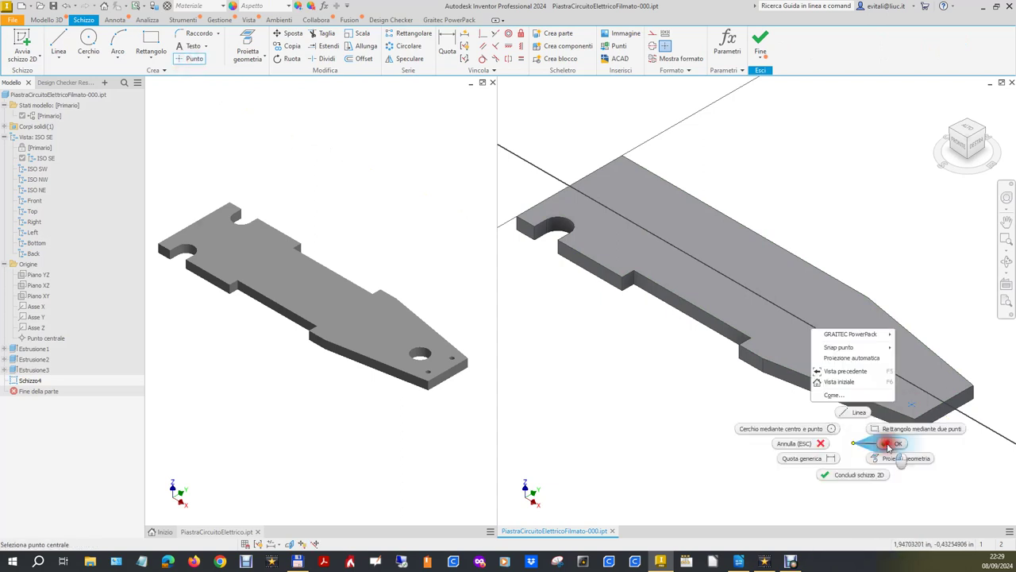
{"action": "left_click", "coordinate": [850, 532]}
Dimension the sketch point to the plate's end edge.
{"action": "left_click", "coordinate": [444, 44]}
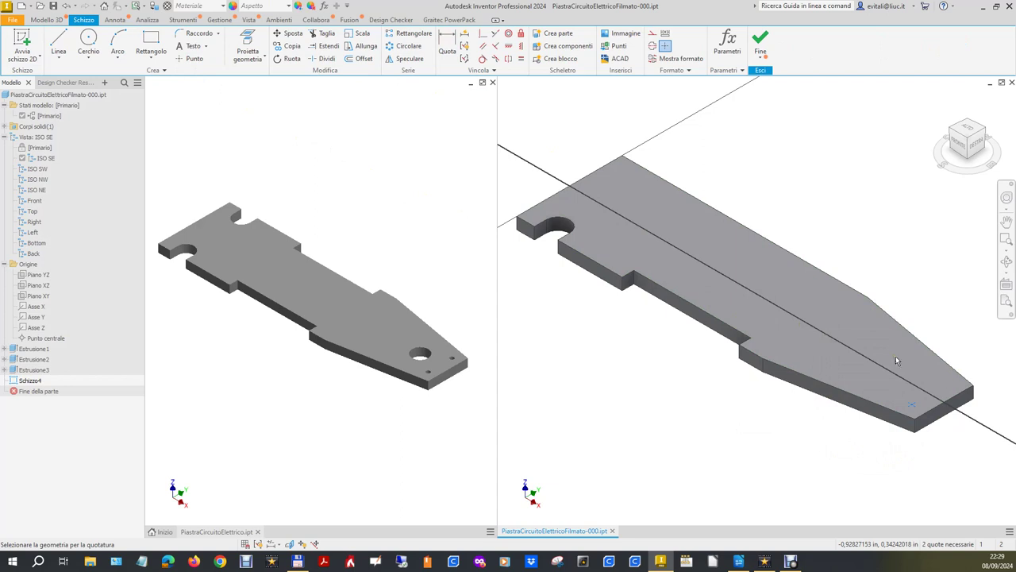
{"action": "left_click", "coordinate": [930, 413]}
{"action": "left_click", "coordinate": [929, 433]}
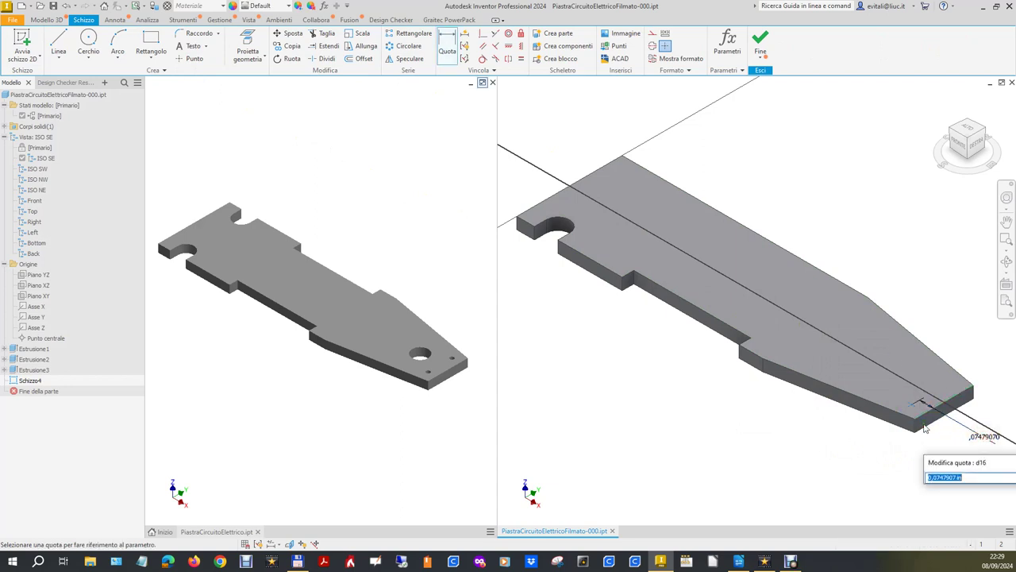
{"action": "left_click", "coordinate": [917, 409]}
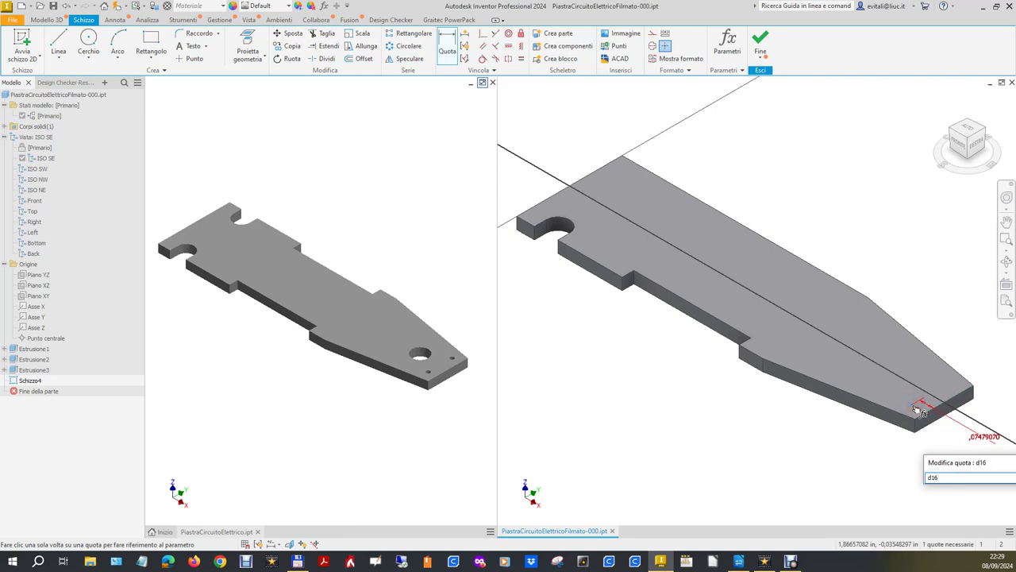
{"action": "key", "text": "Escape"}
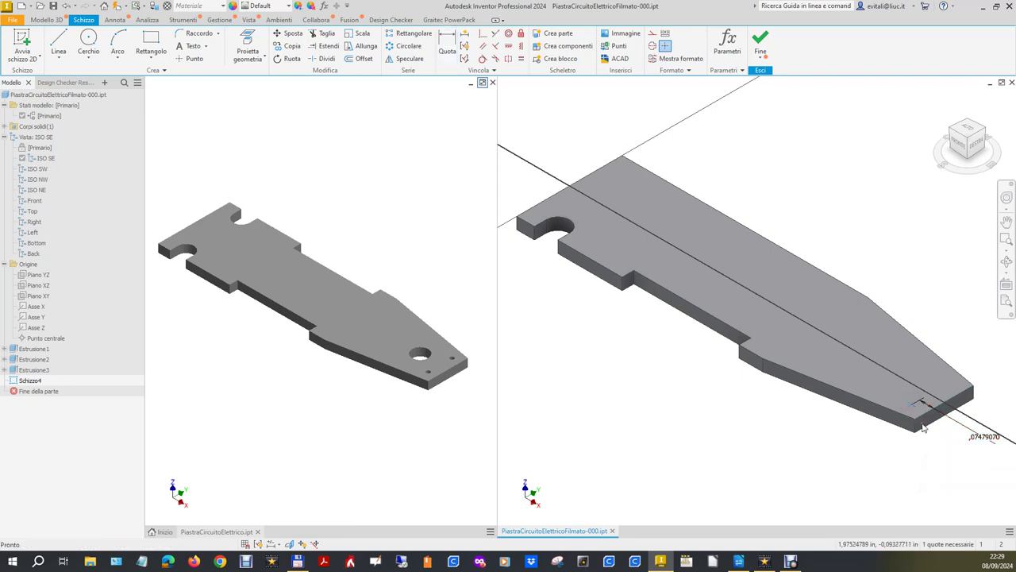
Dimension the point to the second tip edge and move the ,07479070 dimension outward.
{"action": "left_click", "coordinate": [447, 44]}
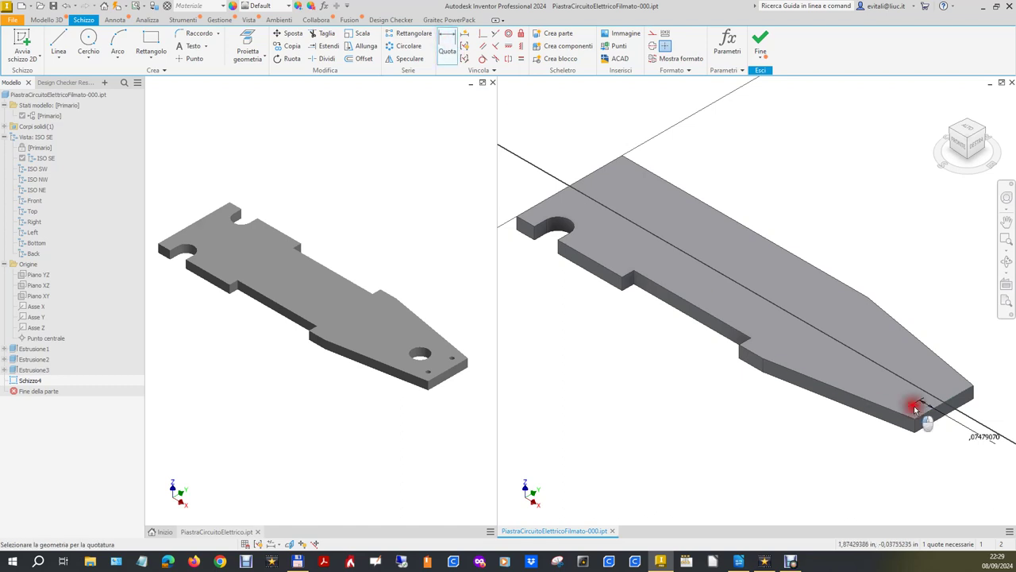
{"action": "left_click", "coordinate": [916, 422]}
{"action": "left_click", "coordinate": [906, 471]}
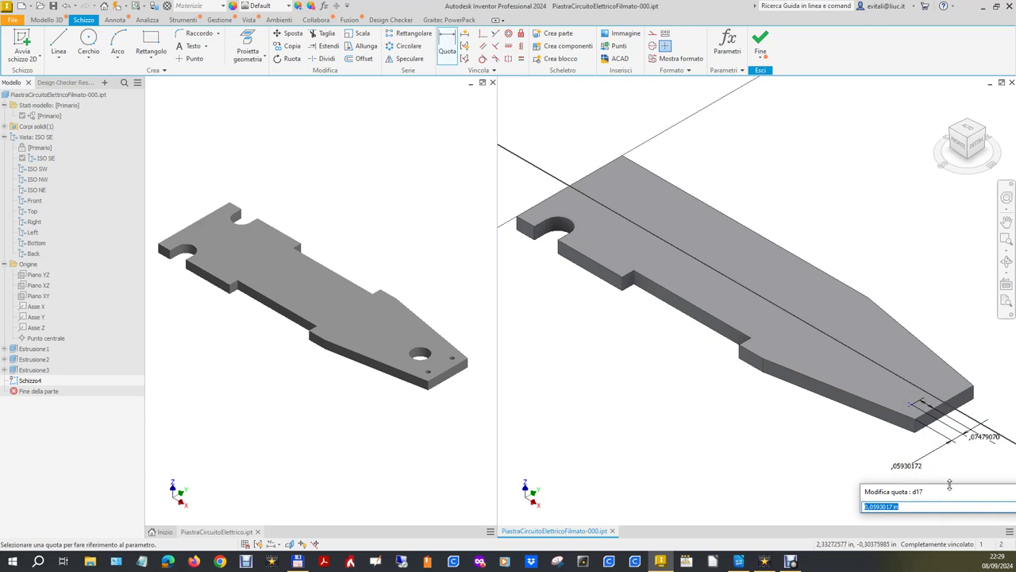
{"action": "left_click_drag", "start_coordinate": [950, 484], "coordinate": [790, 465]}
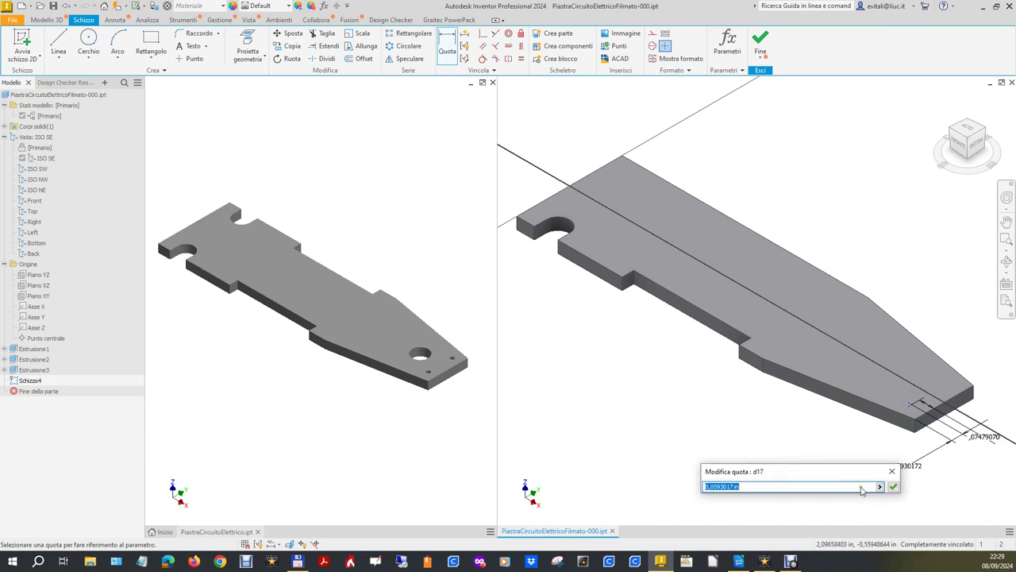
{"action": "left_click", "coordinate": [894, 486]}
{"action": "key", "text": "Escape"}
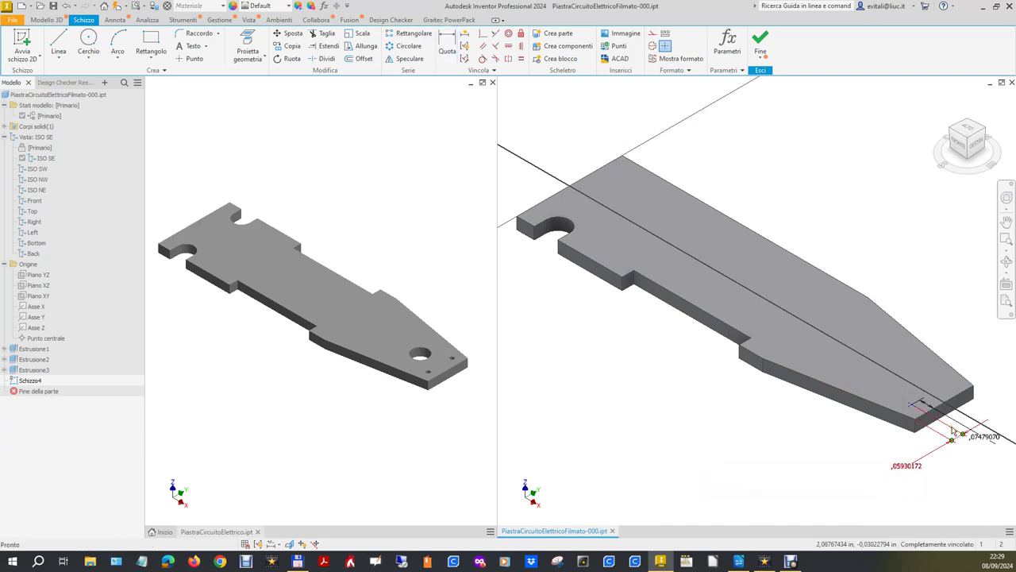
{"action": "left_click", "coordinate": [983, 440]}
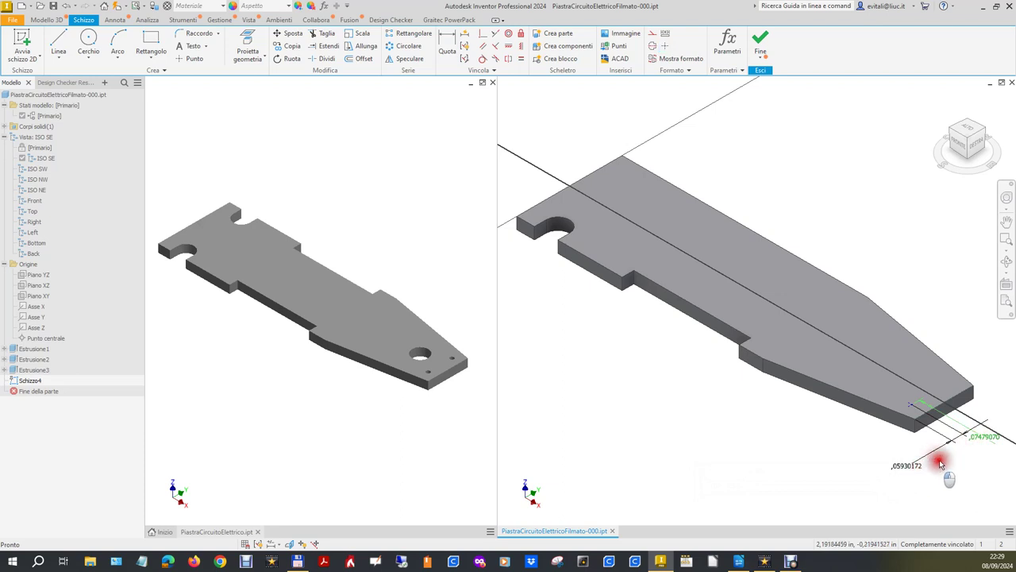
{"action": "left_click_drag", "start_coordinate": [969, 442], "coordinate": [828, 426]}
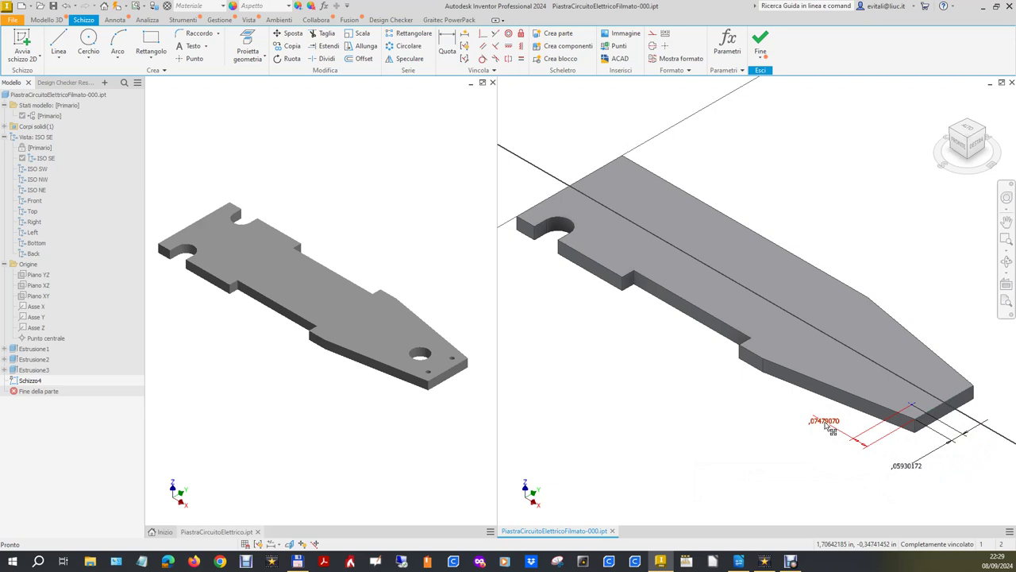
{"action": "scroll", "coordinate": [469, 390], "scroll_direction": "up", "scroll_amount": 3}
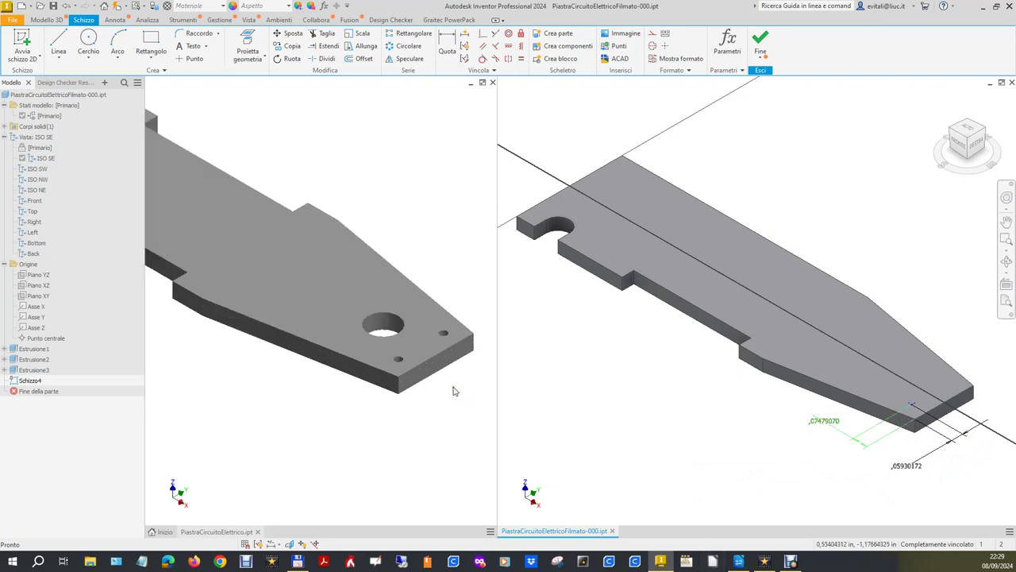
{"action": "scroll", "coordinate": [454, 391], "scroll_direction": "up", "scroll_amount": 3}
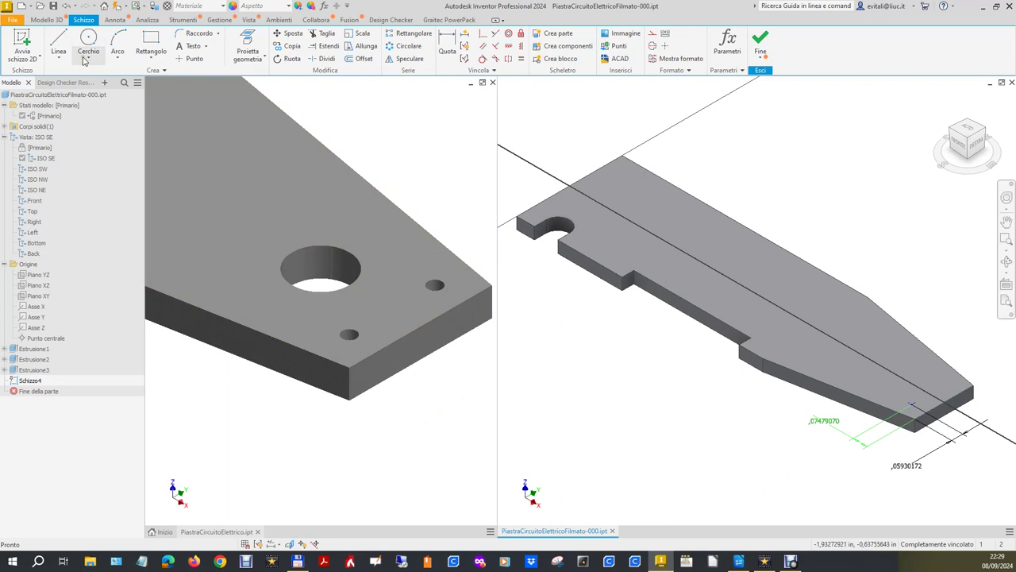
{"action": "left_click", "coordinate": [340, 119]}
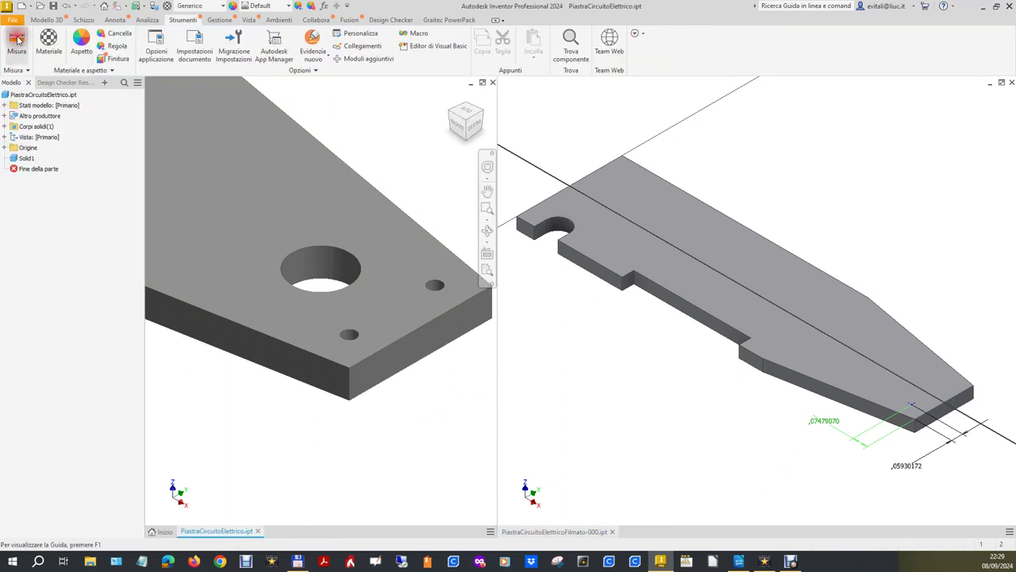
Measure the original's small hole centre to the tip corner: 0,0625 in in X and Y.
{"action": "left_click", "coordinate": [17, 40]}
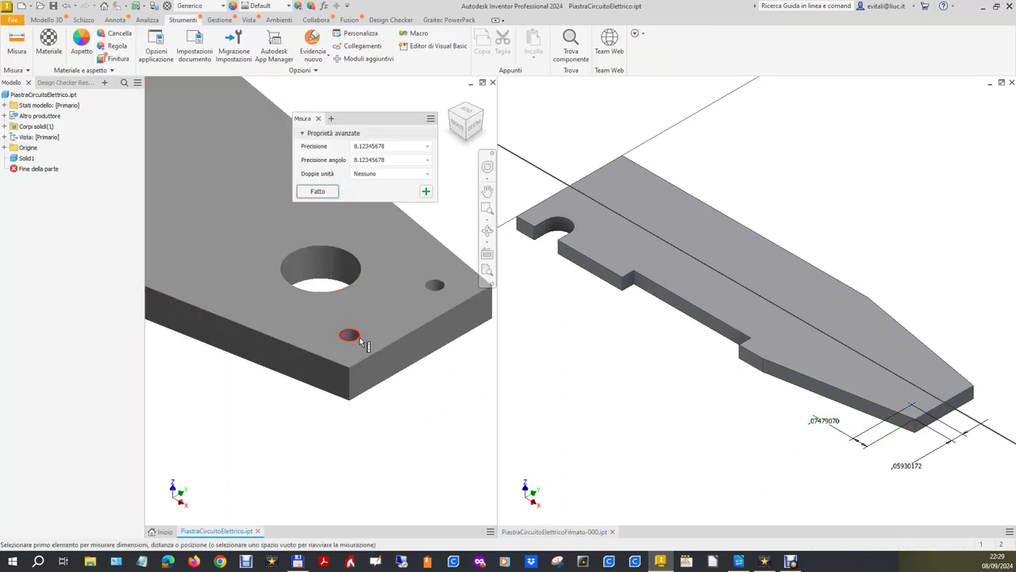
{"action": "left_click", "coordinate": [415, 354]}
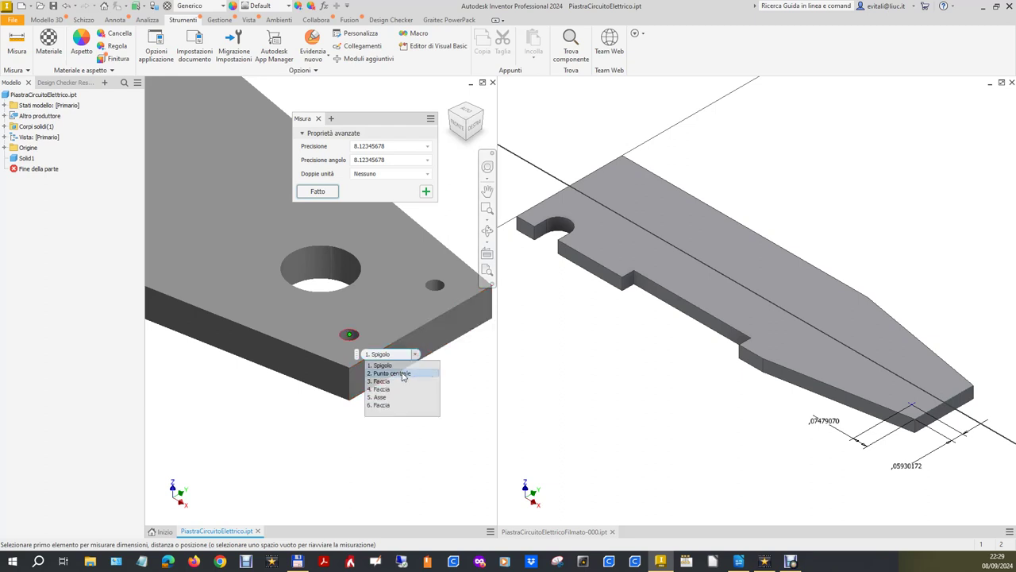
{"action": "left_click", "coordinate": [393, 373]}
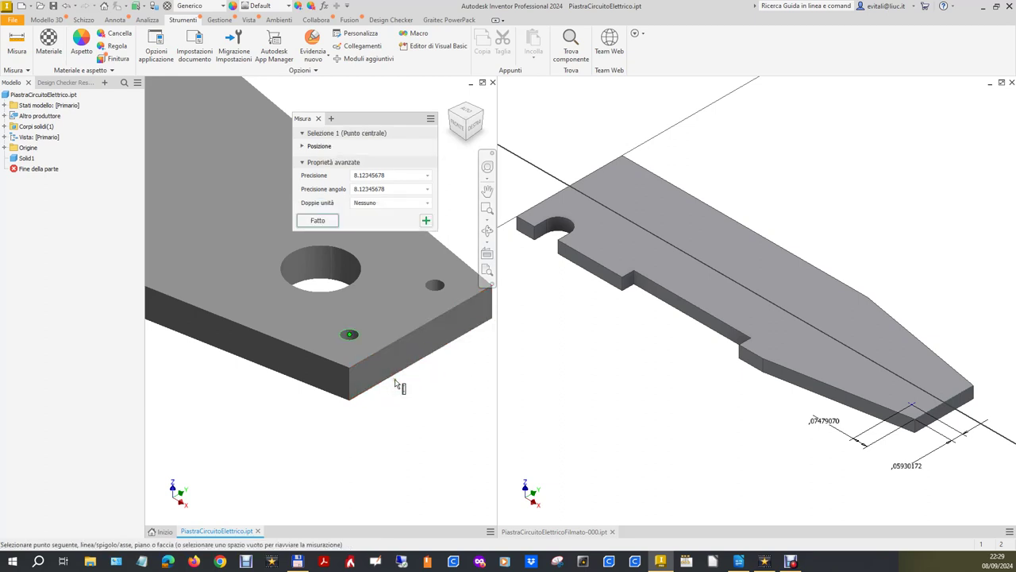
{"action": "left_click", "coordinate": [349, 368]}
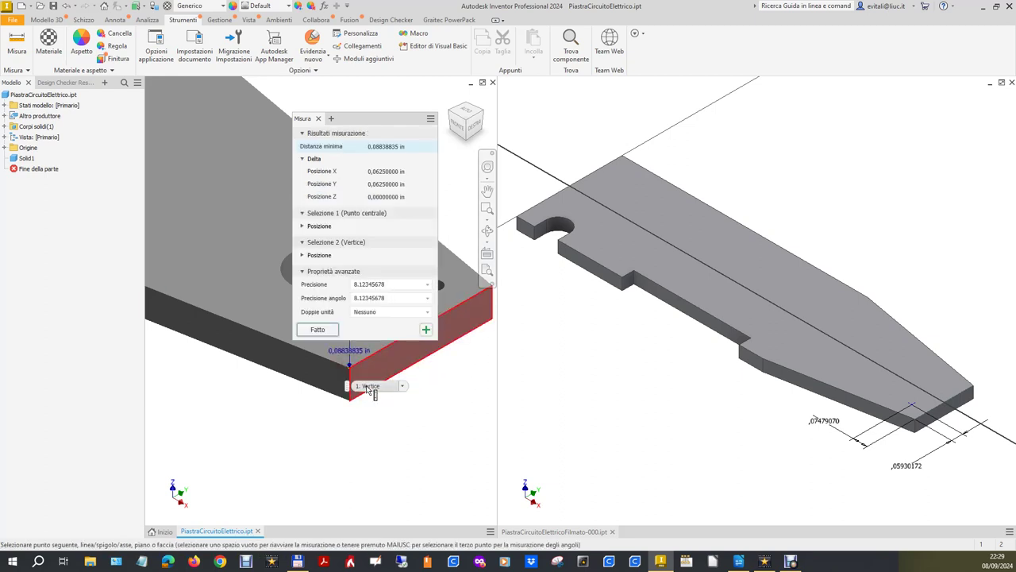
{"action": "mouse_move", "coordinate": [386, 171]}
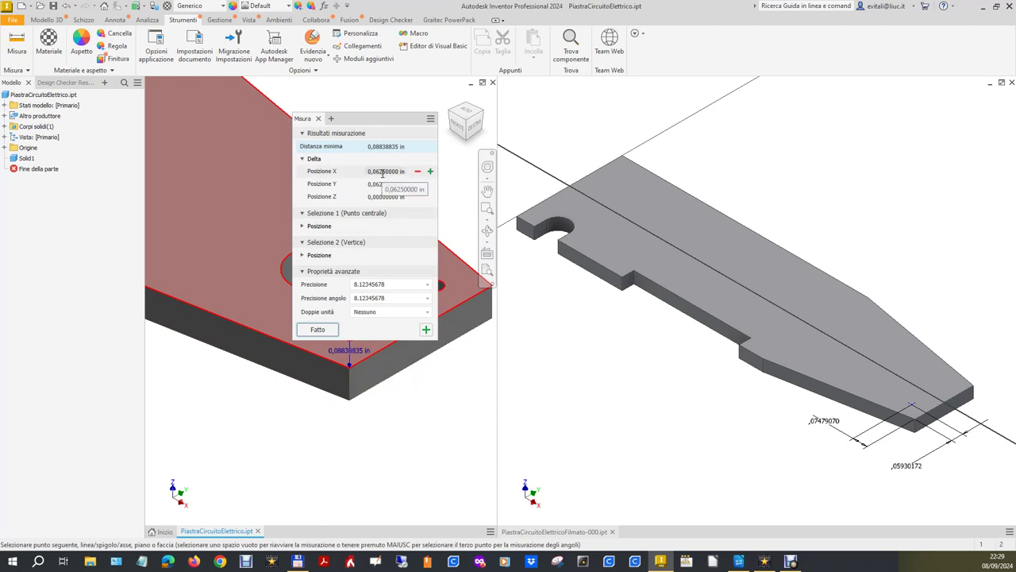
{"action": "left_click", "coordinate": [382, 173]}
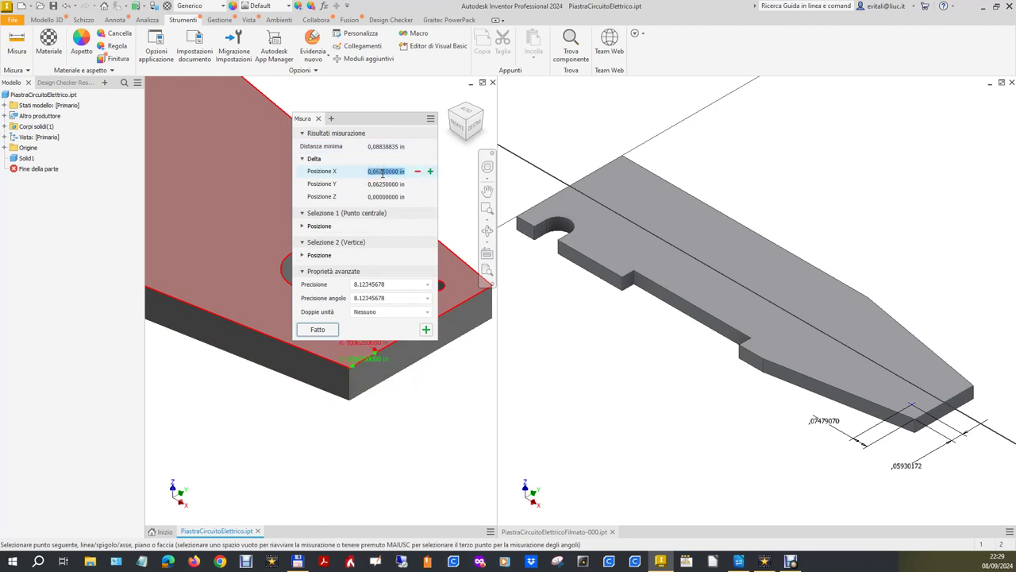
{"action": "left_click", "coordinate": [839, 487]}
{"action": "double_click", "coordinate": [822, 422]}
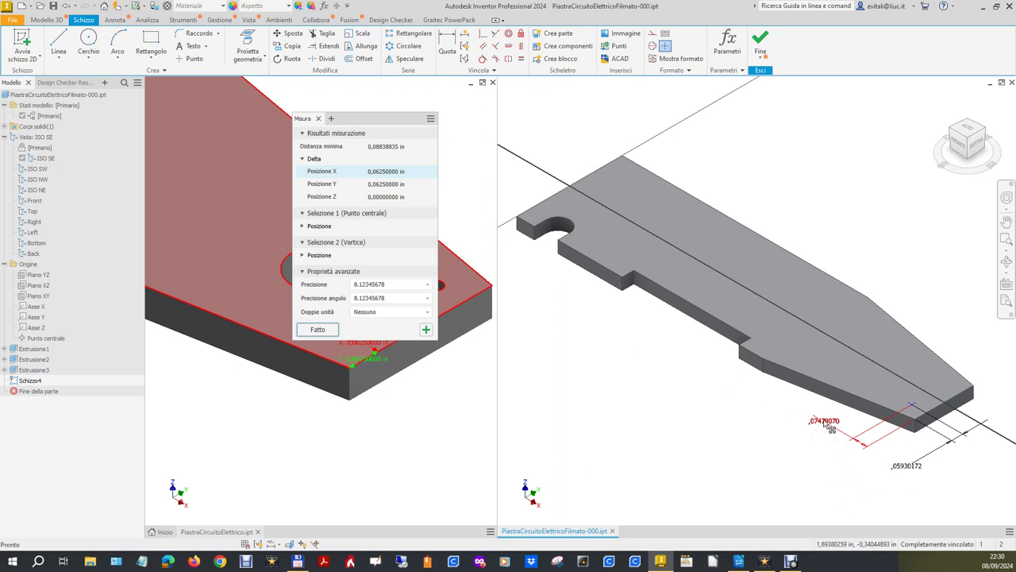
Set d16 to 0,0625 in, link the second dimension to d16, and finish the sketch.
{"action": "double_click", "coordinate": [827, 423]}
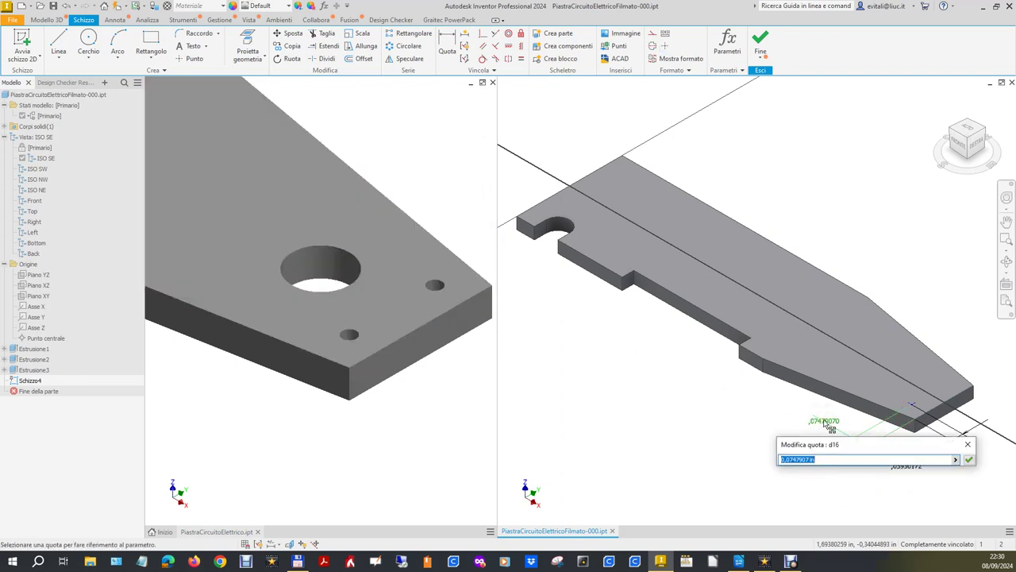
{"action": "type", "text": "0,06250000 in"}
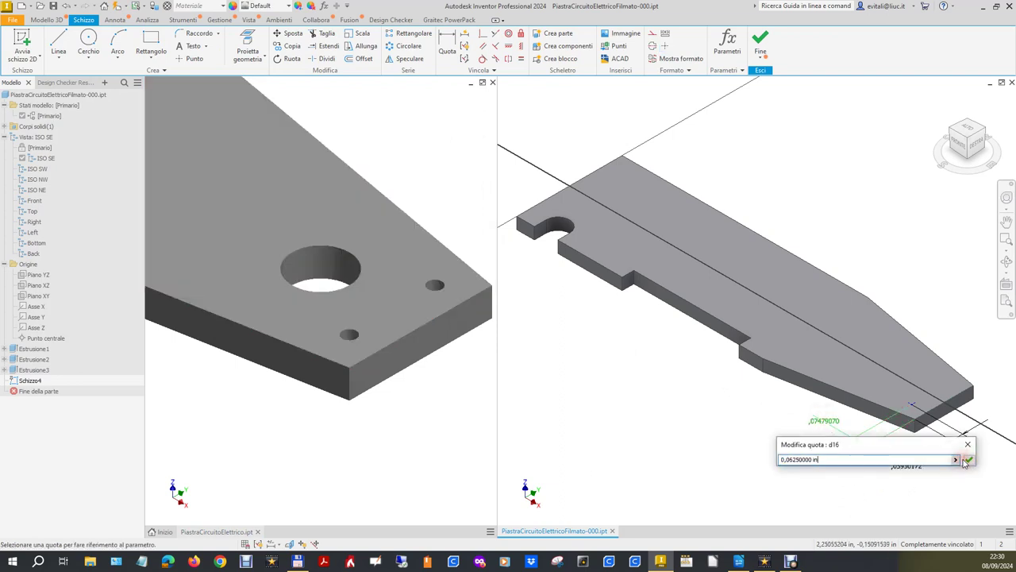
{"action": "left_click", "coordinate": [968, 459]}
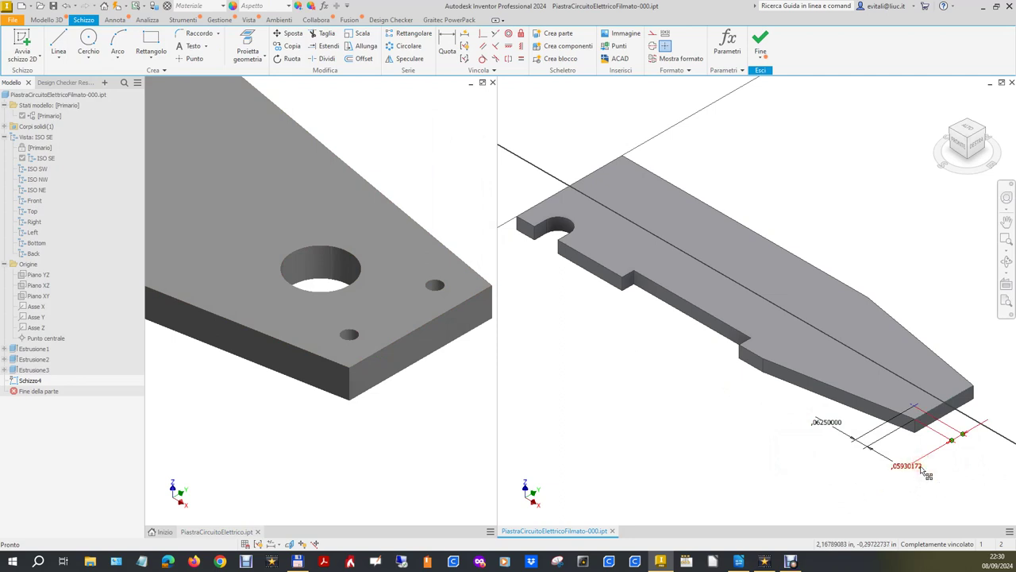
{"action": "double_click", "coordinate": [921, 467]}
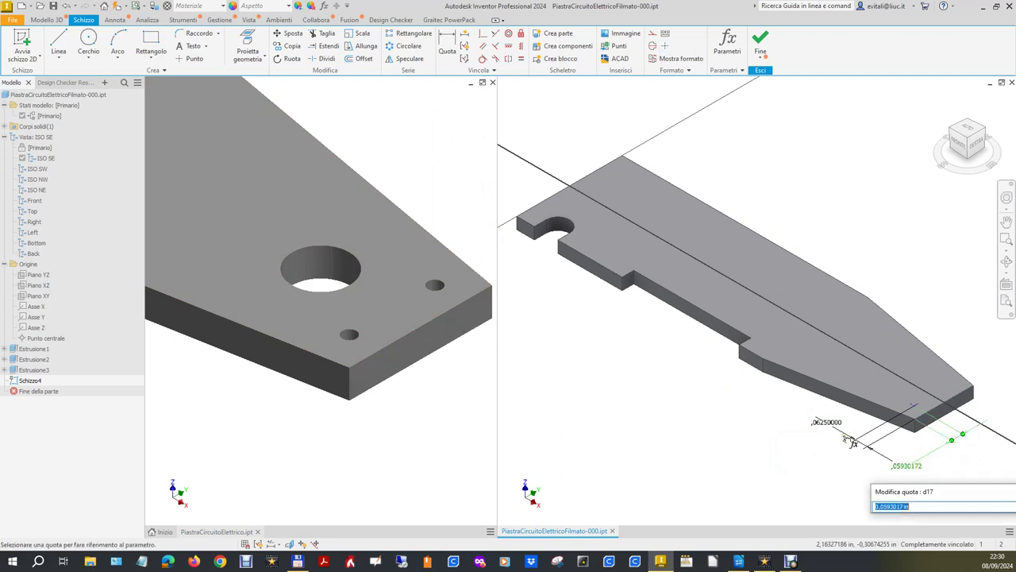
{"action": "left_click", "coordinate": [830, 423]}
{"action": "left_click_drag", "start_coordinate": [941, 498], "coordinate": [781, 470]}
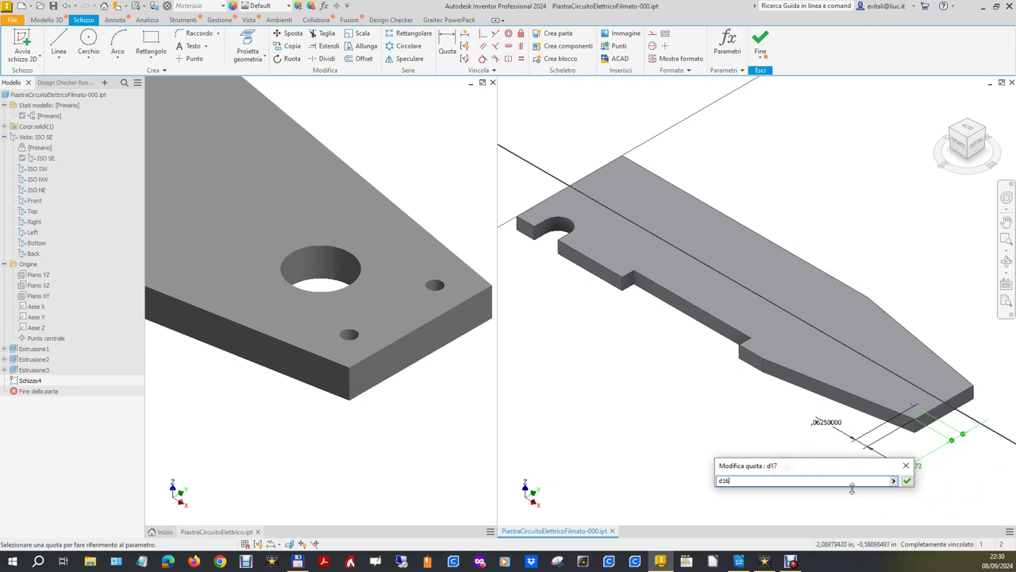
{"action": "left_click", "coordinate": [910, 481]}
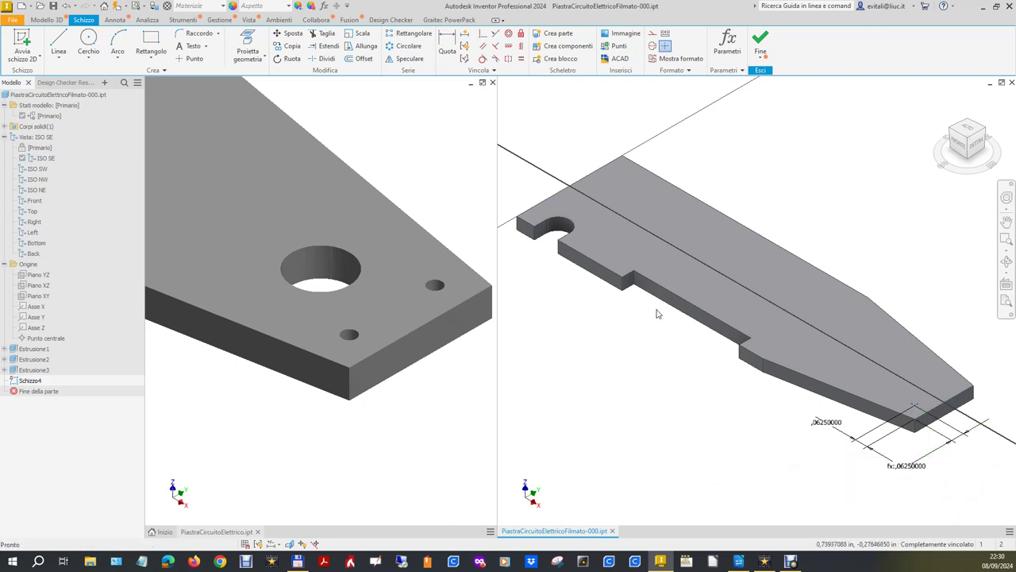
{"action": "left_click", "coordinate": [761, 41]}
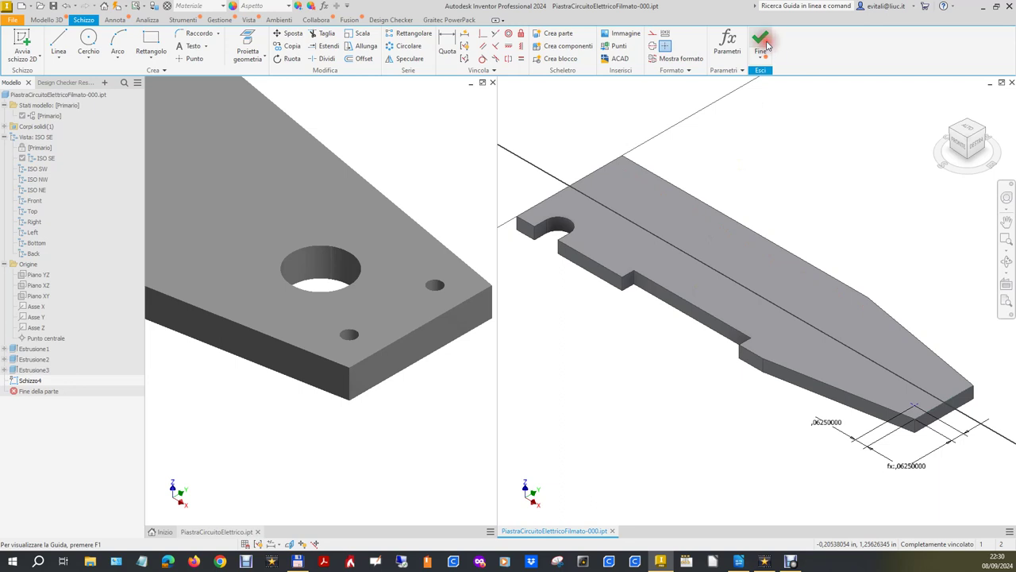
Measure the original small tip hole's diameter as 0,03 in.
{"action": "left_click", "coordinate": [361, 339]}
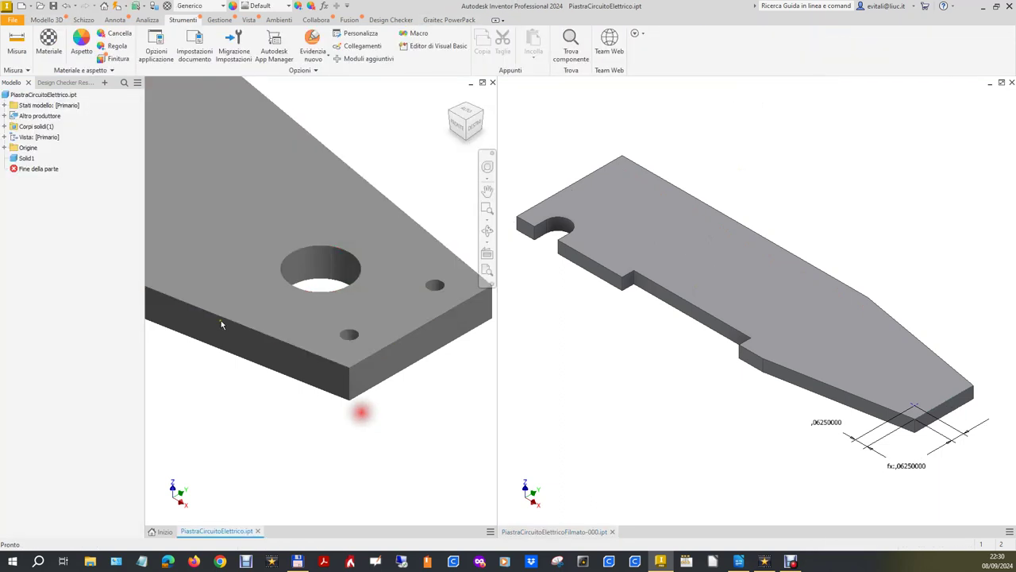
{"action": "left_click", "coordinate": [18, 44]}
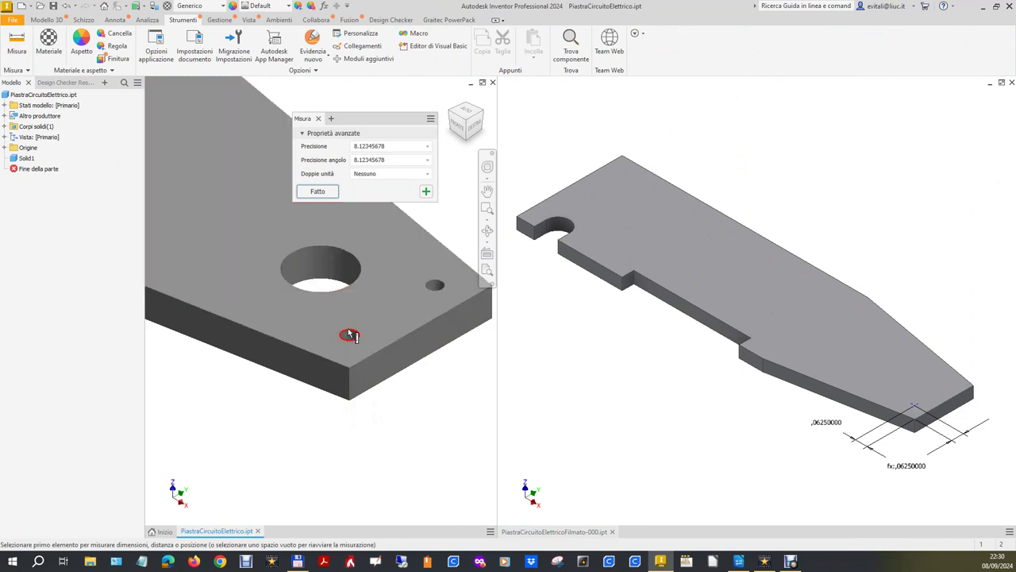
{"action": "left_click", "coordinate": [350, 334]}
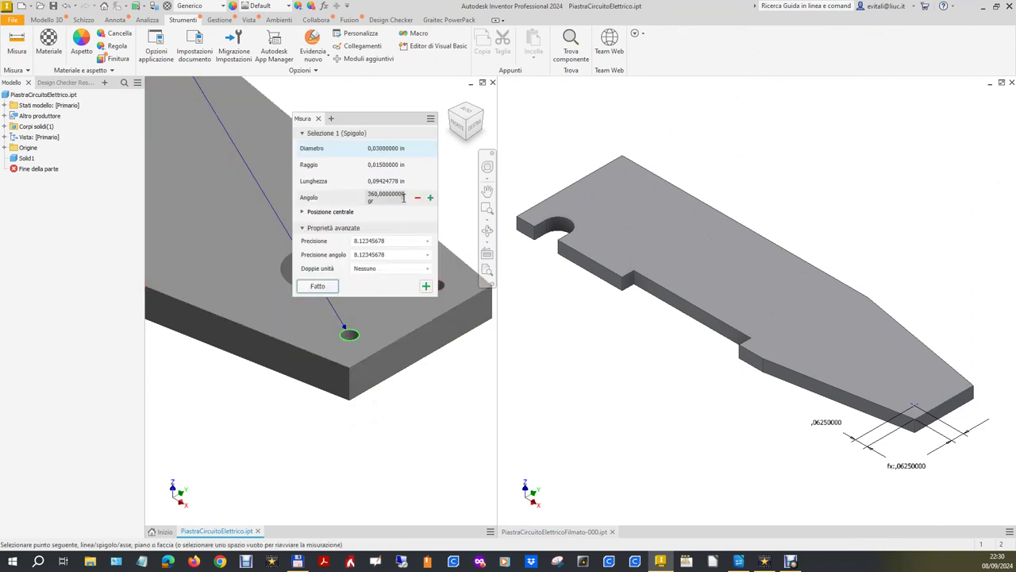
{"action": "left_click", "coordinate": [388, 150]}
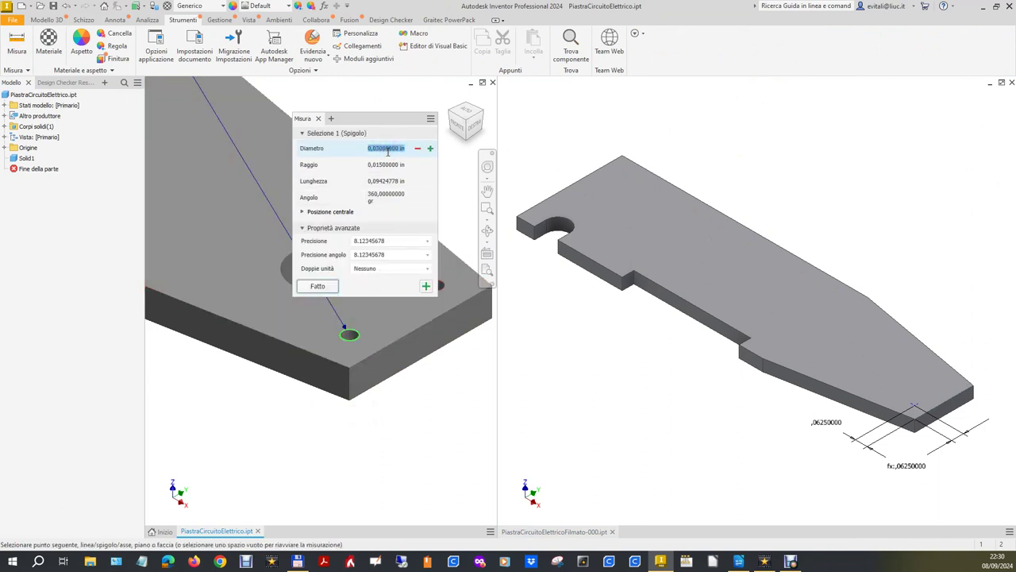
{"action": "left_click", "coordinate": [454, 363]}
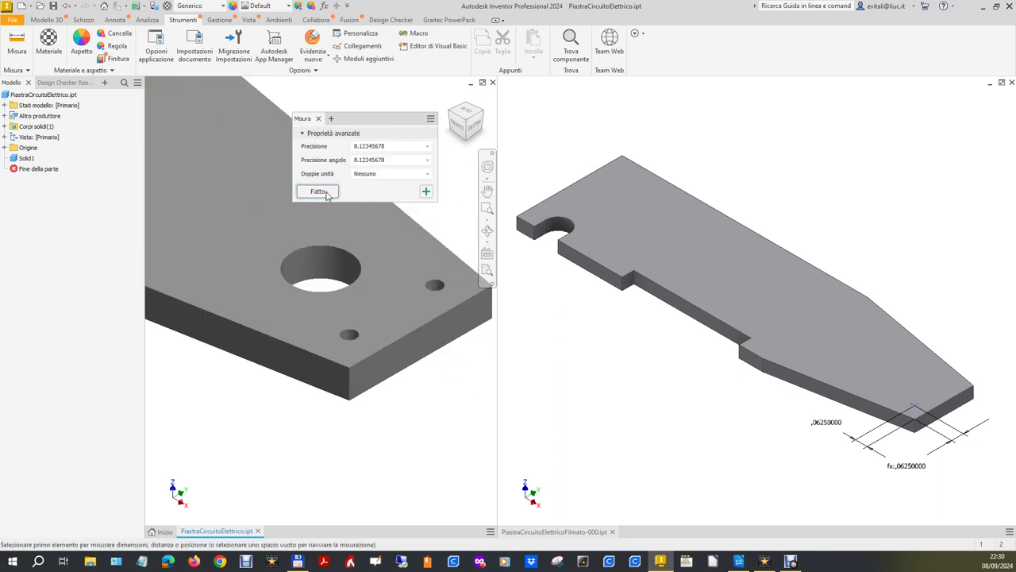
{"action": "left_click", "coordinate": [318, 192]}
Orbit the original plate around its holes, then restore the home view.
{"action": "left_click", "coordinate": [488, 231]}
{"action": "mouse_move", "coordinate": [377, 298]}
{"action": "left_mouse_down"}
{"action": "mouse_move", "coordinate": [382, 343]}
{"action": "mouse_move", "coordinate": [313, 340]}
{"action": "mouse_move", "coordinate": [328, 351]}
{"action": "mouse_move", "coordinate": [345, 415]}
{"action": "mouse_move", "coordinate": [400, 220]}
{"action": "left_mouse_up"}
{"action": "right_click", "coordinate": [420, 193]}
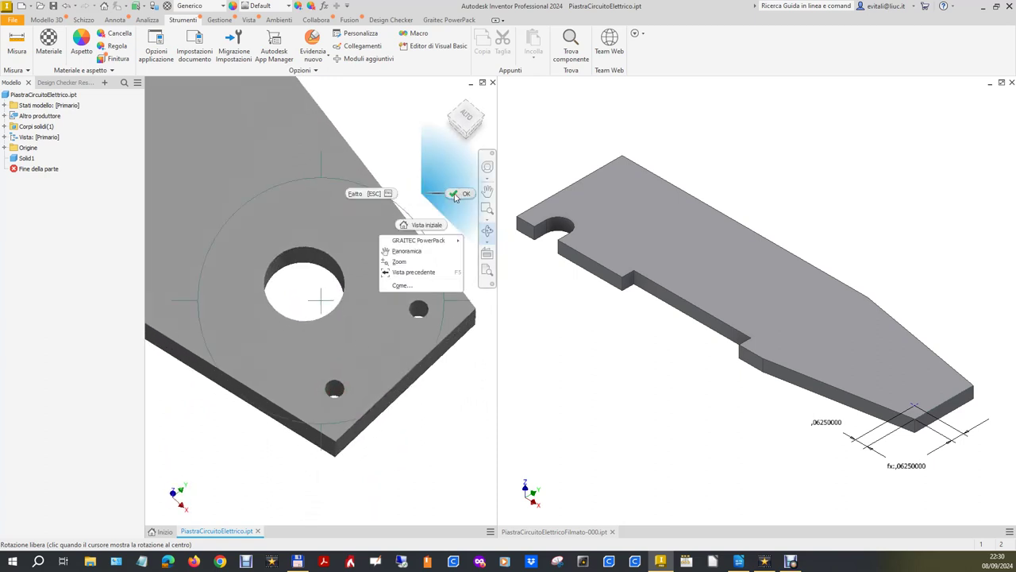
{"action": "left_click", "coordinate": [456, 195]}
{"action": "left_click", "coordinate": [451, 99]}
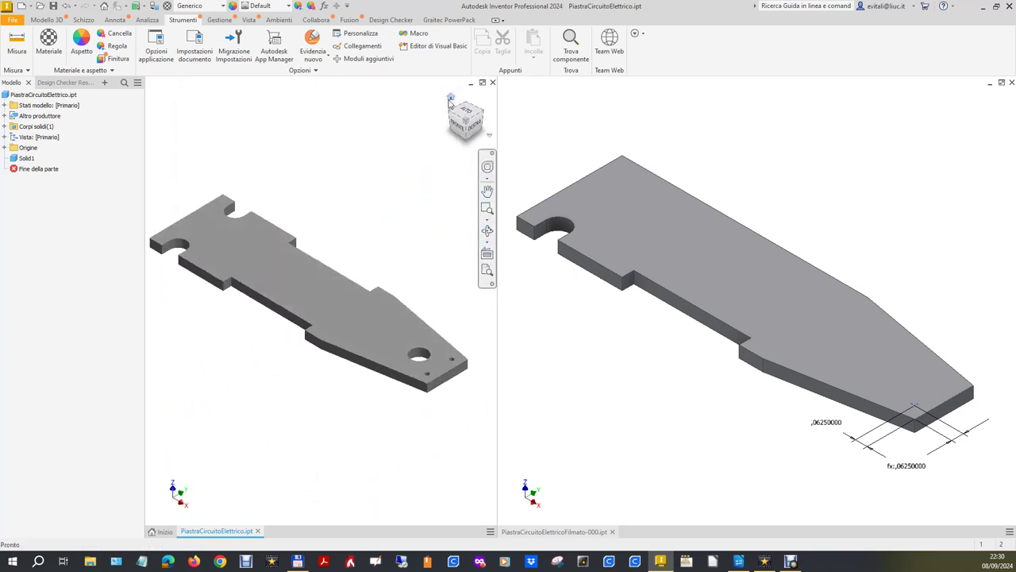
Add a 0,03 in diameter hole at Schizzo4's point near the new plate's tip.
{"action": "left_click", "coordinate": [804, 165]}
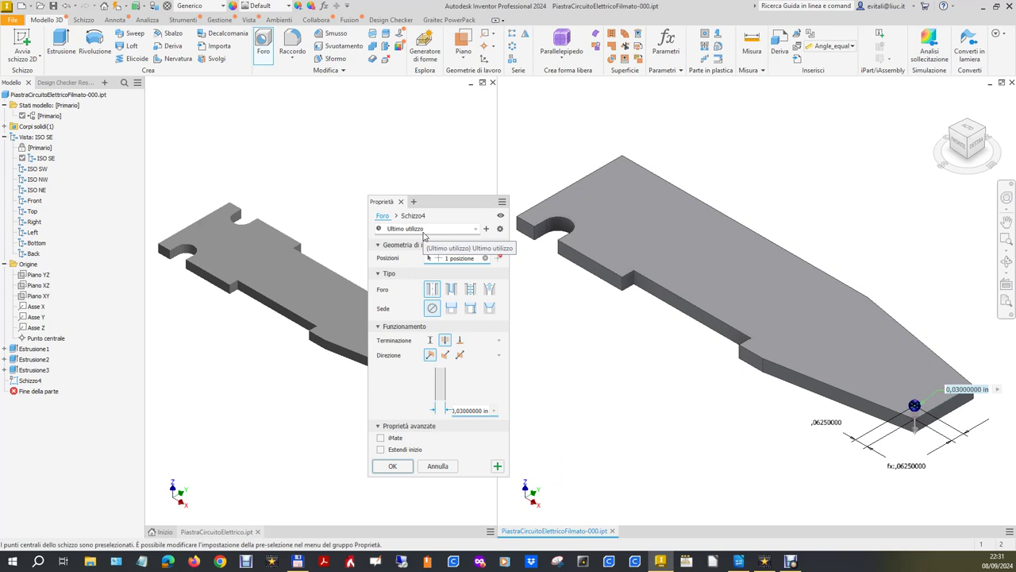
{"action": "left_click", "coordinate": [394, 466]}
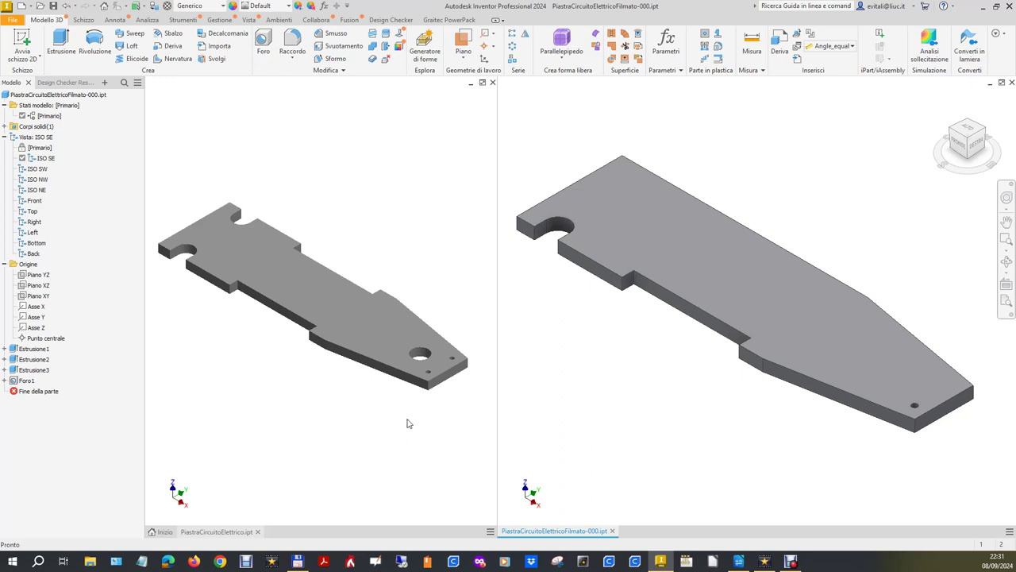
Mirror Estrusione2, Estrusione3 and Foro1 across Piano XZ.
{"action": "left_click", "coordinate": [525, 36]}
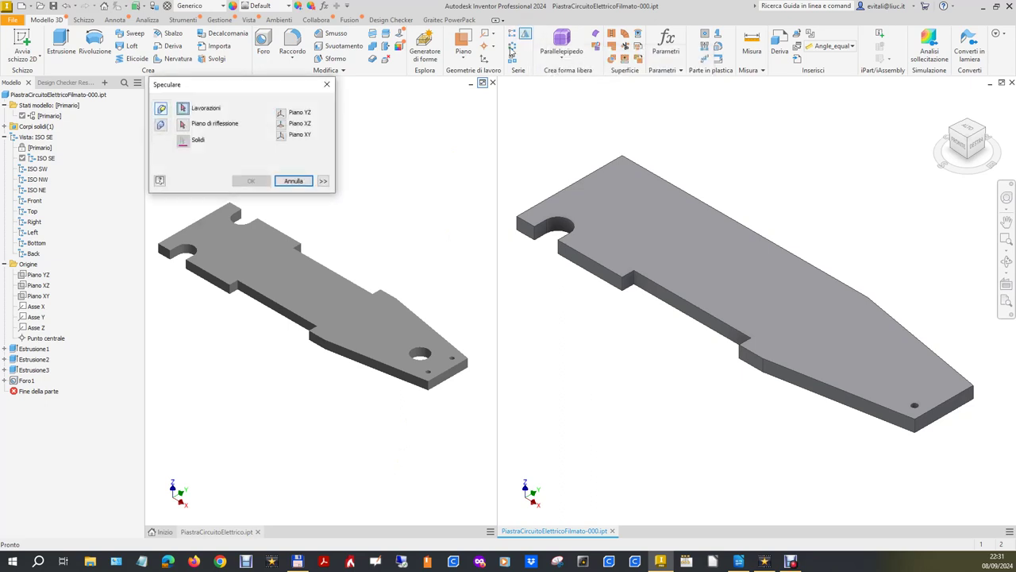
{"action": "left_click", "coordinate": [30, 381]}
{"action": "left_click", "coordinate": [33, 370]}
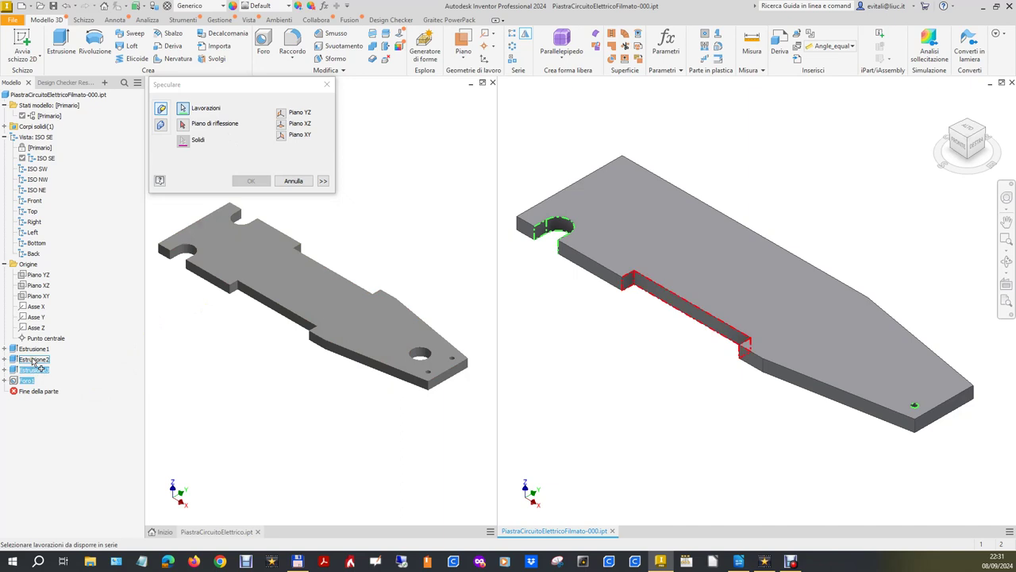
{"action": "left_click", "coordinate": [33, 361]}
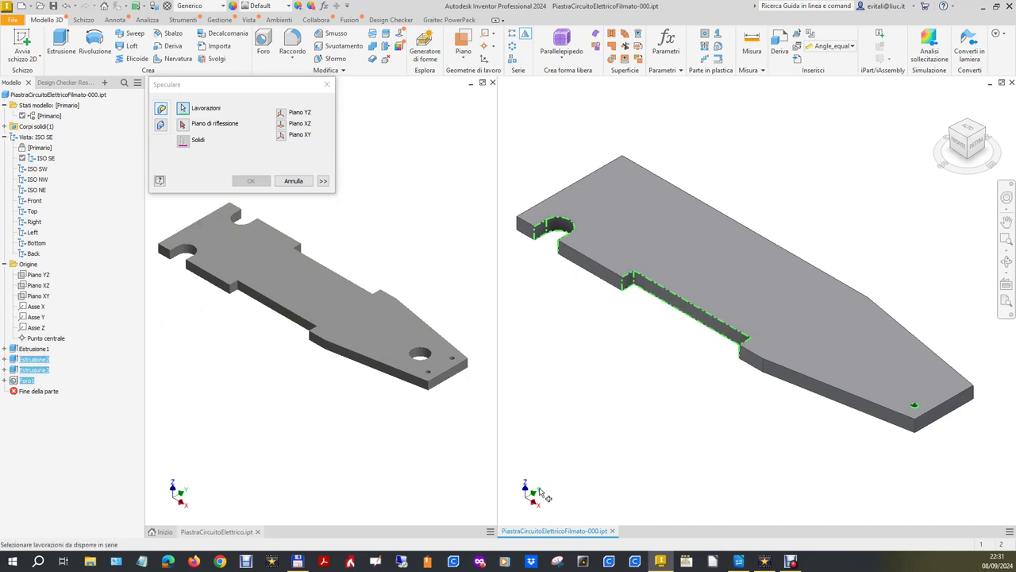
{"action": "left_click", "coordinate": [281, 125]}
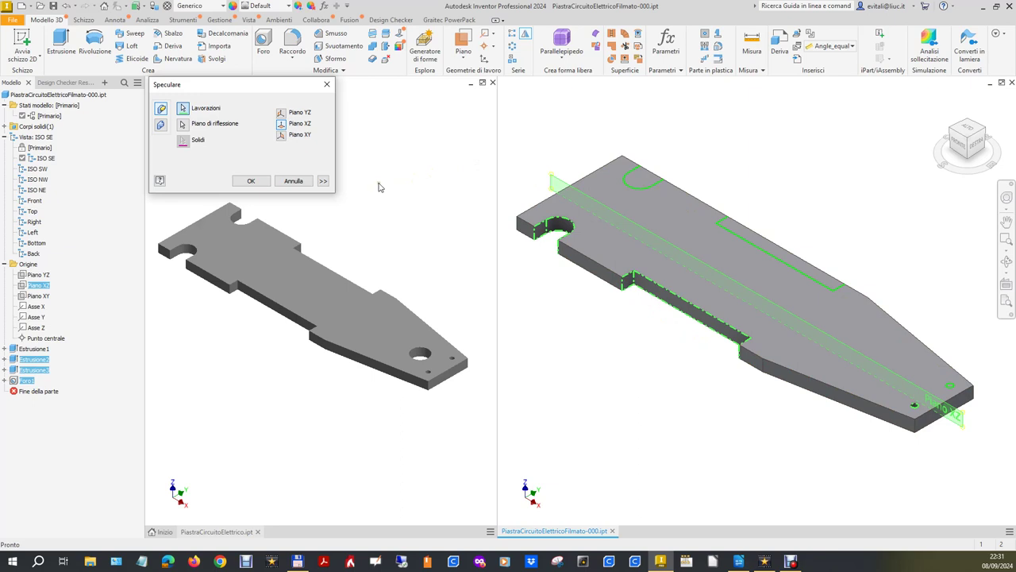
{"action": "left_click", "coordinate": [251, 181]}
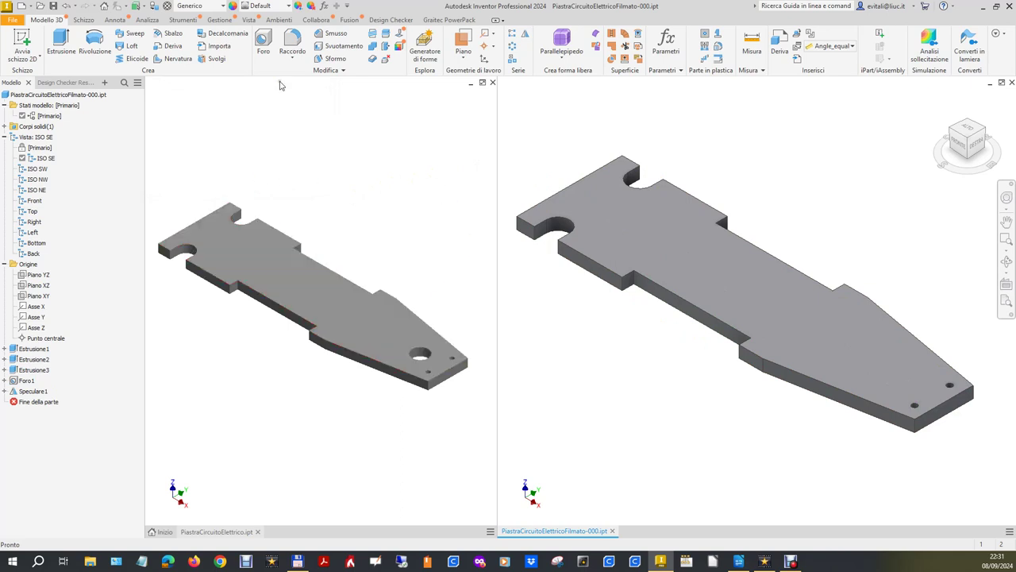
Start a 2D sketch on the plate's top face and place one sketch point.
{"action": "left_click", "coordinate": [23, 41]}
{"action": "left_click", "coordinate": [814, 308]}
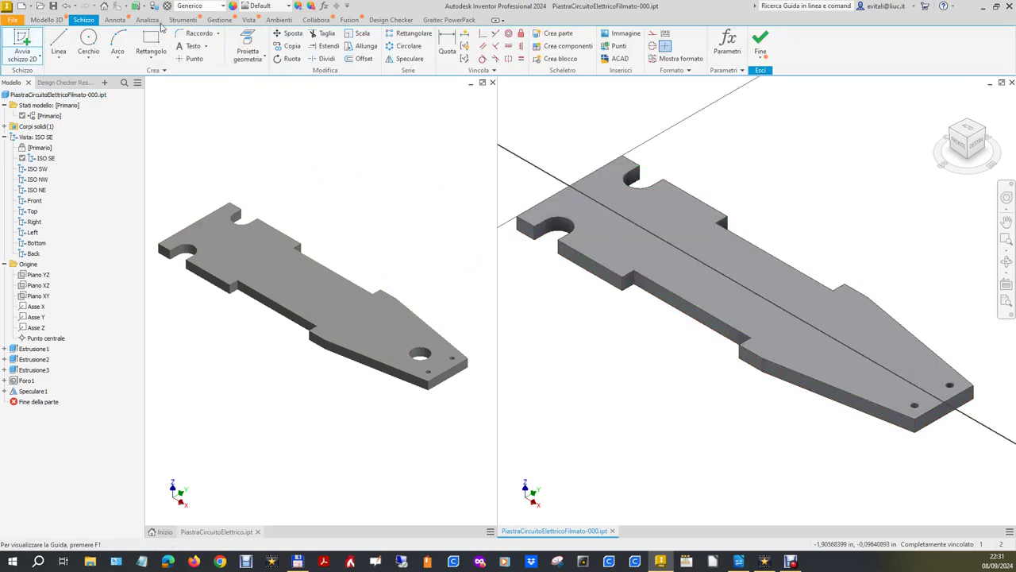
{"action": "left_click", "coordinate": [185, 62]}
{"action": "left_click", "coordinate": [883, 358]}
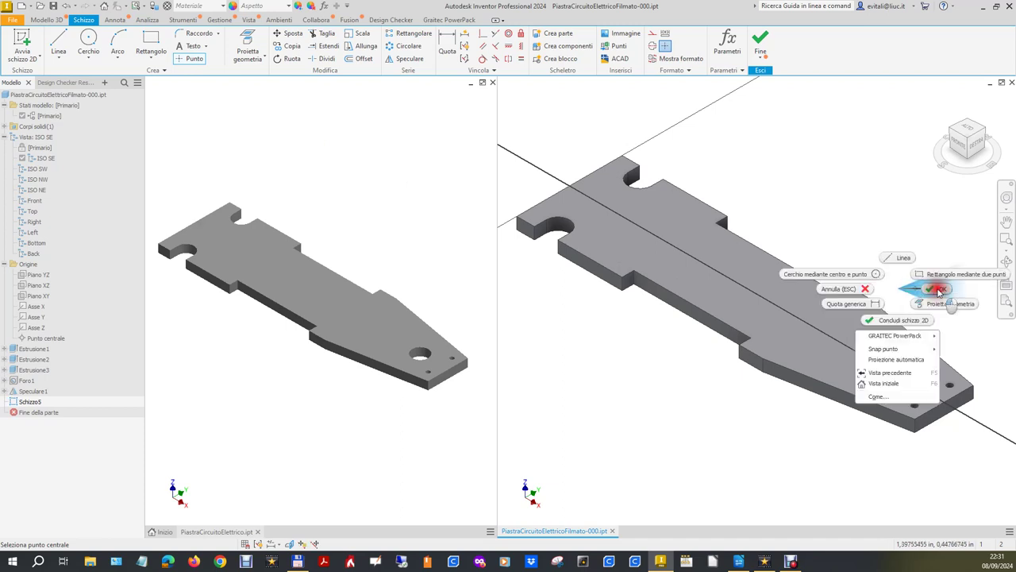
{"action": "left_click", "coordinate": [935, 289]}
Dimension the point twice from the narrow end edge, keeping 0.36023881 in for the first.
{"action": "left_click", "coordinate": [447, 44]}
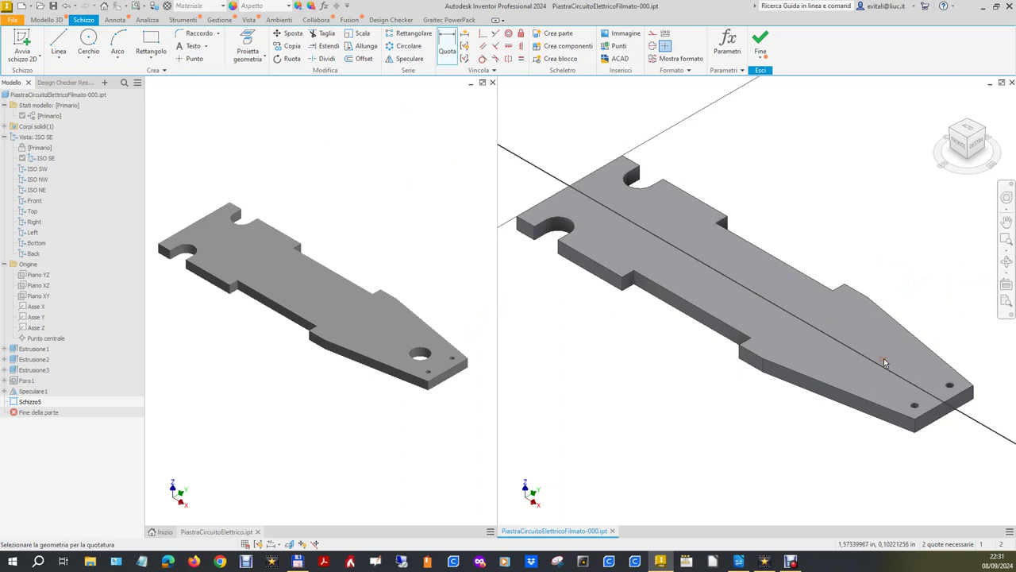
{"action": "left_click", "coordinate": [952, 402]}
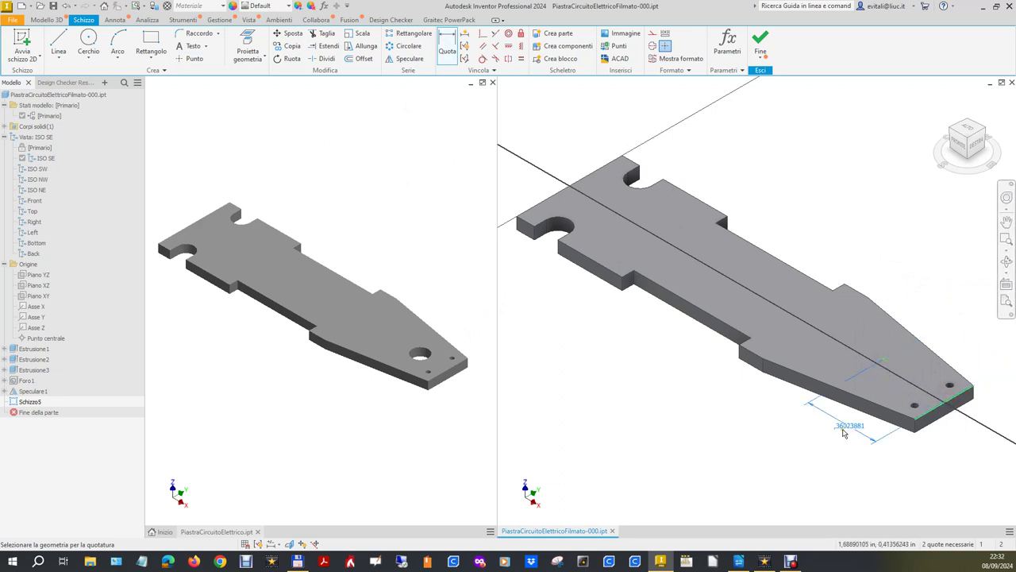
{"action": "left_click", "coordinate": [827, 441]}
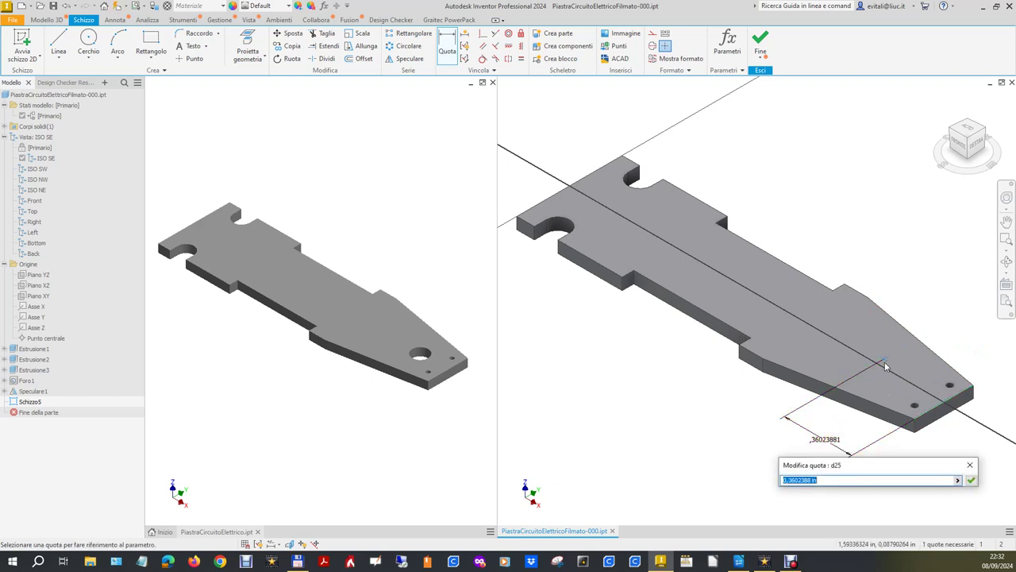
{"action": "left_click", "coordinate": [972, 482]}
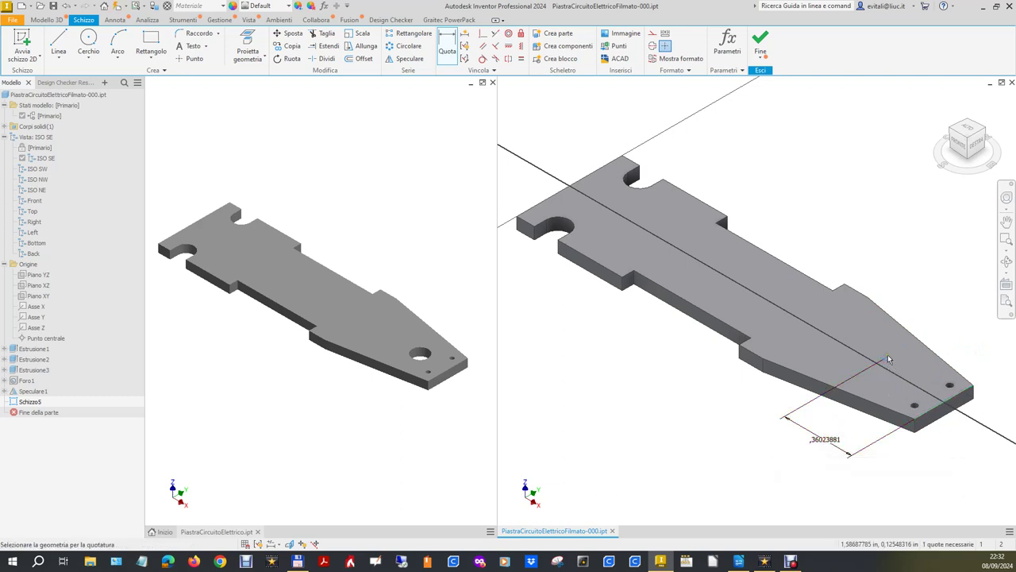
{"action": "left_click", "coordinate": [932, 427]}
{"action": "left_click", "coordinate": [947, 470]}
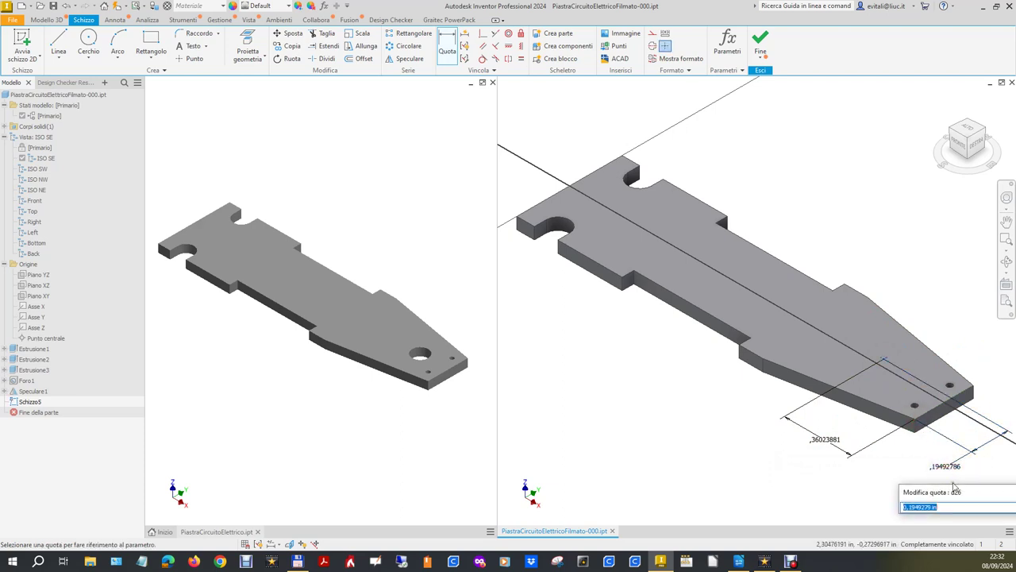
Accept the second dimension, then measure the original's hole centre to corner: X offset 0.21875 in.
{"action": "left_click", "coordinate": [920, 501]}
{"action": "left_click", "coordinate": [464, 429]}
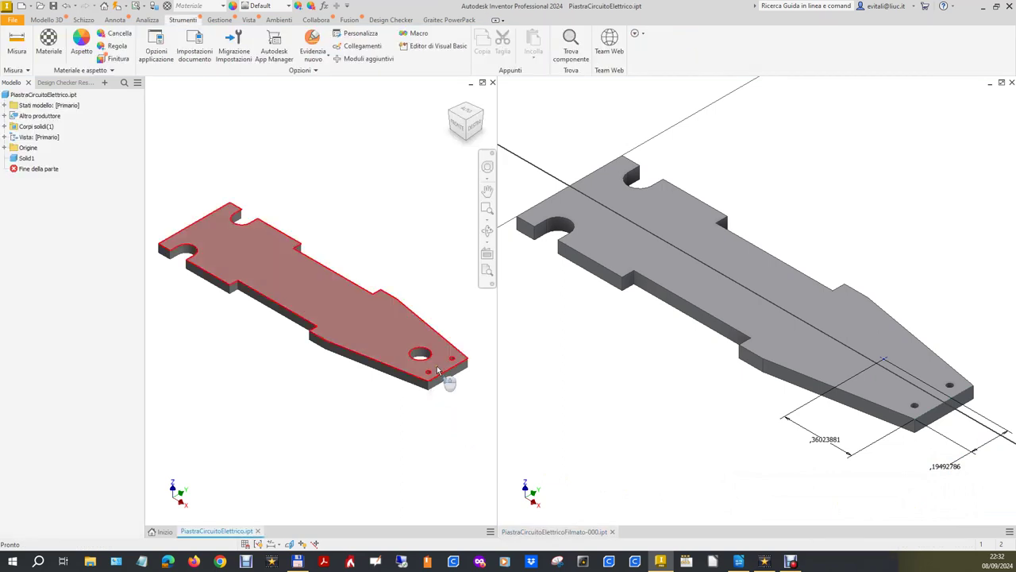
{"action": "scroll", "coordinate": [430, 356], "scroll_direction": "down", "scroll_amount": 3}
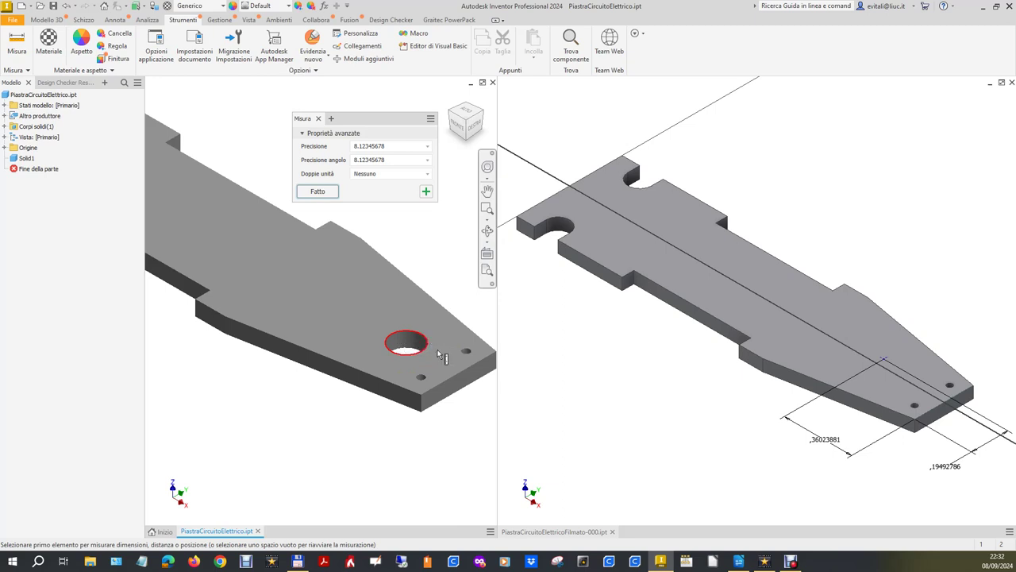
{"action": "left_click", "coordinate": [479, 350]}
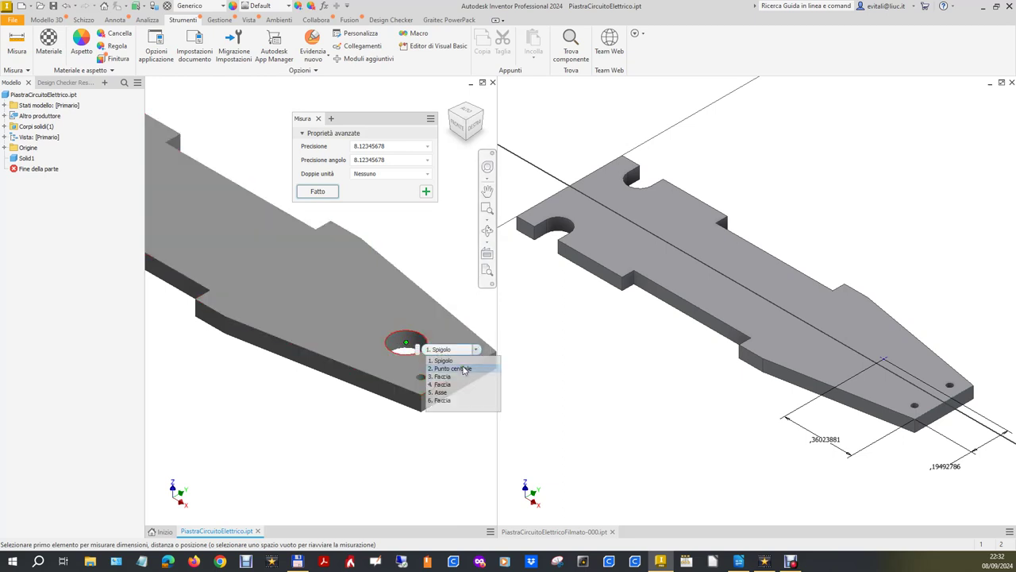
{"action": "left_click", "coordinate": [451, 368]}
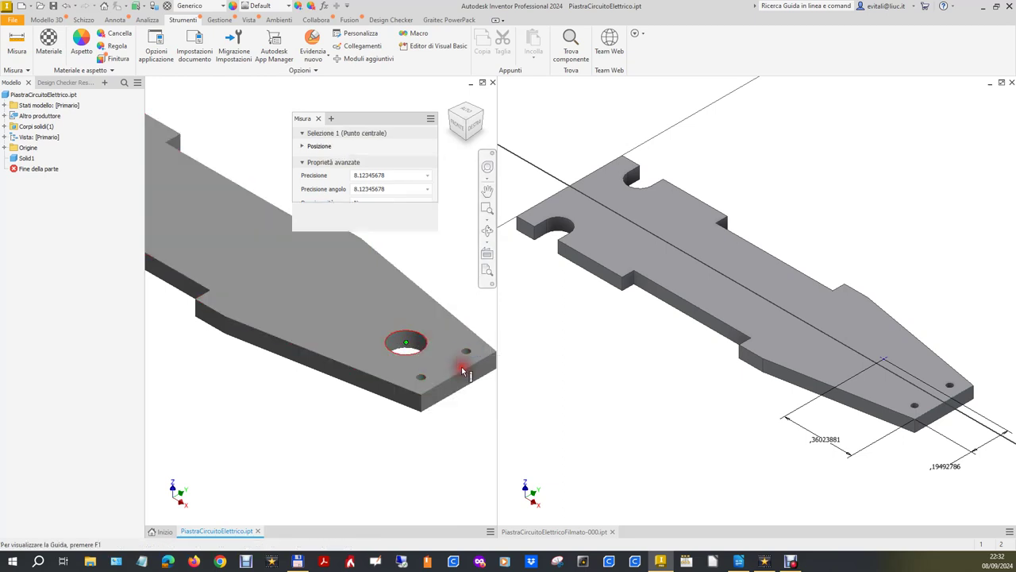
{"action": "left_click", "coordinate": [422, 397]}
{"action": "mouse_move", "coordinate": [366, 171]}
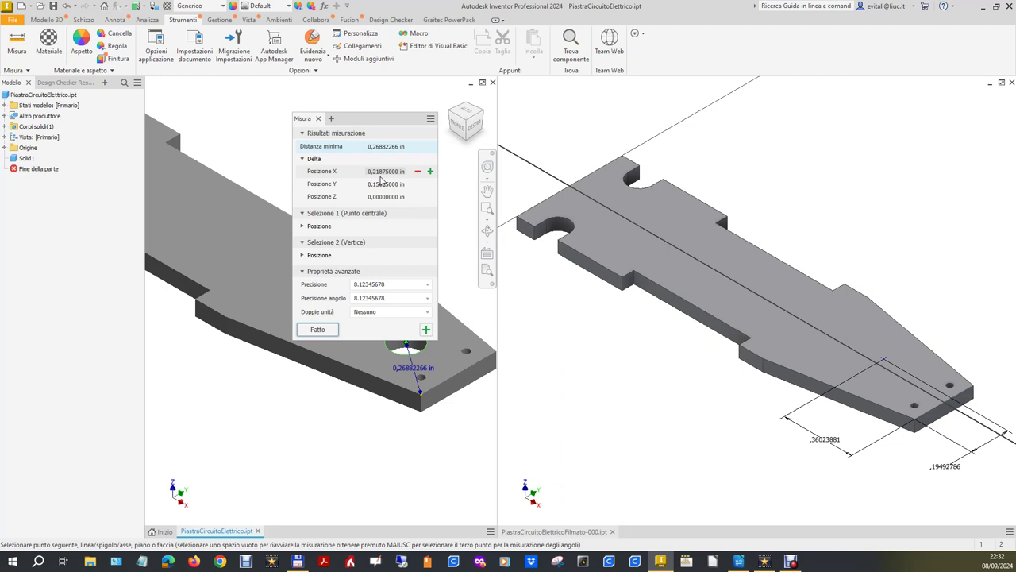
{"action": "left_click", "coordinate": [373, 173]}
{"action": "left_click", "coordinate": [370, 174]}
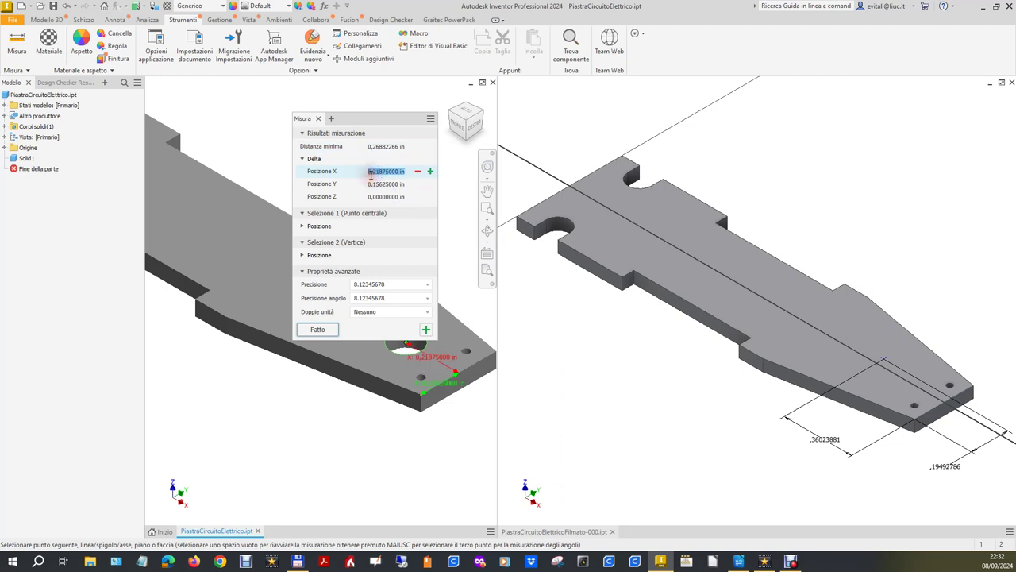
Change the point's first dimension to 7/32 (0.21875 in).
{"action": "double_click", "coordinate": [818, 445]}
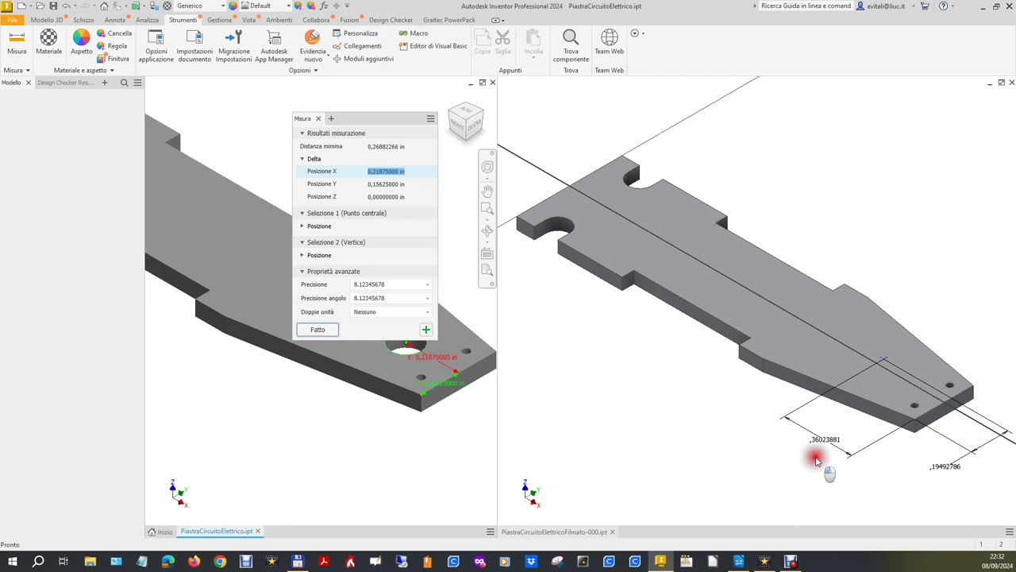
{"action": "double_click", "coordinate": [826, 442]}
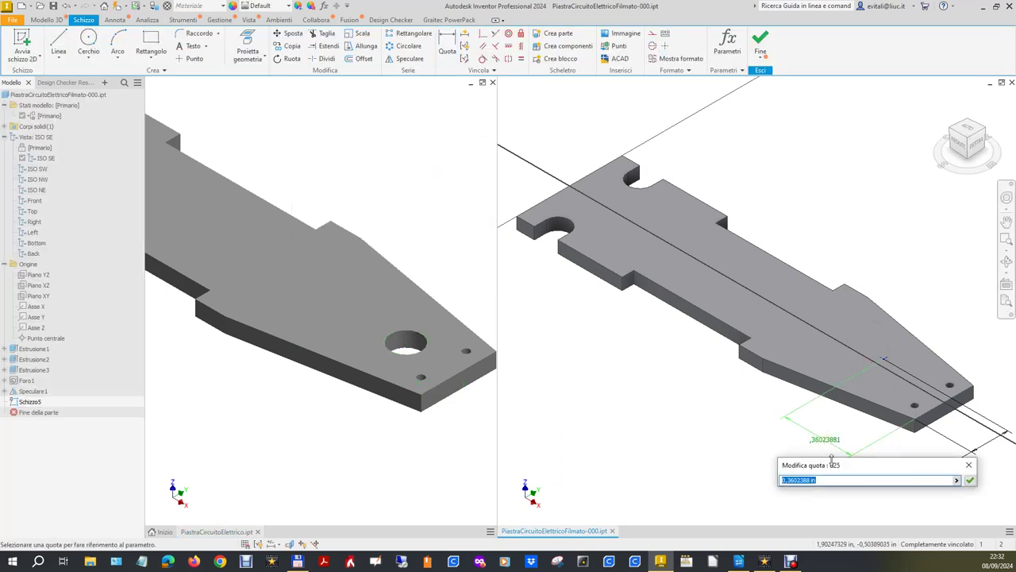
{"action": "type", "text": "7/32"}
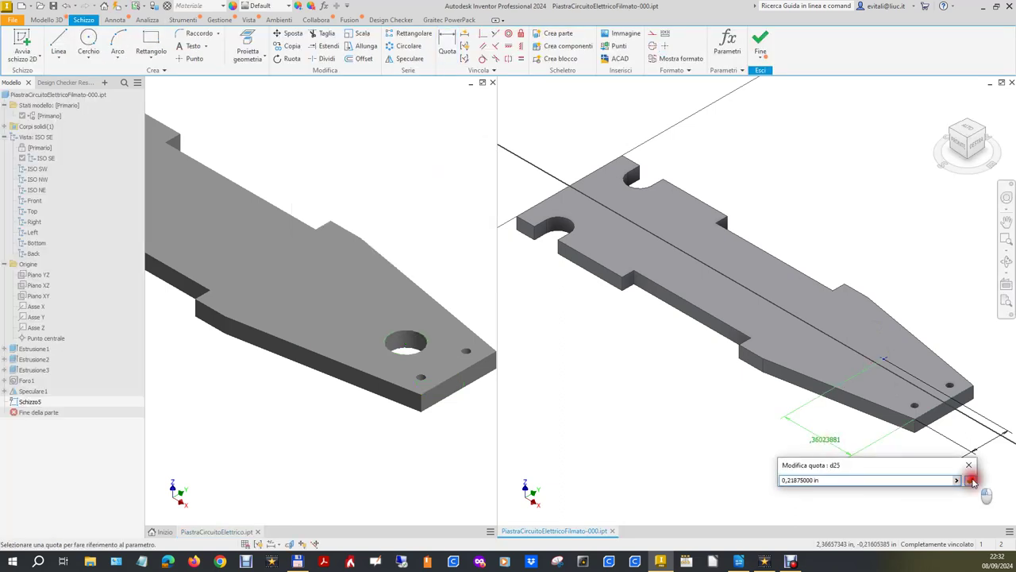
{"action": "left_click", "coordinate": [969, 479]}
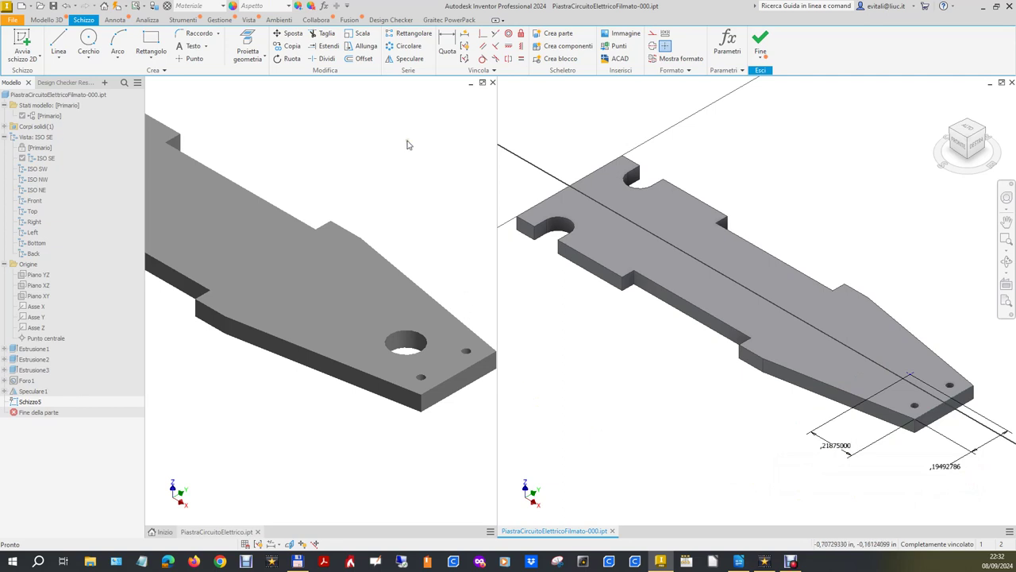
{"action": "left_click", "coordinate": [270, 142]}
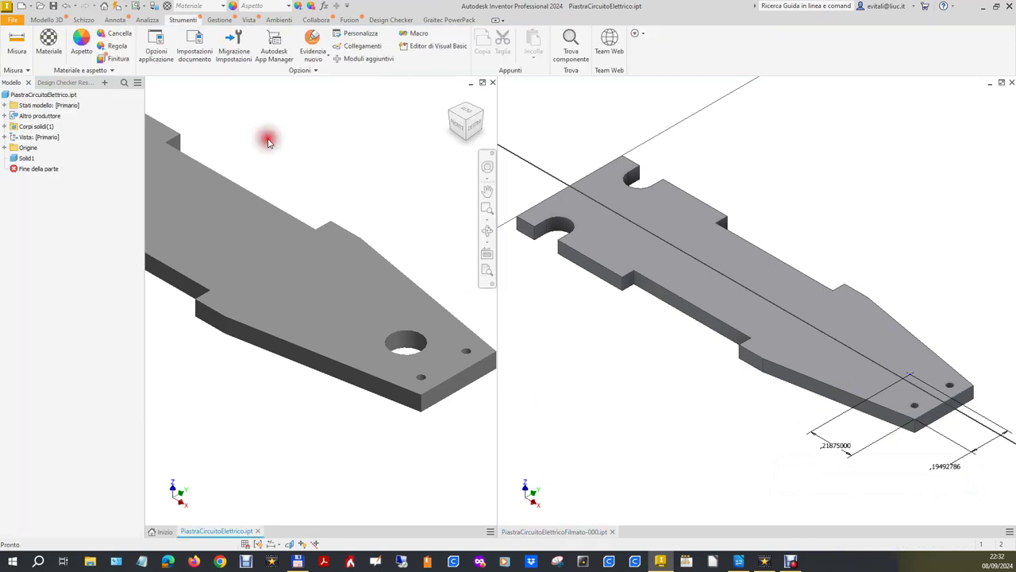
Measure the original's hole centre to corner again and copy the Y offset value.
{"action": "left_click", "coordinate": [15, 43]}
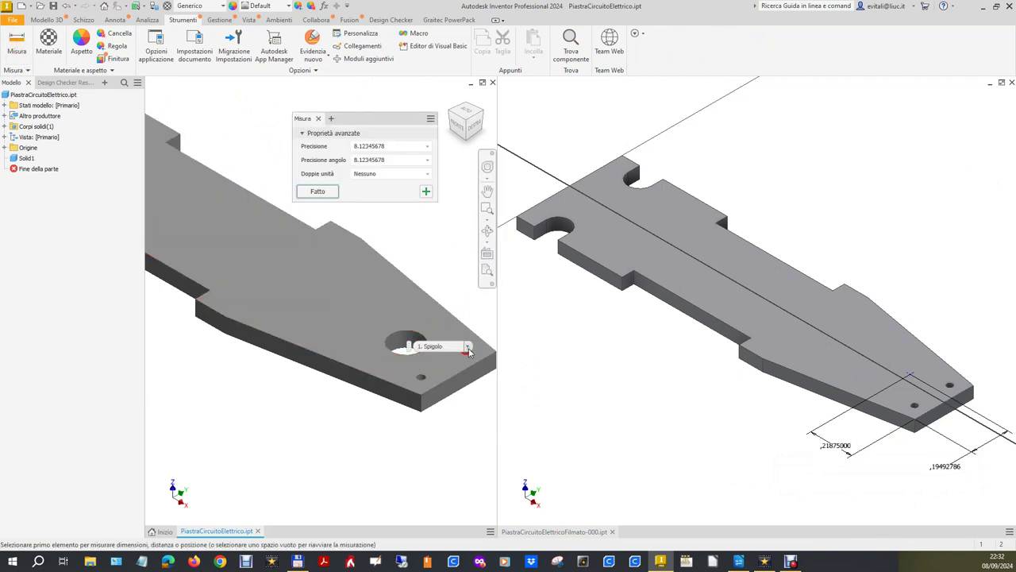
{"action": "left_click", "coordinate": [468, 346]}
{"action": "left_click", "coordinate": [450, 366]}
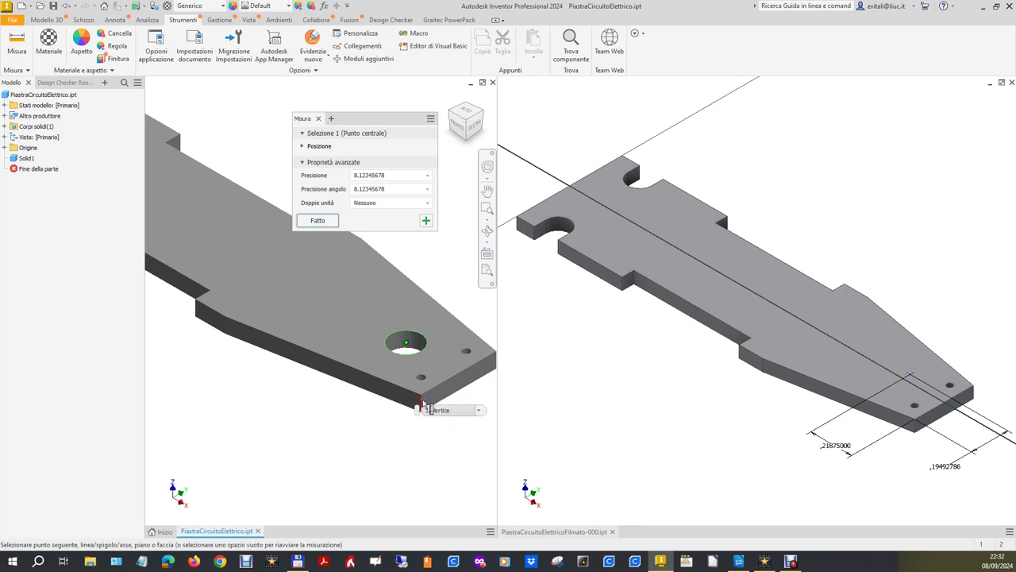
{"action": "left_click", "coordinate": [421, 397]}
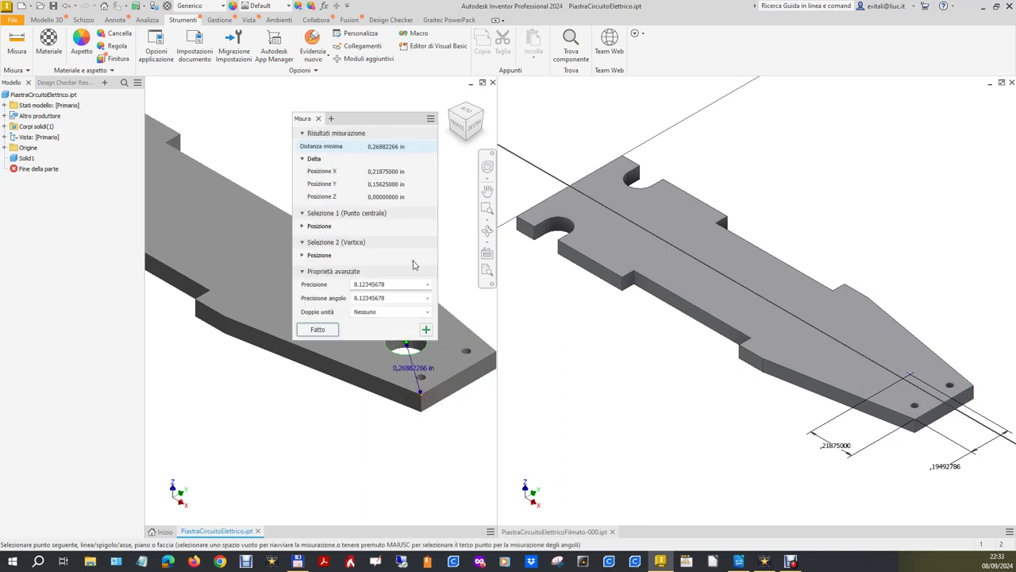
{"action": "left_click", "coordinate": [392, 185]}
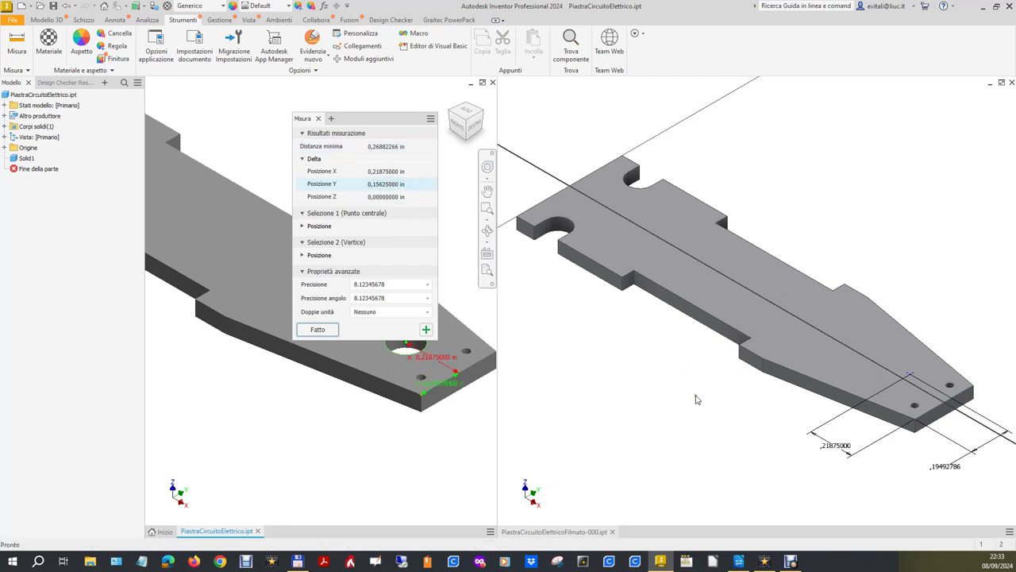
Set the point's second dimension to the pasted 0.15625 in and finish the sketch.
{"action": "left_click", "coordinate": [734, 406]}
{"action": "double_click", "coordinate": [946, 467]}
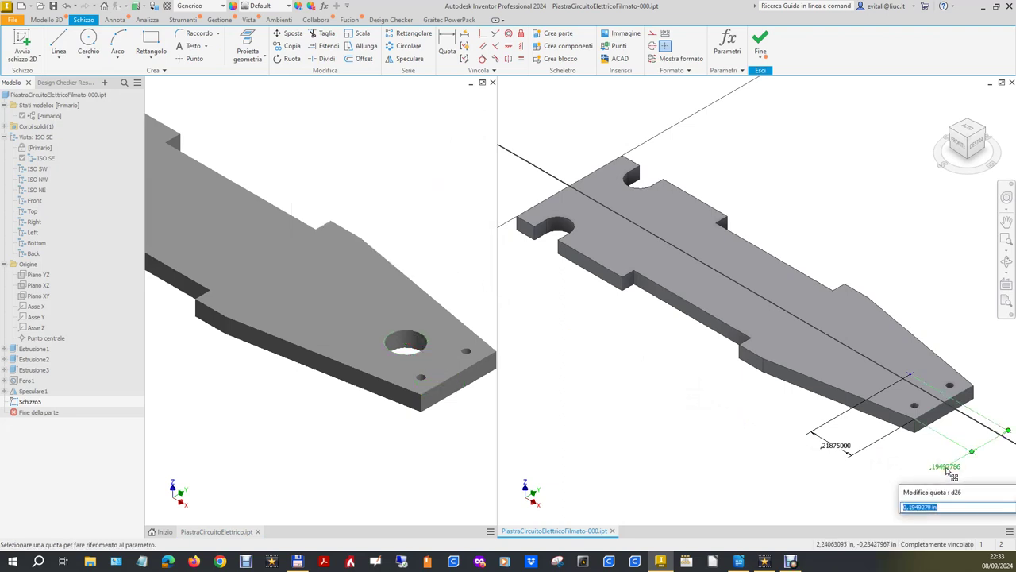
{"action": "key", "text": "ctrl+v"}
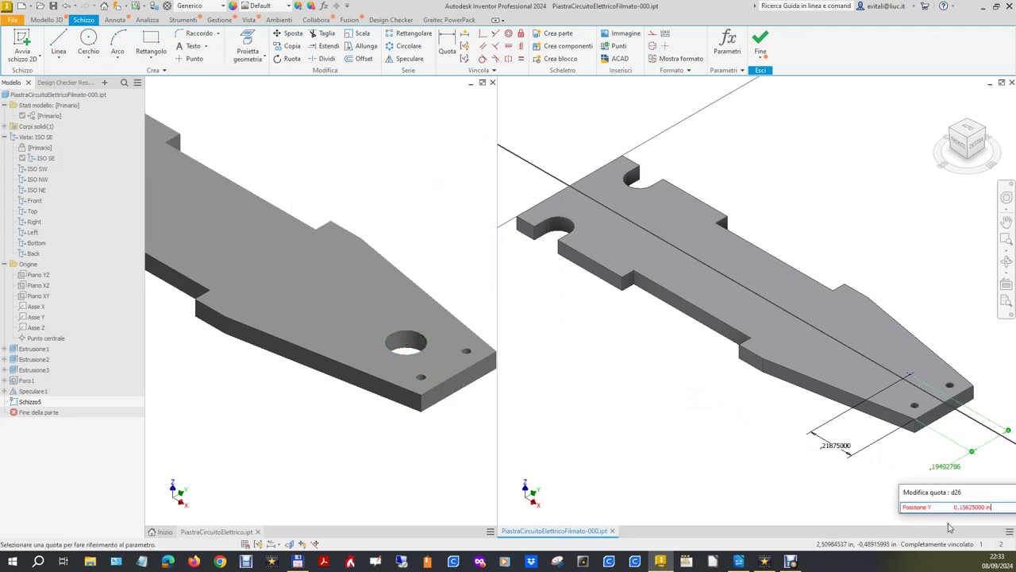
{"action": "left_click_drag", "start_coordinate": [956, 508], "coordinate": [864, 509]}
{"action": "key", "text": "BackSpace"}
{"action": "left_click_drag", "start_coordinate": [981, 493], "coordinate": [804, 502]}
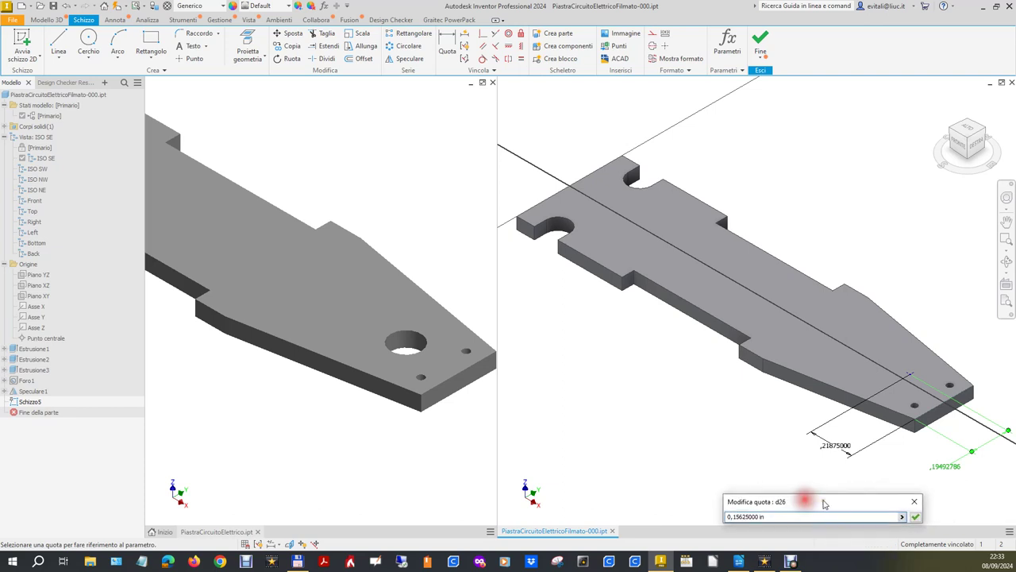
{"action": "left_click", "coordinate": [915, 517]}
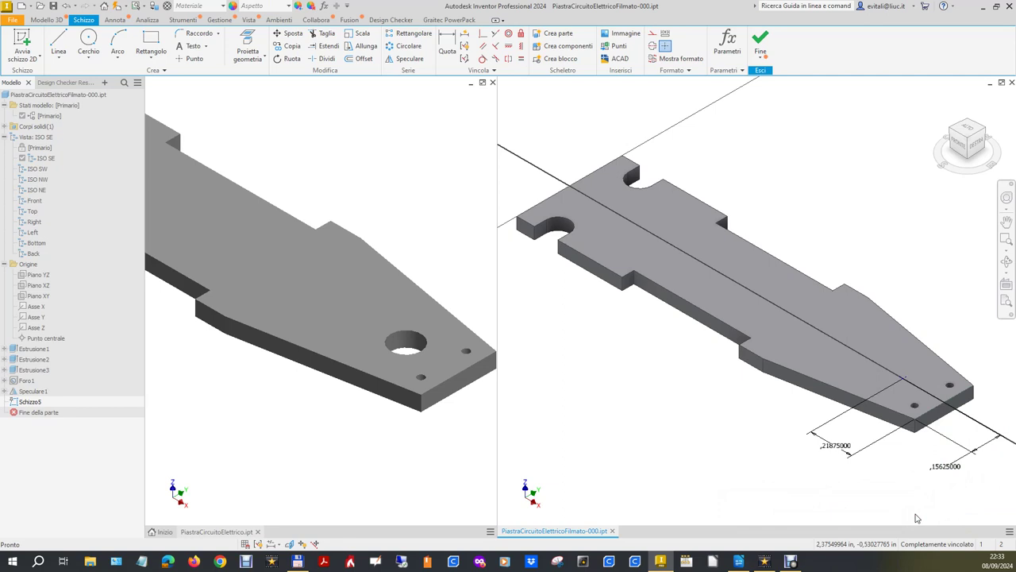
{"action": "left_click", "coordinate": [761, 43]}
{"action": "left_click", "coordinate": [453, 245]}
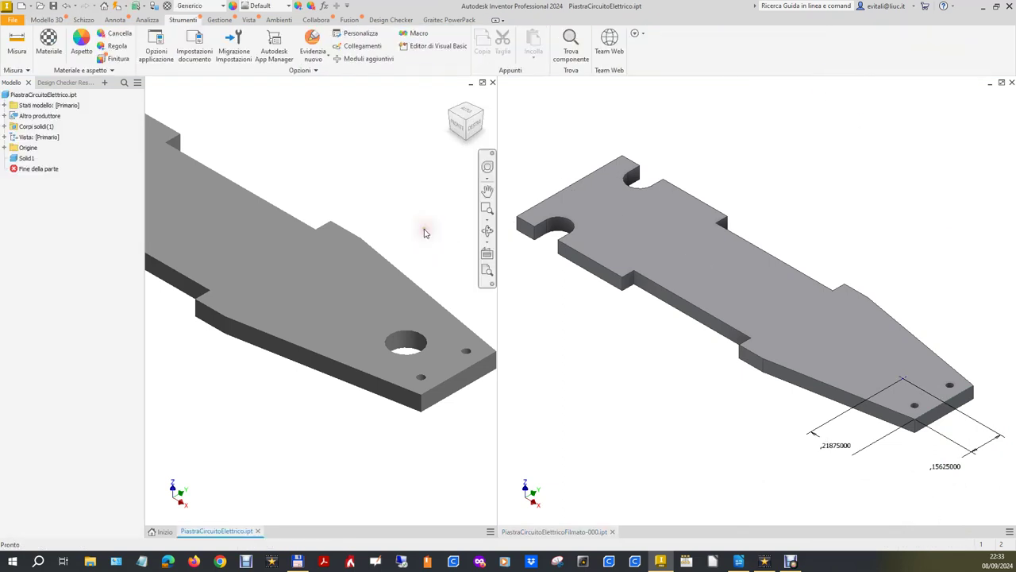
Measure the diameter of the original plate's large hole.
{"action": "left_click", "coordinate": [17, 44]}
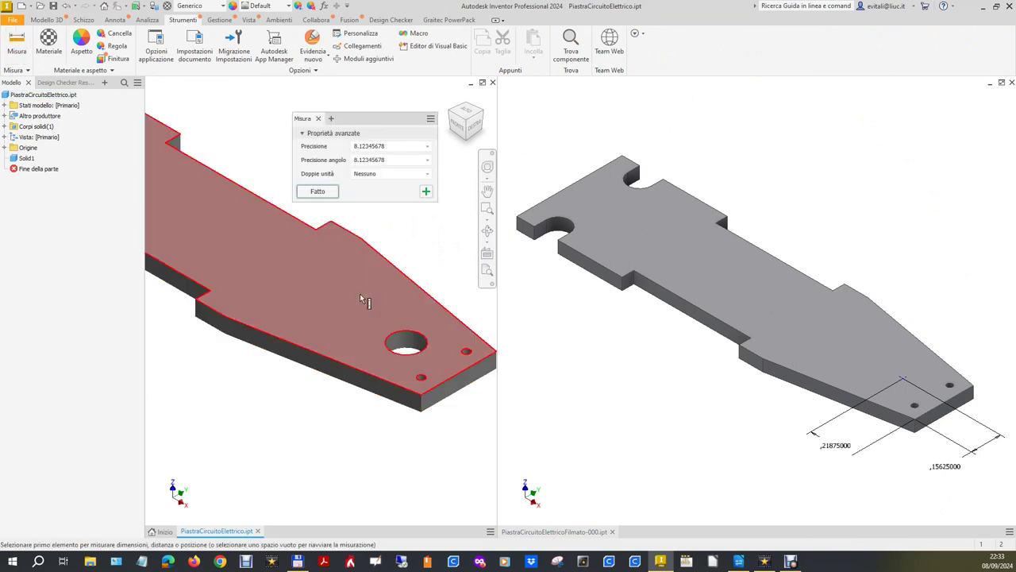
{"action": "left_click", "coordinate": [396, 336]}
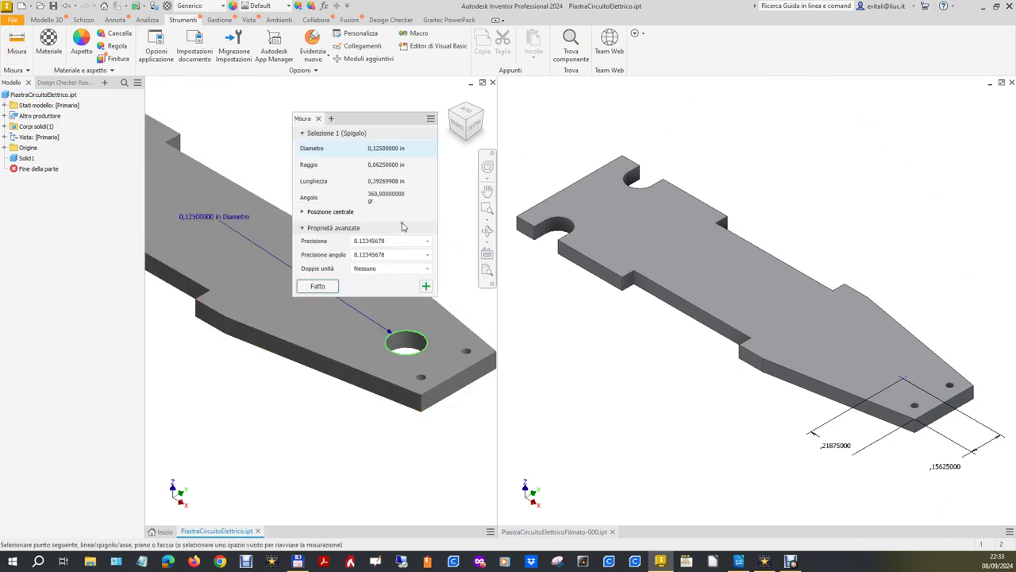
{"action": "double_click", "coordinate": [382, 148]}
Add a 0.125 in diameter hole at the sketch point on the recreated plate.
{"action": "left_click", "coordinate": [546, 413]}
{"action": "left_click", "coordinate": [596, 156]}
{"action": "key", "text": "h"}
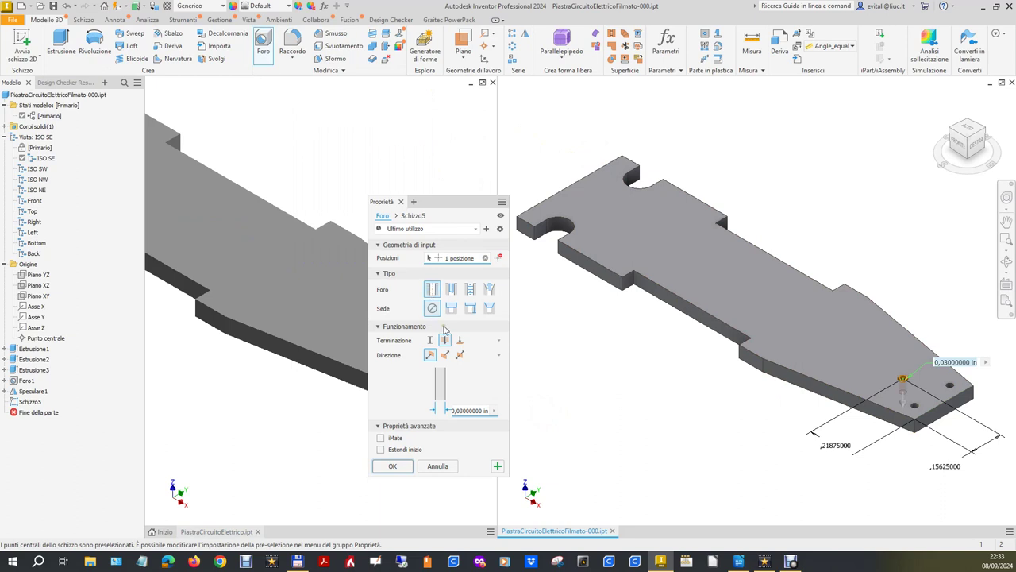
{"action": "double_click", "coordinate": [456, 411]}
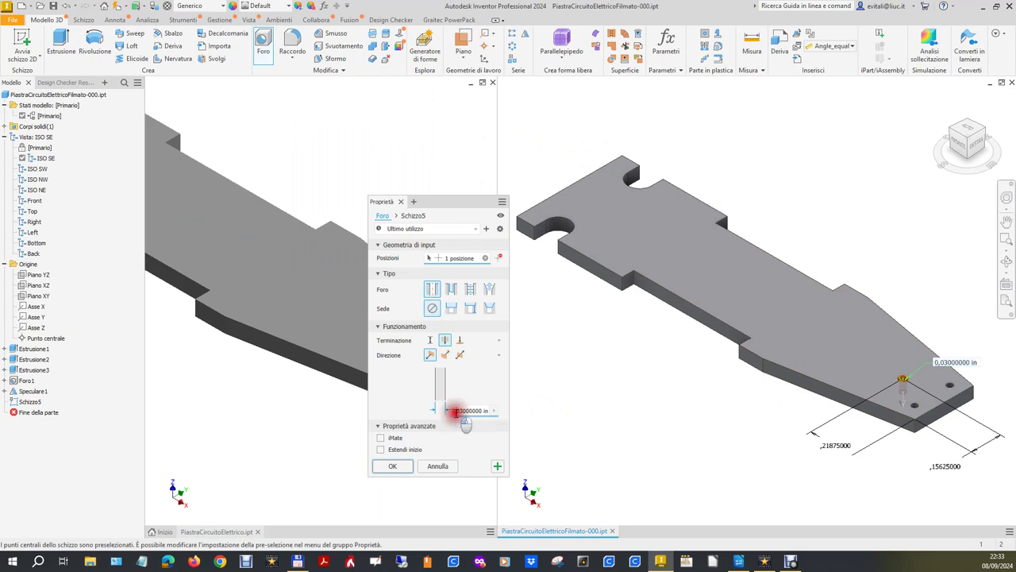
{"action": "type", "text": "0,0"}
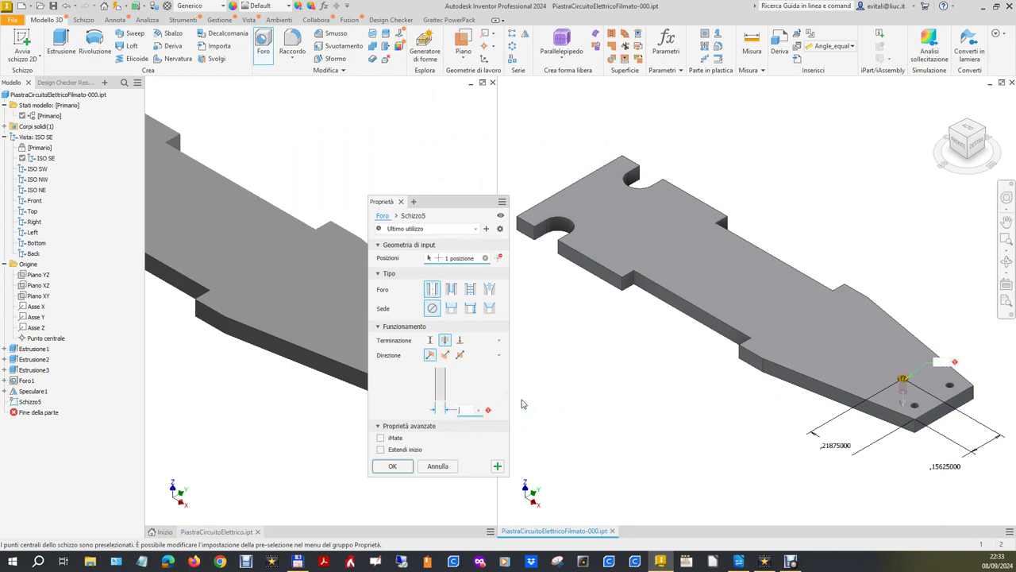
{"action": "type", "text": "12500000"}
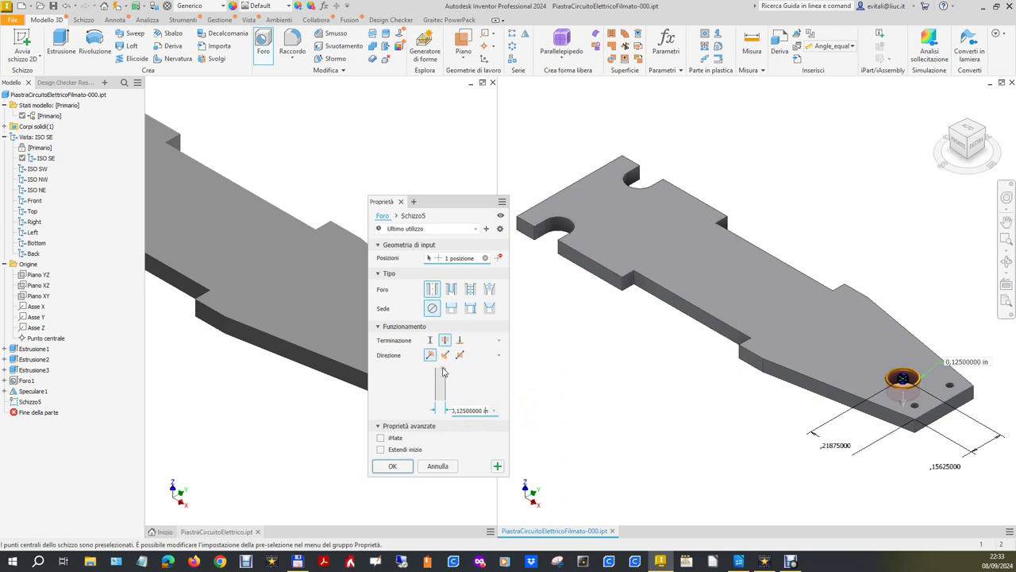
{"action": "left_click", "coordinate": [392, 466]}
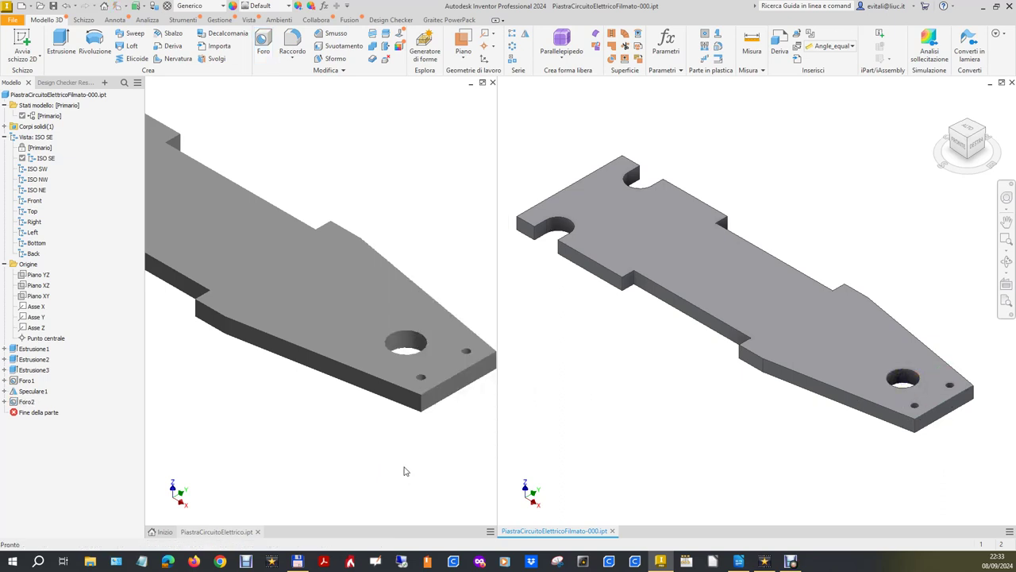
Show the original plate in its home view and select its root PiastraCircuitoElettrico.ipt node.
{"action": "left_click", "coordinate": [431, 233]}
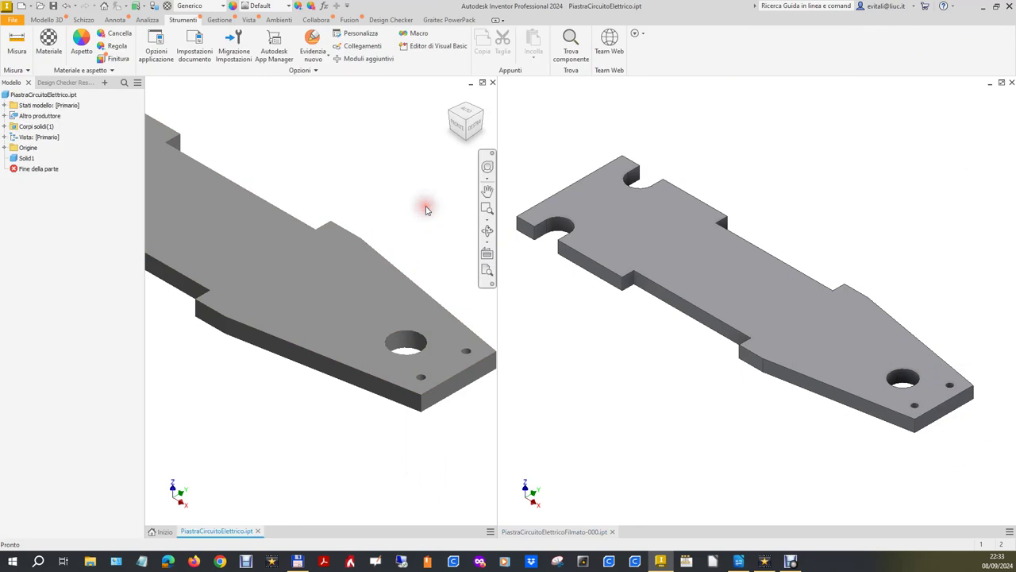
{"action": "left_click", "coordinate": [449, 97]}
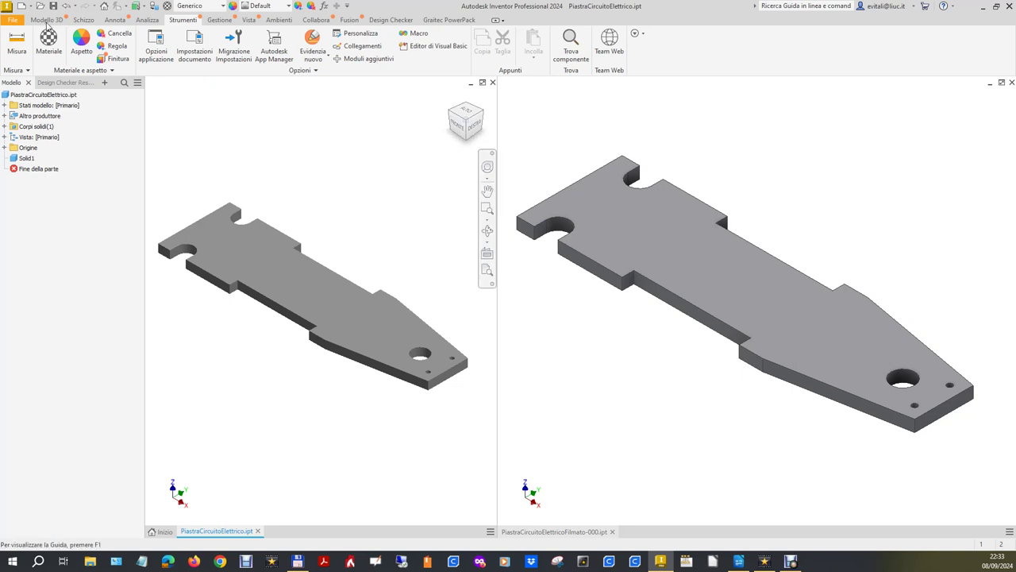
{"action": "left_click", "coordinate": [13, 24]}
{"action": "left_click", "coordinate": [30, 117]}
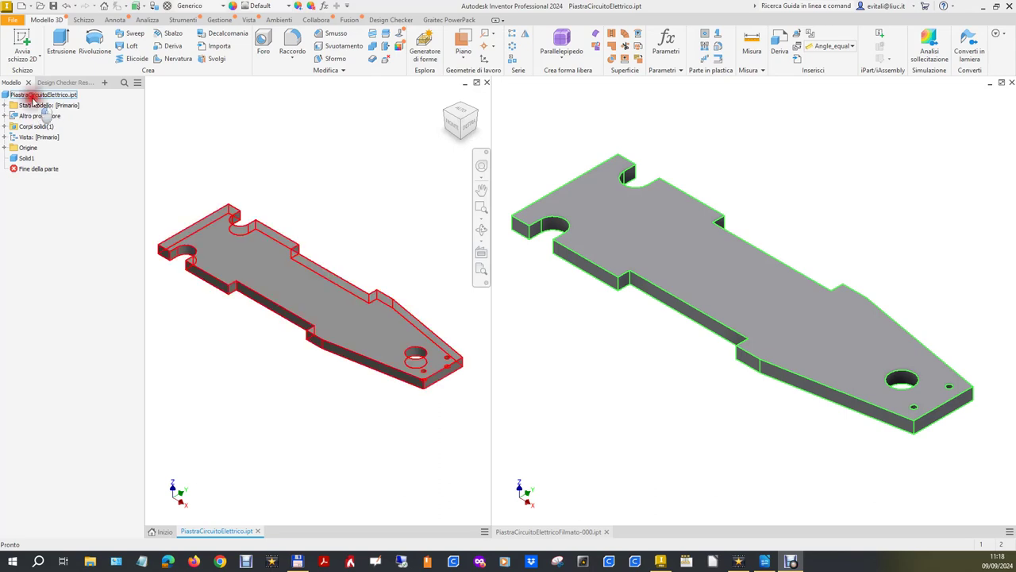
{"action": "left_click", "coordinate": [34, 97]}
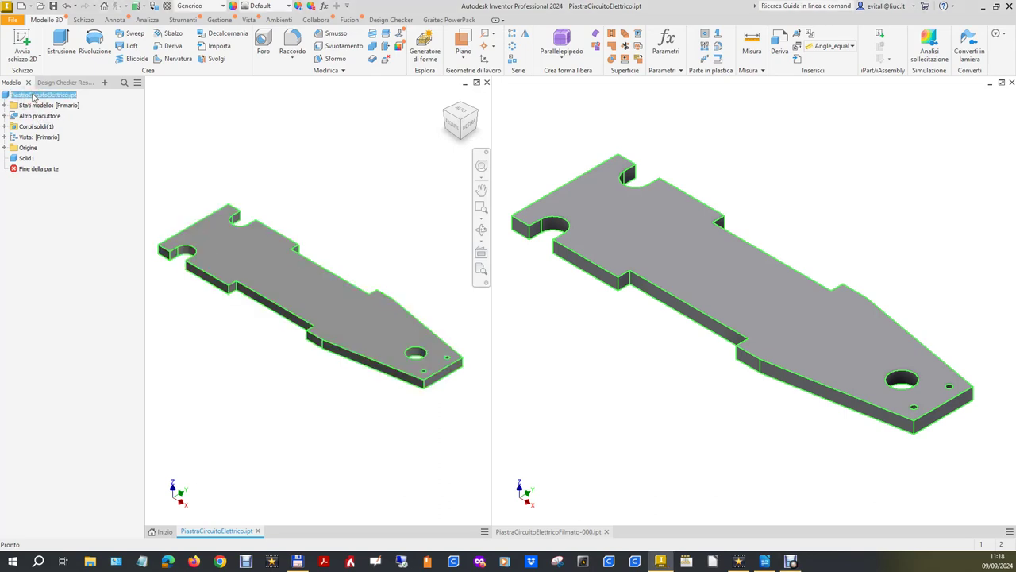
{"action": "right_click", "coordinate": [34, 97]}
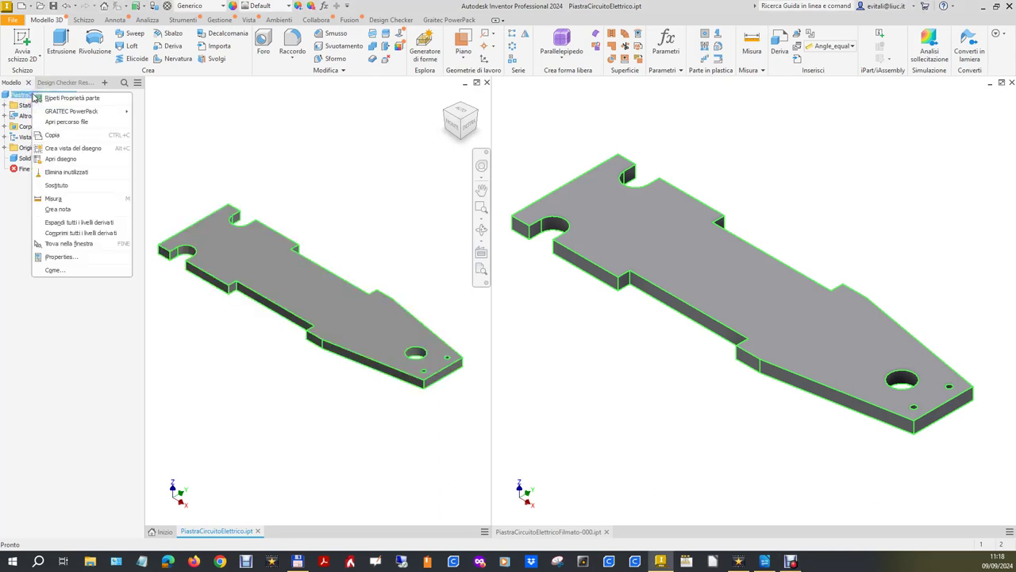
Show the original part's physical properties at Very High precision: mass 0.00094154 kg.
{"action": "left_click", "coordinate": [64, 256]}
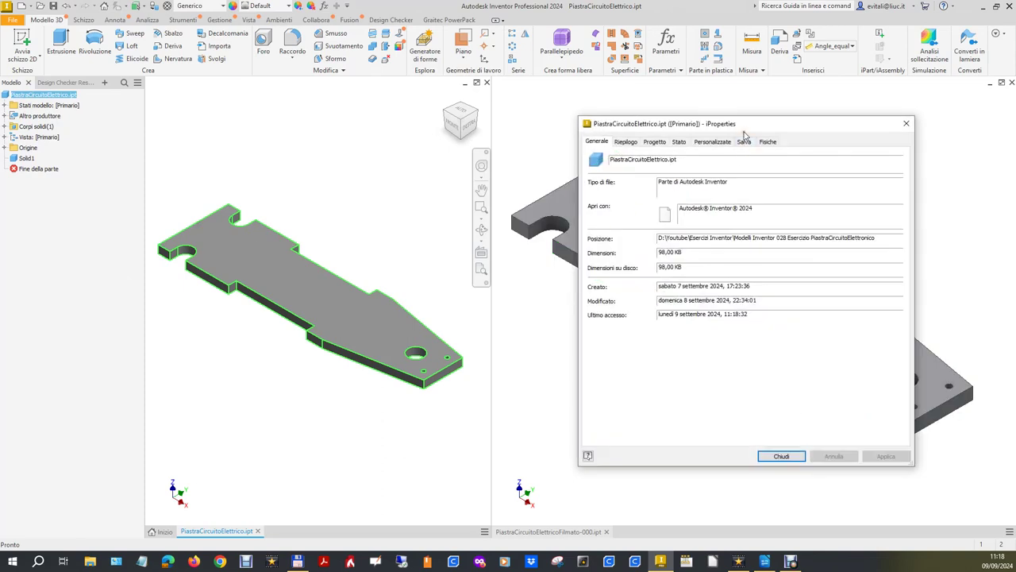
{"action": "left_click_drag", "start_coordinate": [751, 124], "coordinate": [460, 102]}
{"action": "left_click", "coordinate": [477, 119]}
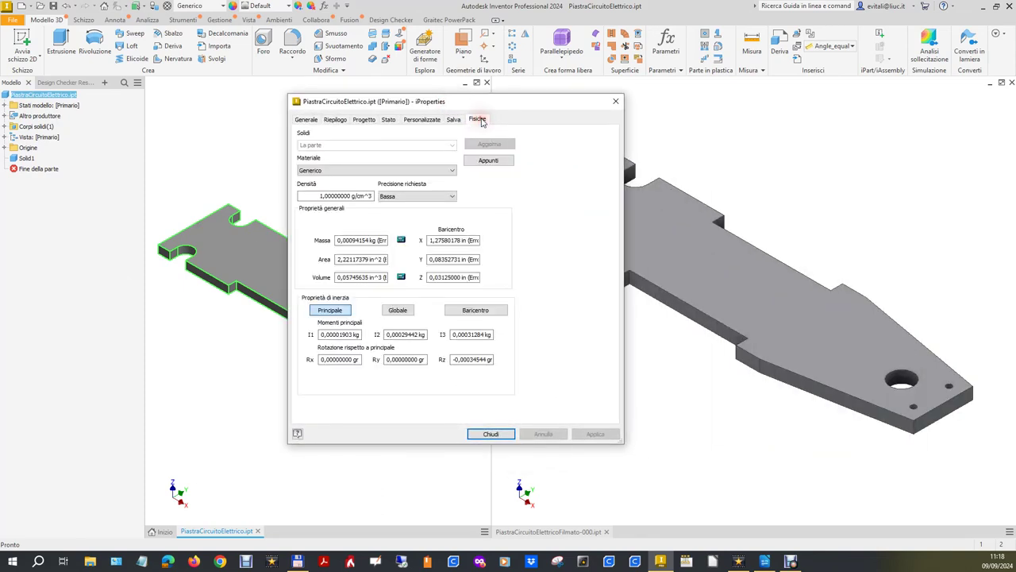
{"action": "left_click", "coordinate": [443, 196]}
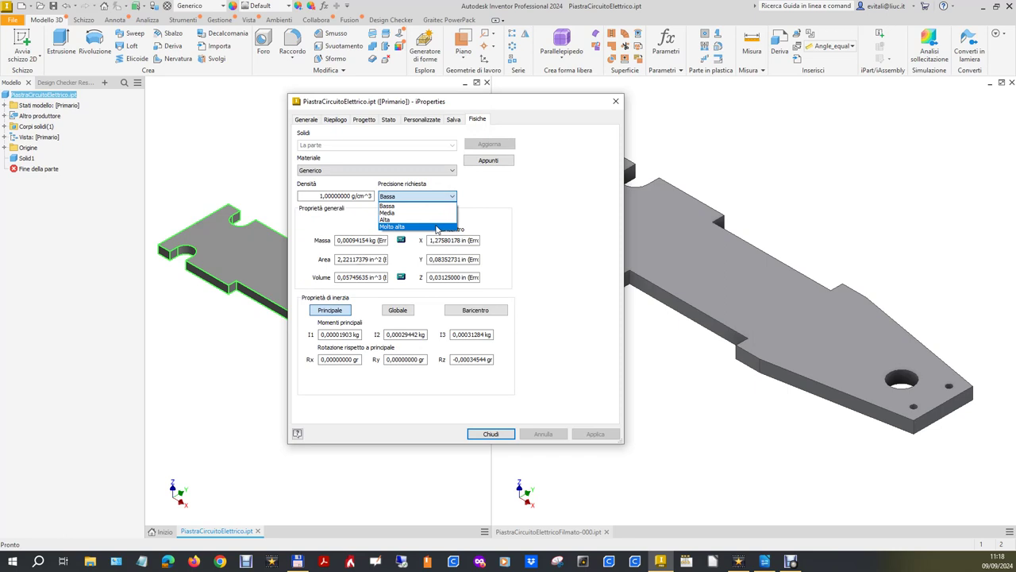
{"action": "left_click", "coordinate": [436, 228]}
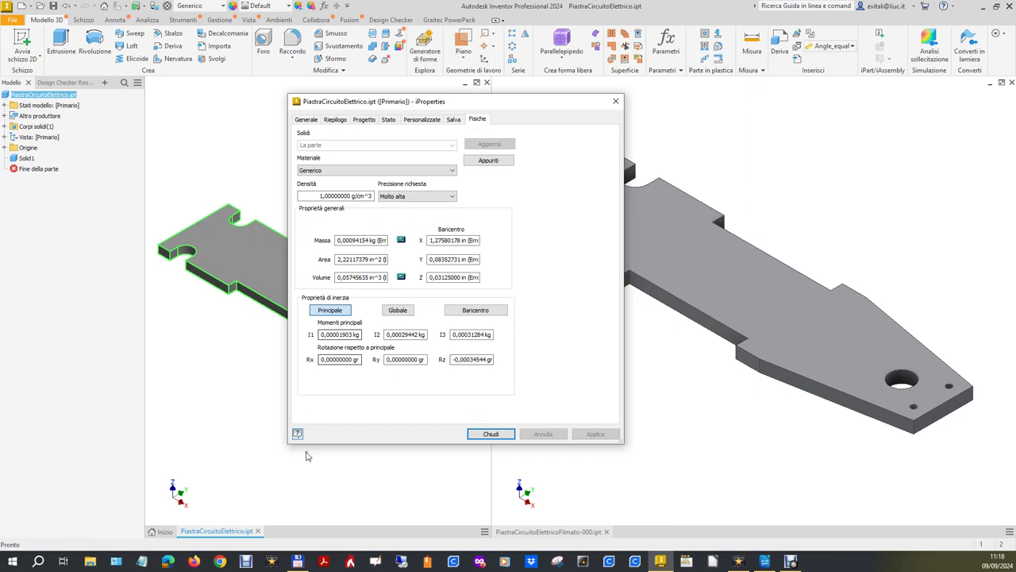
Snip the physical properties (volume 0.05745635 in³) and close the iProperties window.
{"action": "left_click", "coordinate": [557, 561]}
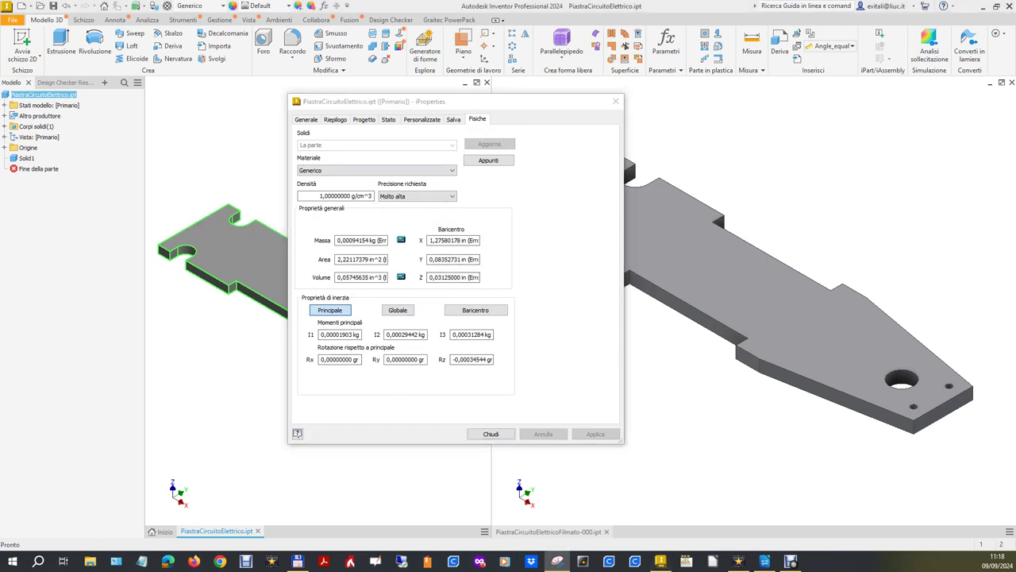
{"action": "left_click_drag", "start_coordinate": [286, 95], "coordinate": [606, 430]}
{"action": "left_click", "coordinate": [488, 435]}
Show the recreated part's physical properties at Very High precision: mass 0.00094159 kg.
{"action": "left_click", "coordinate": [588, 341]}
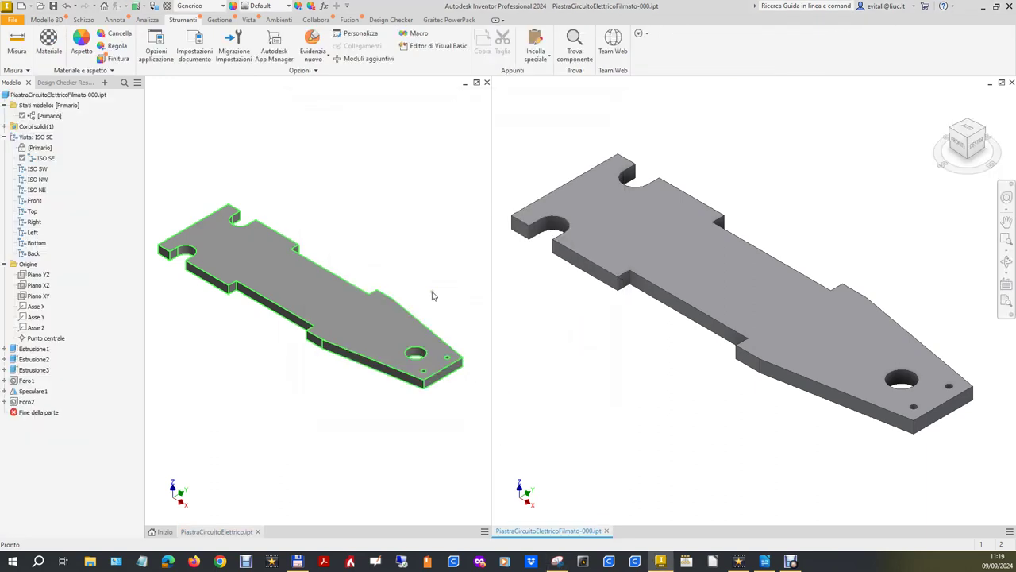
{"action": "right_click", "coordinate": [93, 96]}
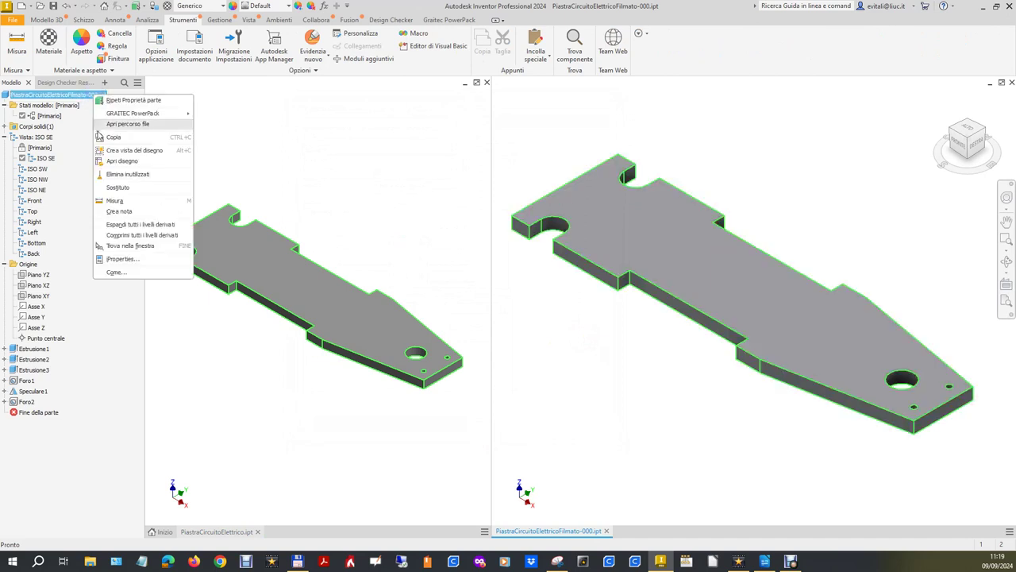
{"action": "left_click", "coordinate": [130, 258]}
{"action": "left_click", "coordinate": [479, 120]}
{"action": "left_click", "coordinate": [438, 196]}
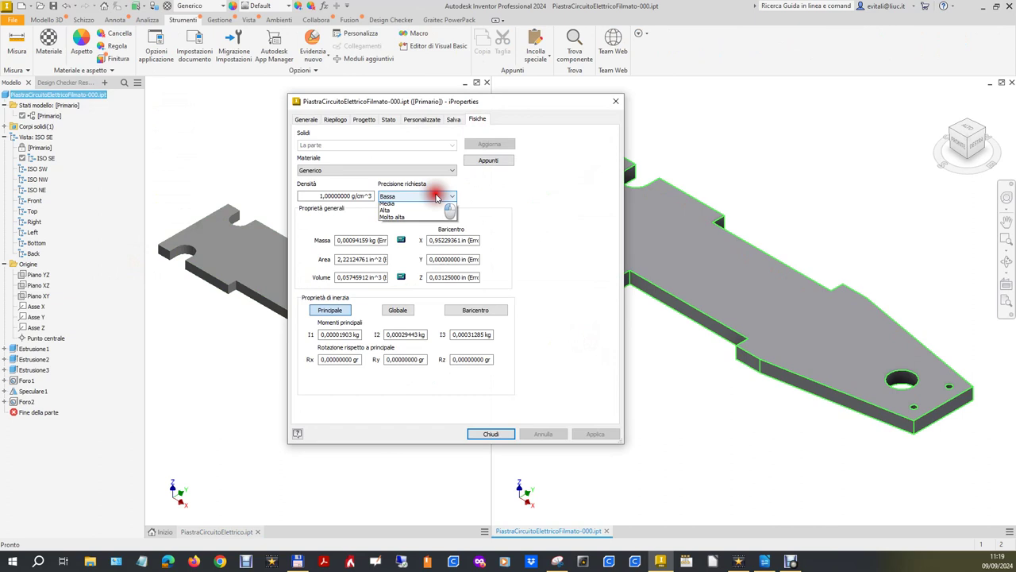
{"action": "left_click", "coordinate": [433, 228]}
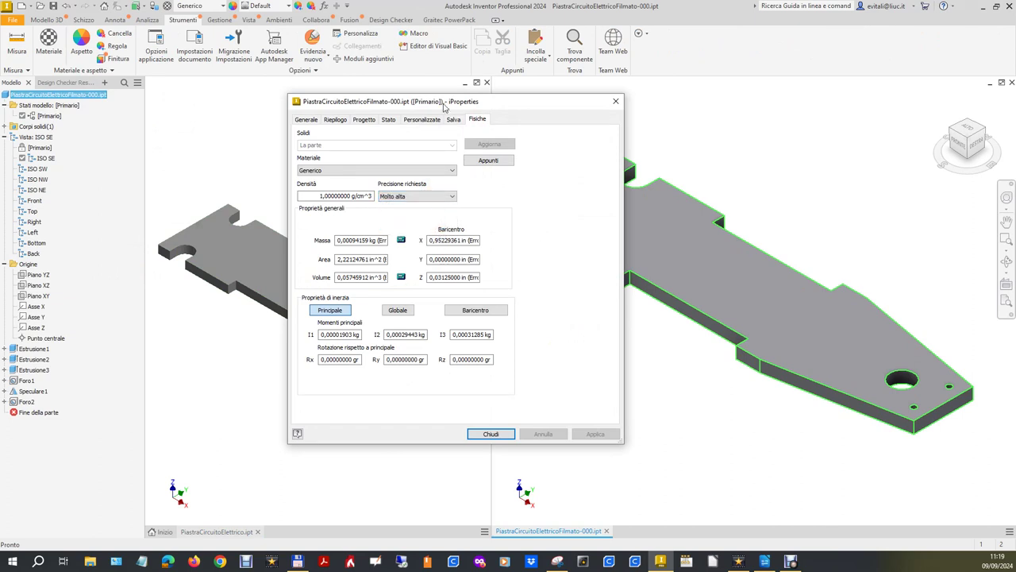
Place the original's captured properties beside the rebuilt plate's properties for comparison.
{"action": "left_click_drag", "start_coordinate": [444, 105], "coordinate": [647, 105]}
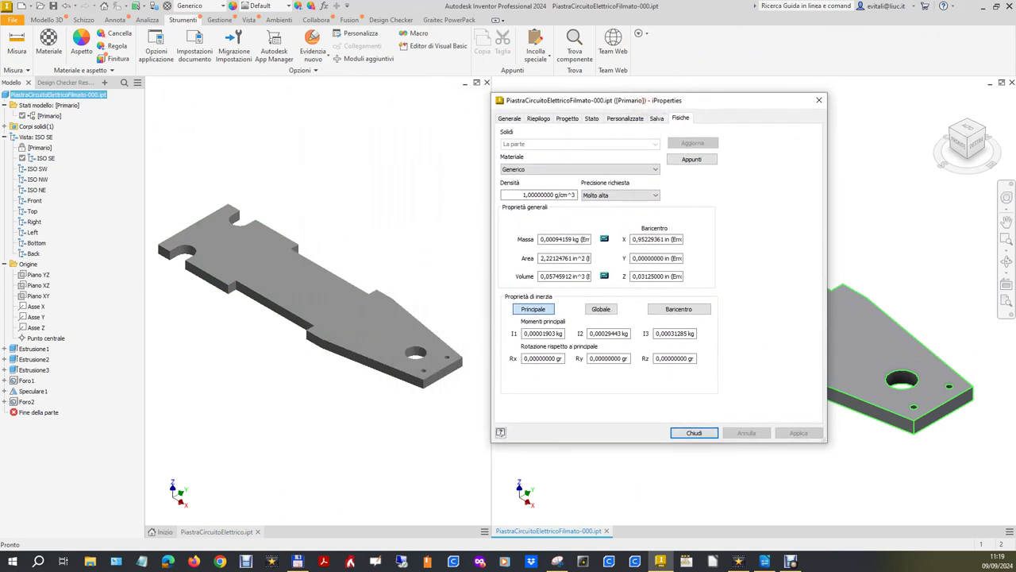
{"action": "left_click", "coordinate": [556, 561]}
{"action": "left_click_drag", "start_coordinate": [295, 77], "coordinate": [222, 57]}
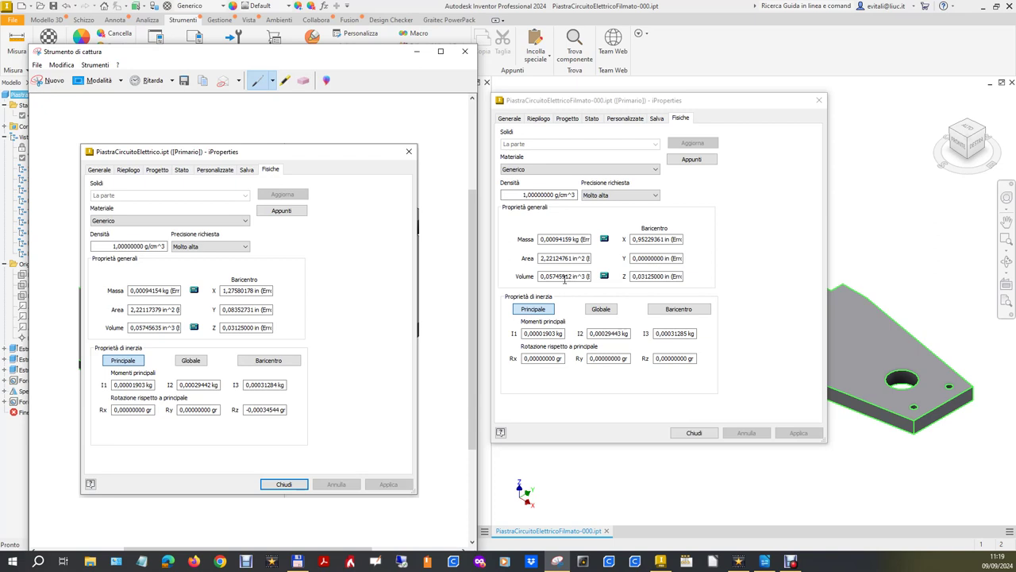
Close the rebuilt plate's iProperties and the capture window without saving the snip.
{"action": "left_click", "coordinate": [695, 434]}
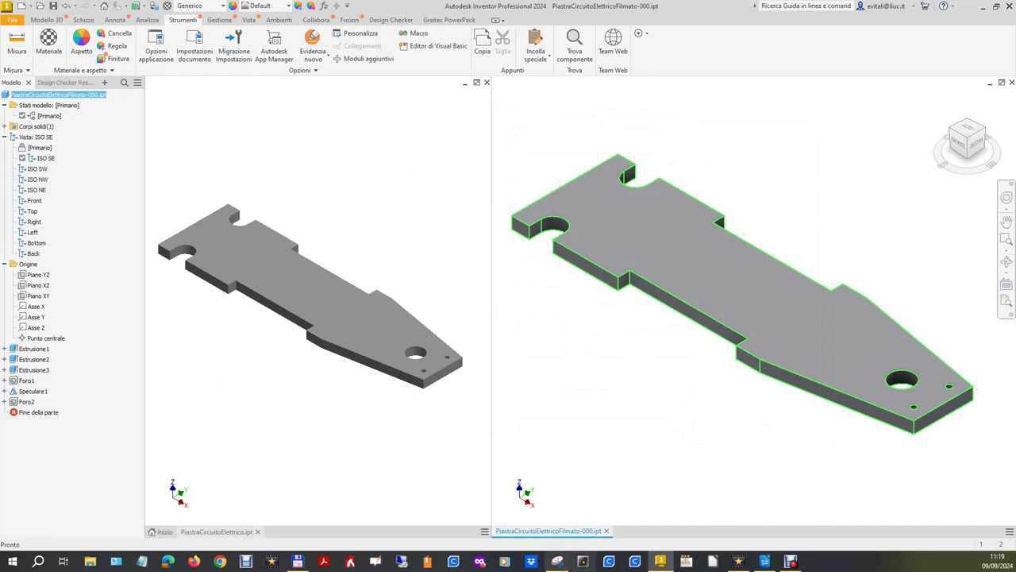
{"action": "left_click", "coordinate": [557, 561]}
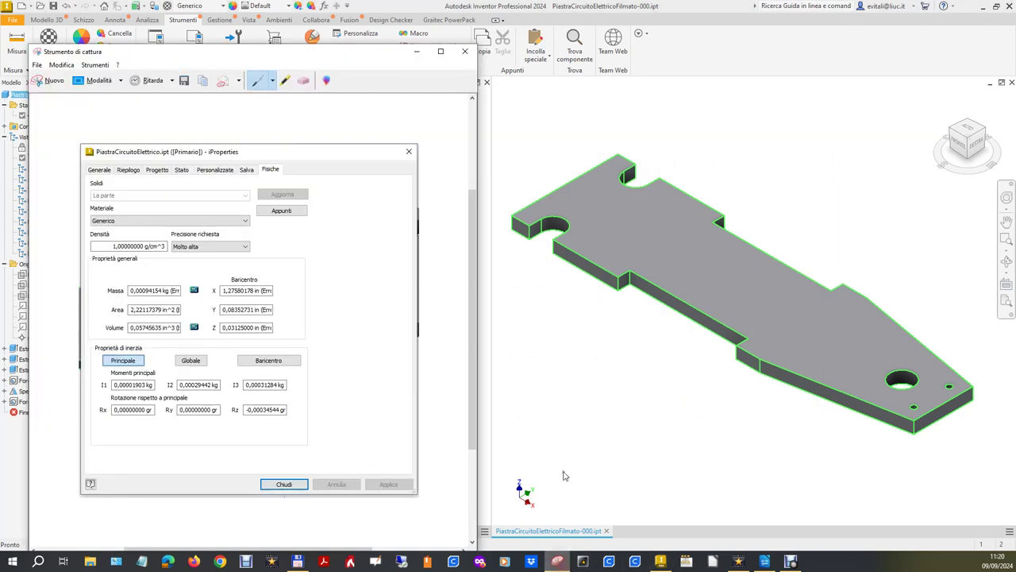
{"action": "left_click", "coordinate": [465, 50]}
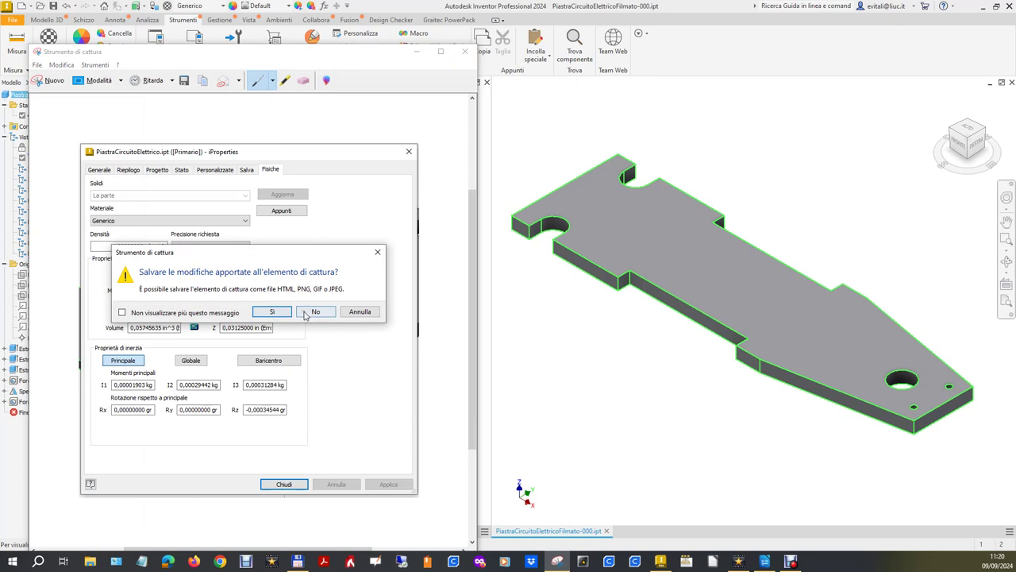
{"action": "left_click", "coordinate": [315, 311]}
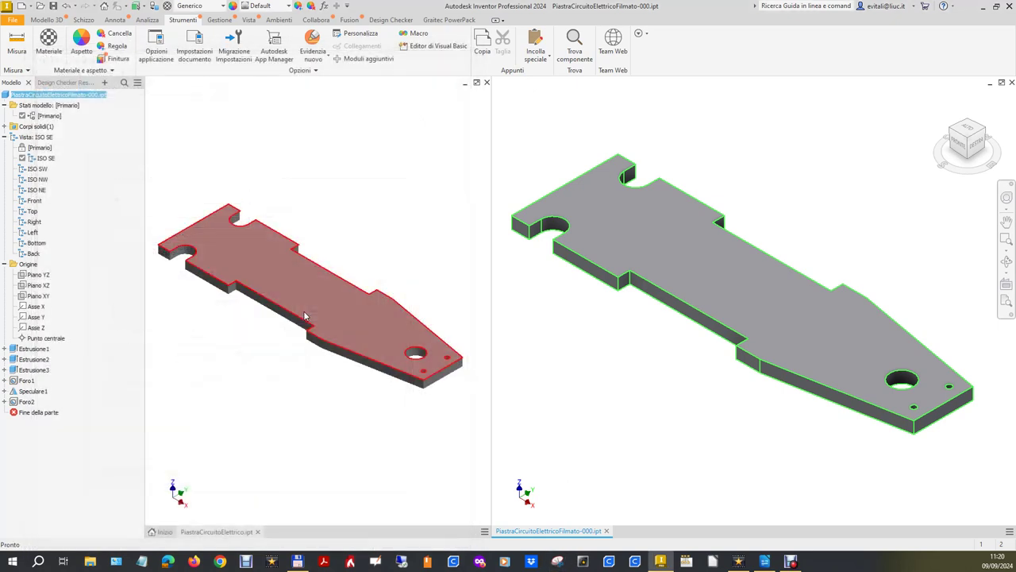